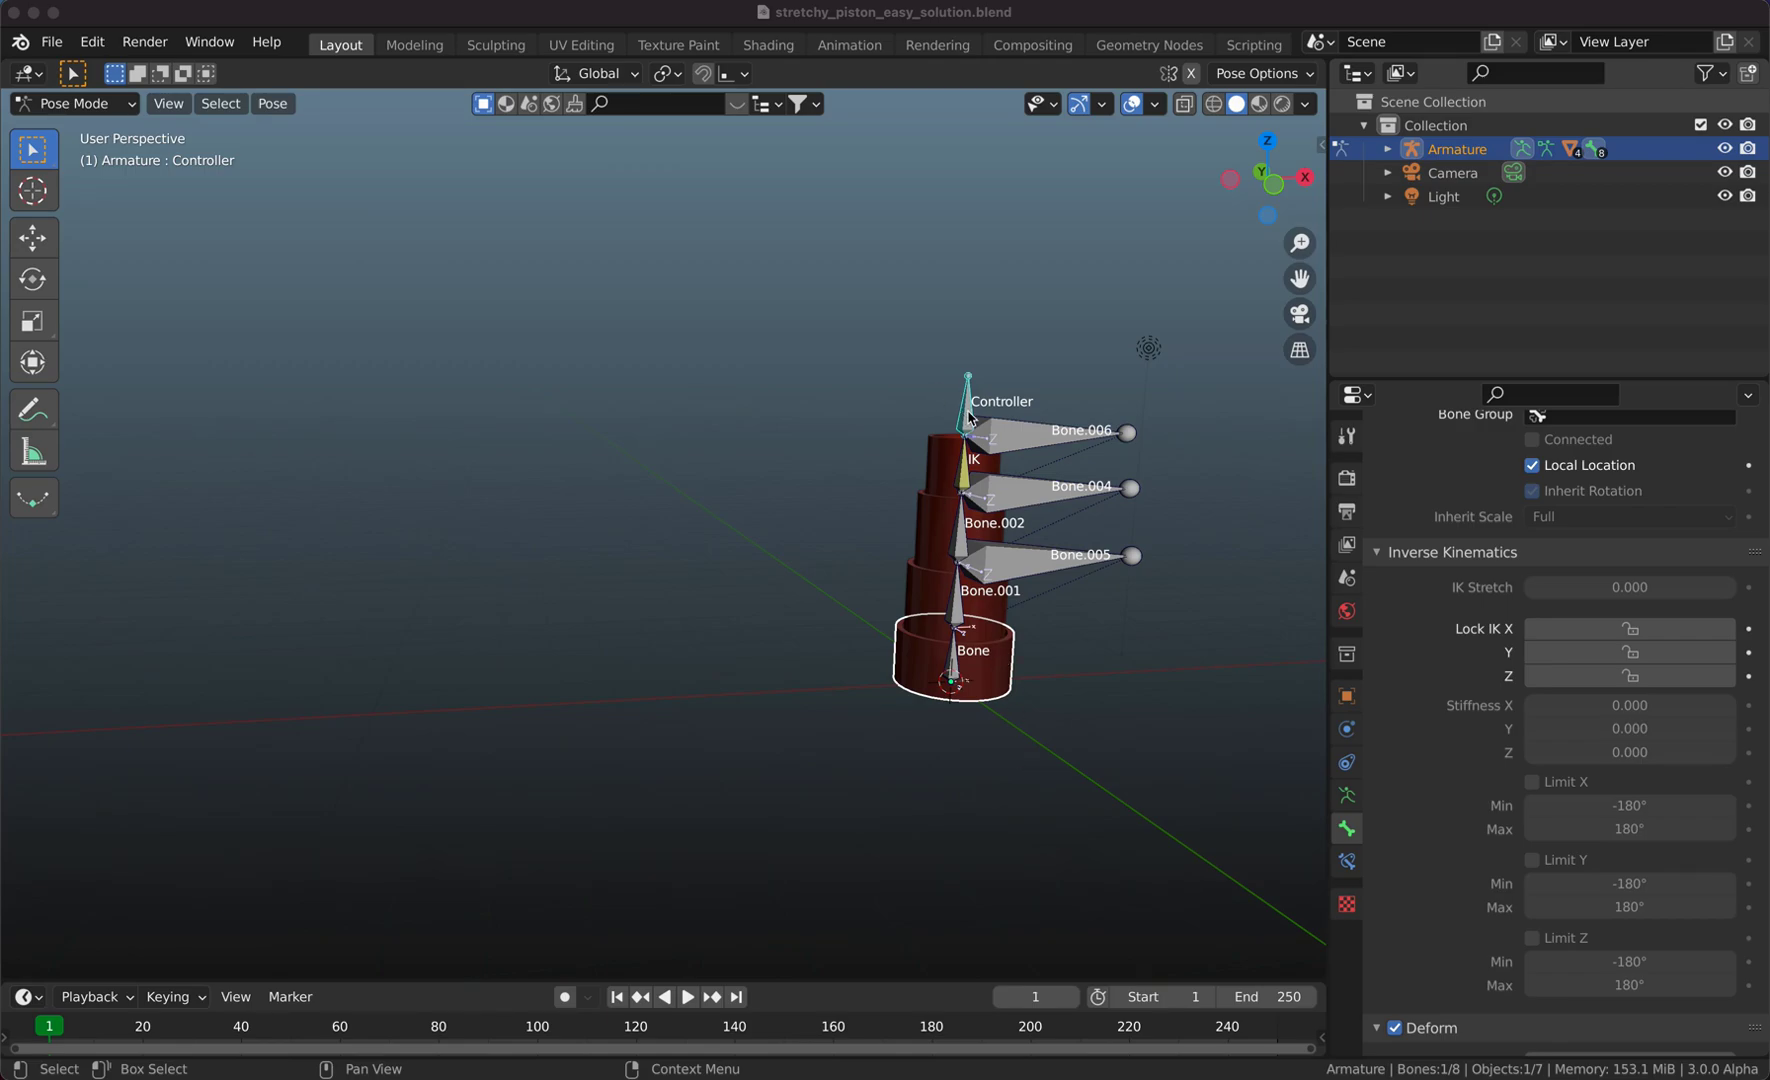
Move the Controller bone to test the piston's stretch, then bring up the File menu
key(g)
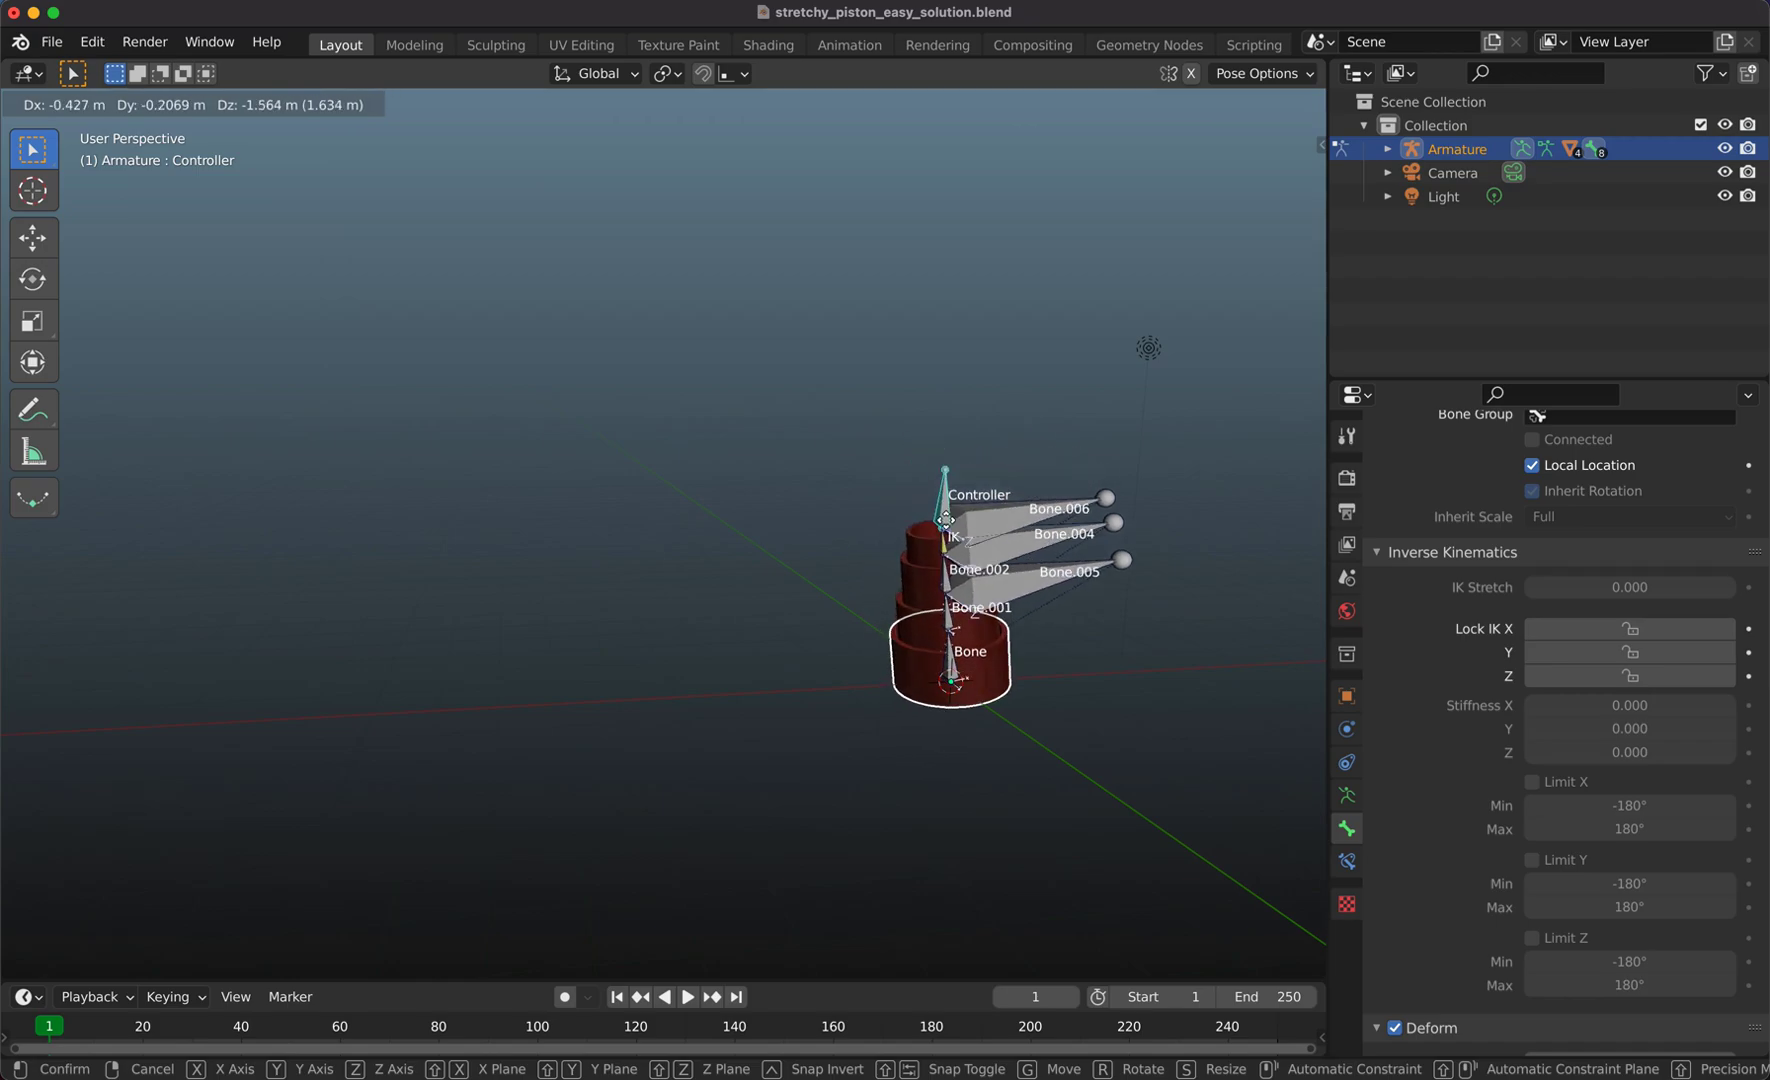
click(958, 510)
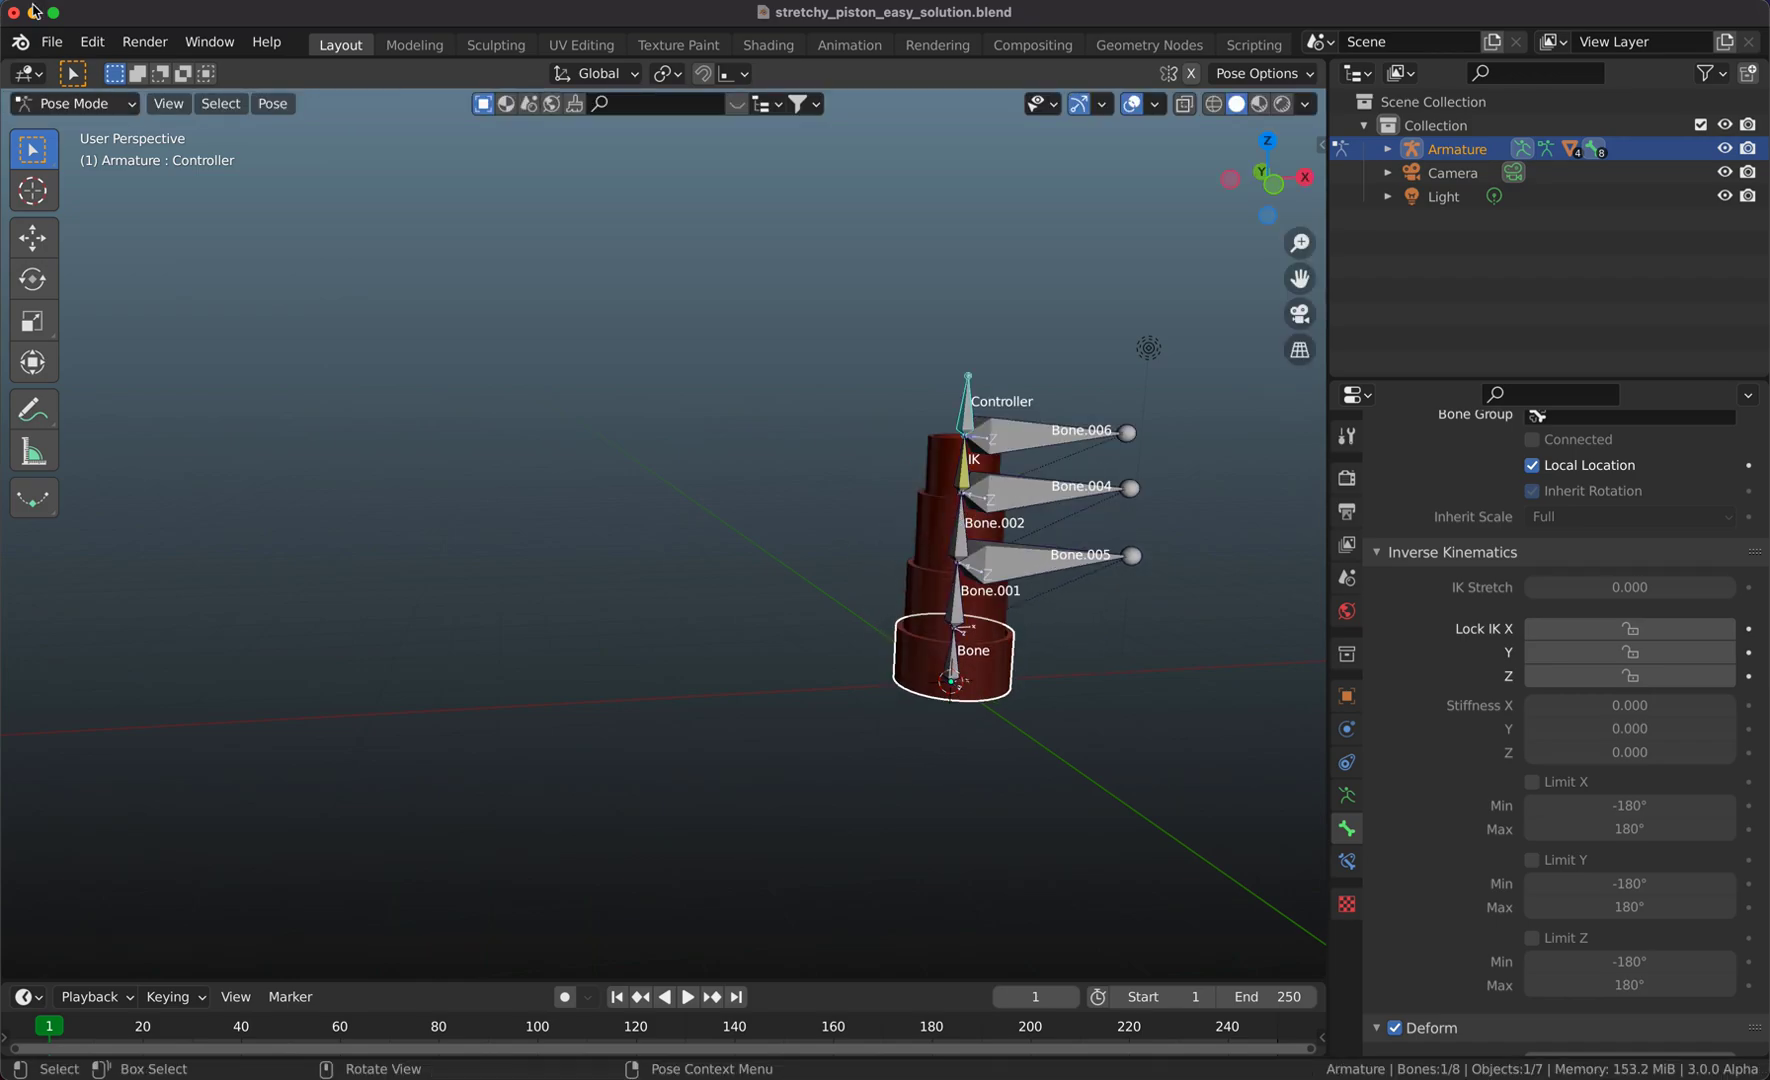
click(51, 41)
Start a new General file without saving the rig file
mouse_move(110, 70)
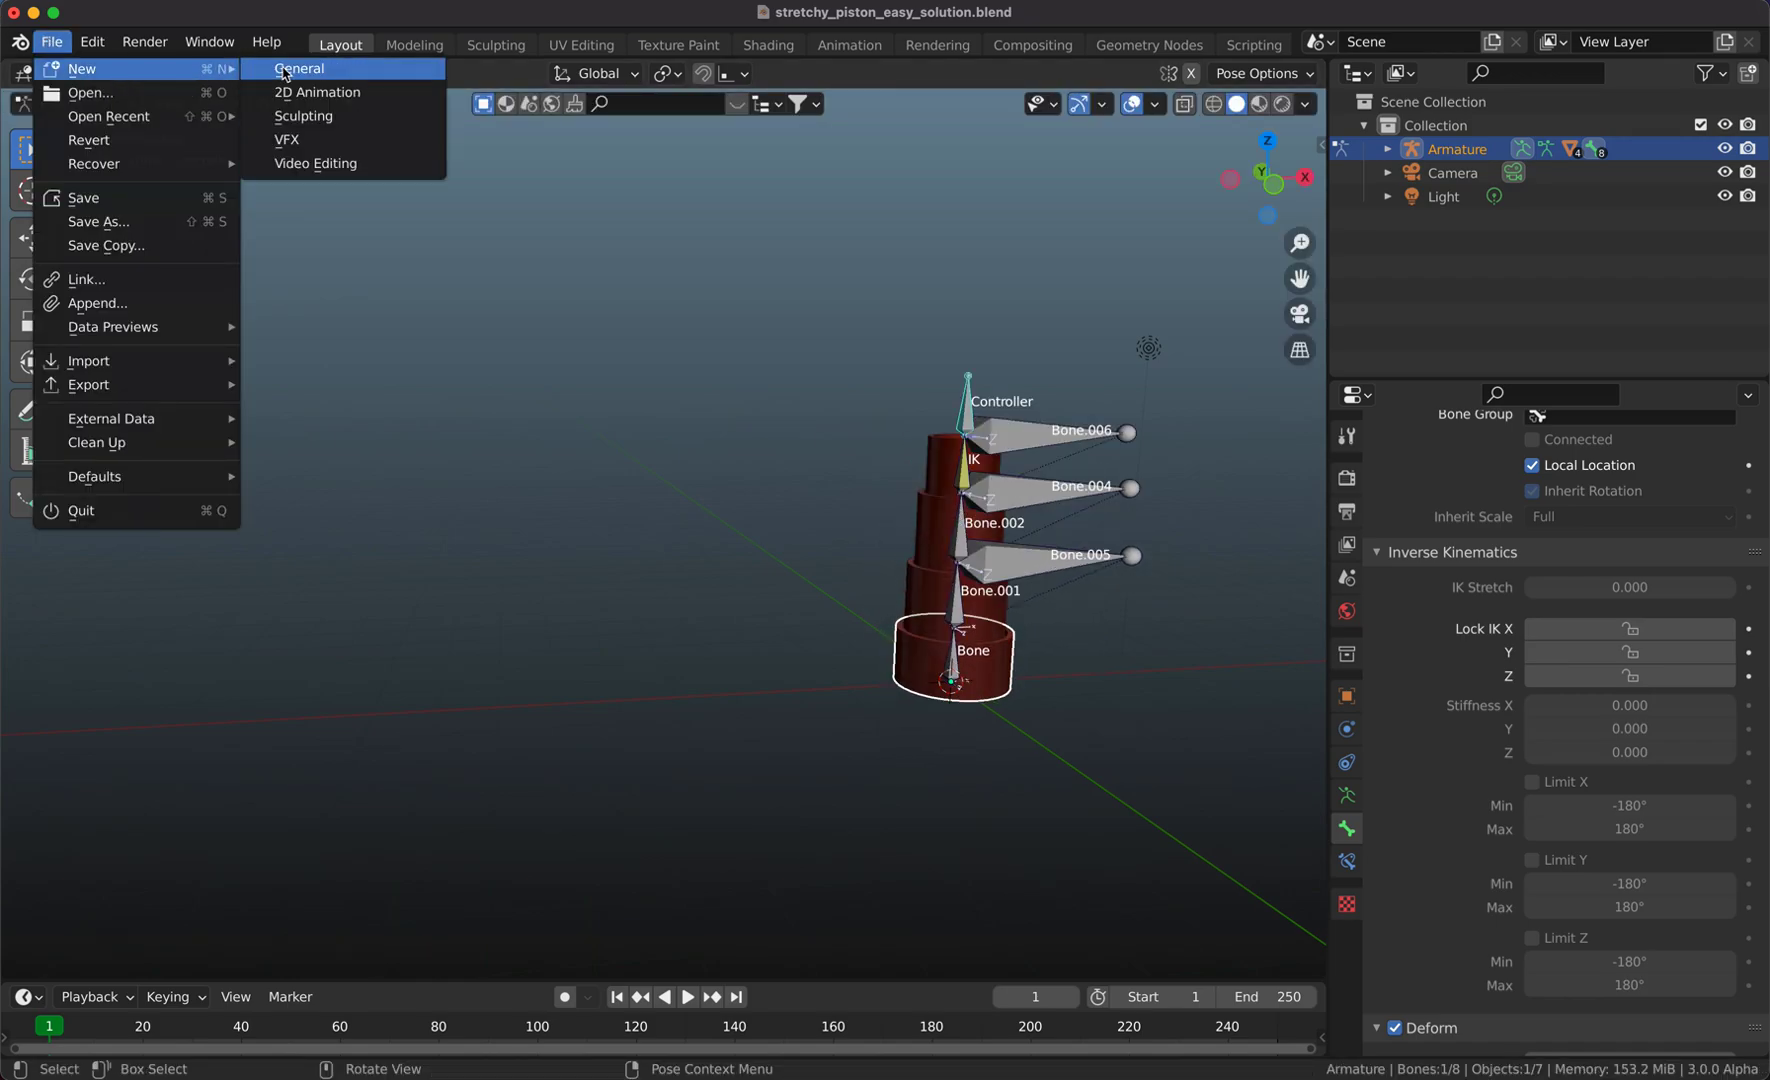
click(293, 73)
click(810, 600)
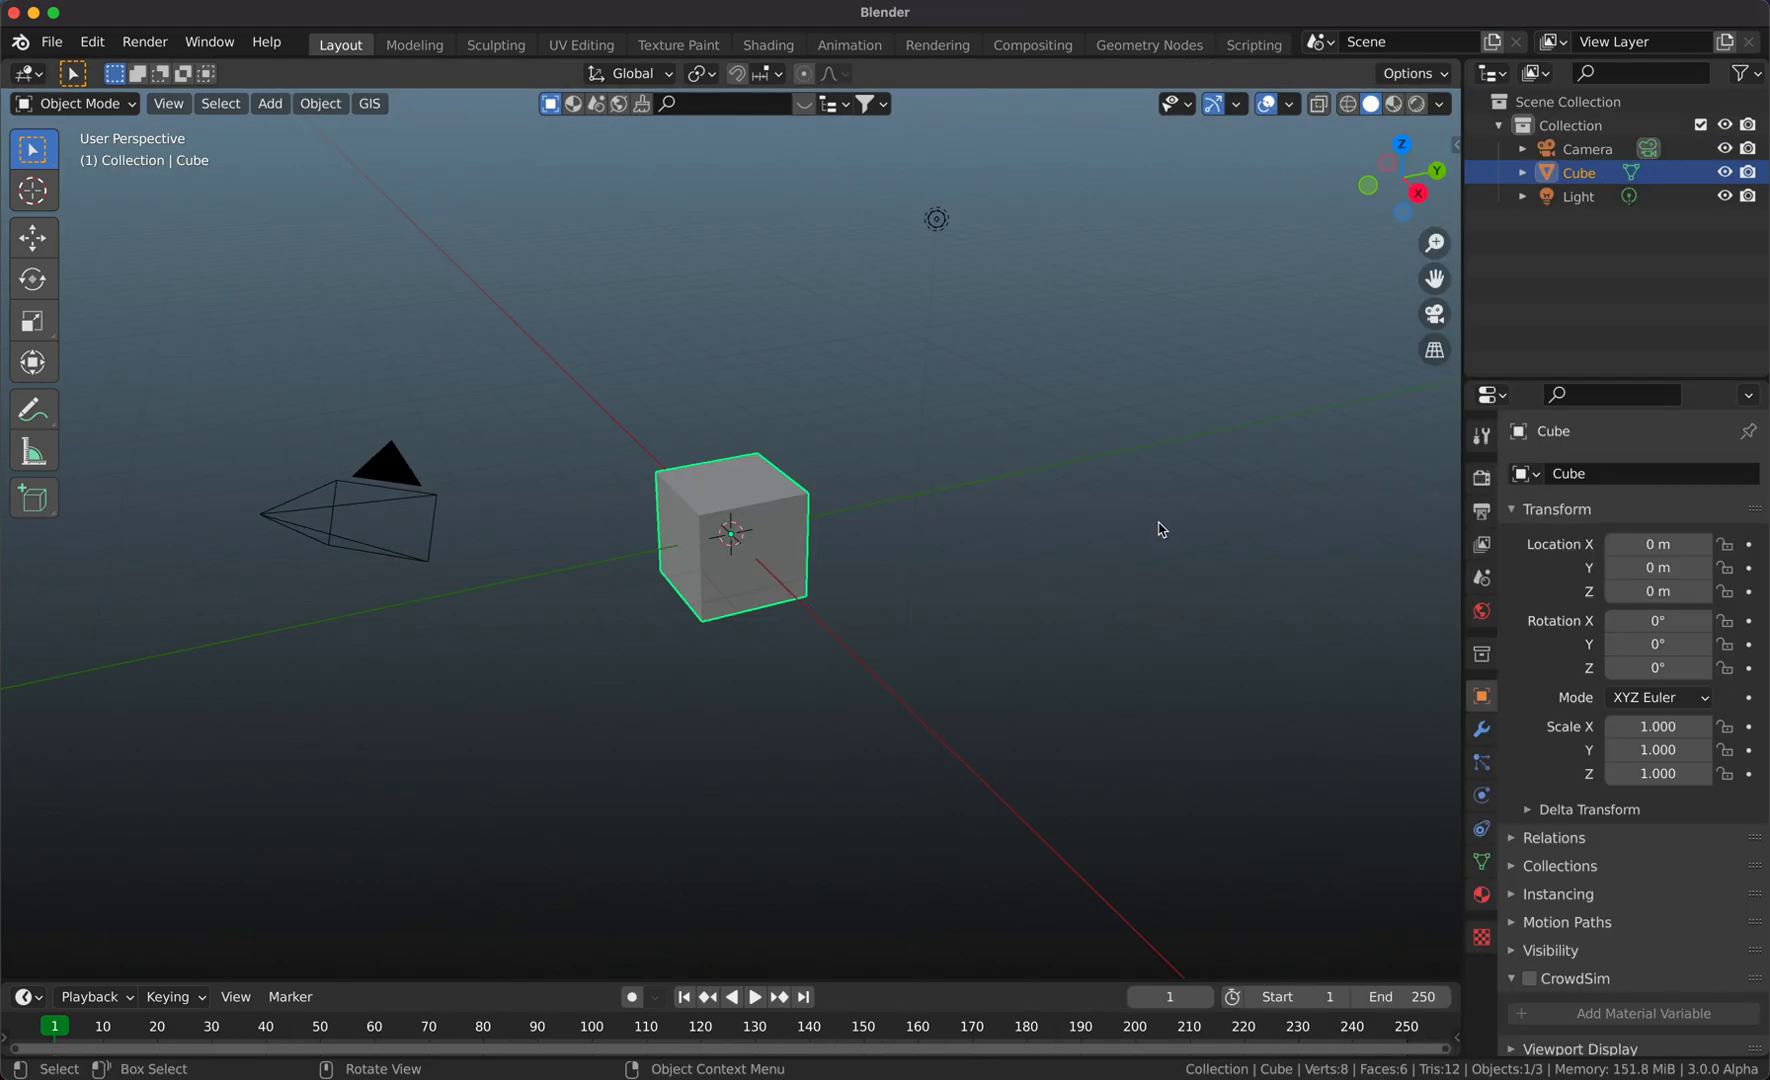
Turn on Screencast Keys from the viewport sidebar
key(n)
click(1449, 373)
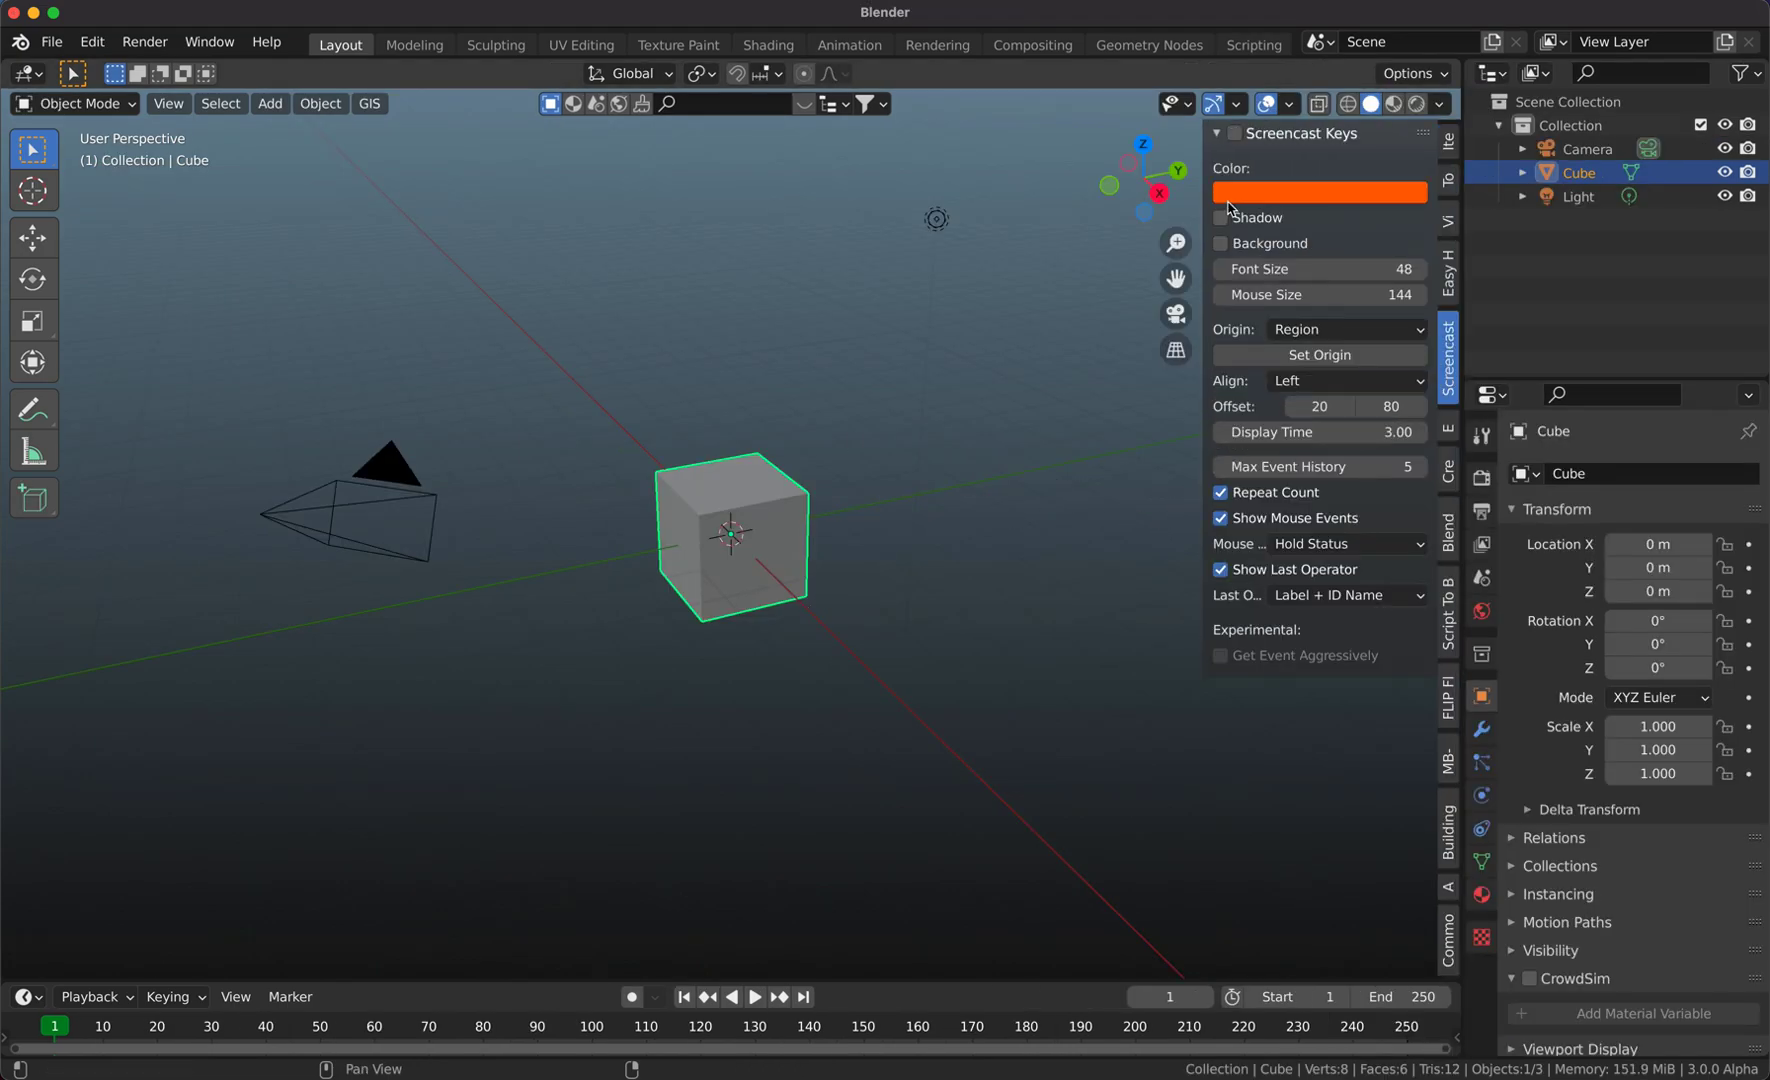
click(1236, 136)
key(n)
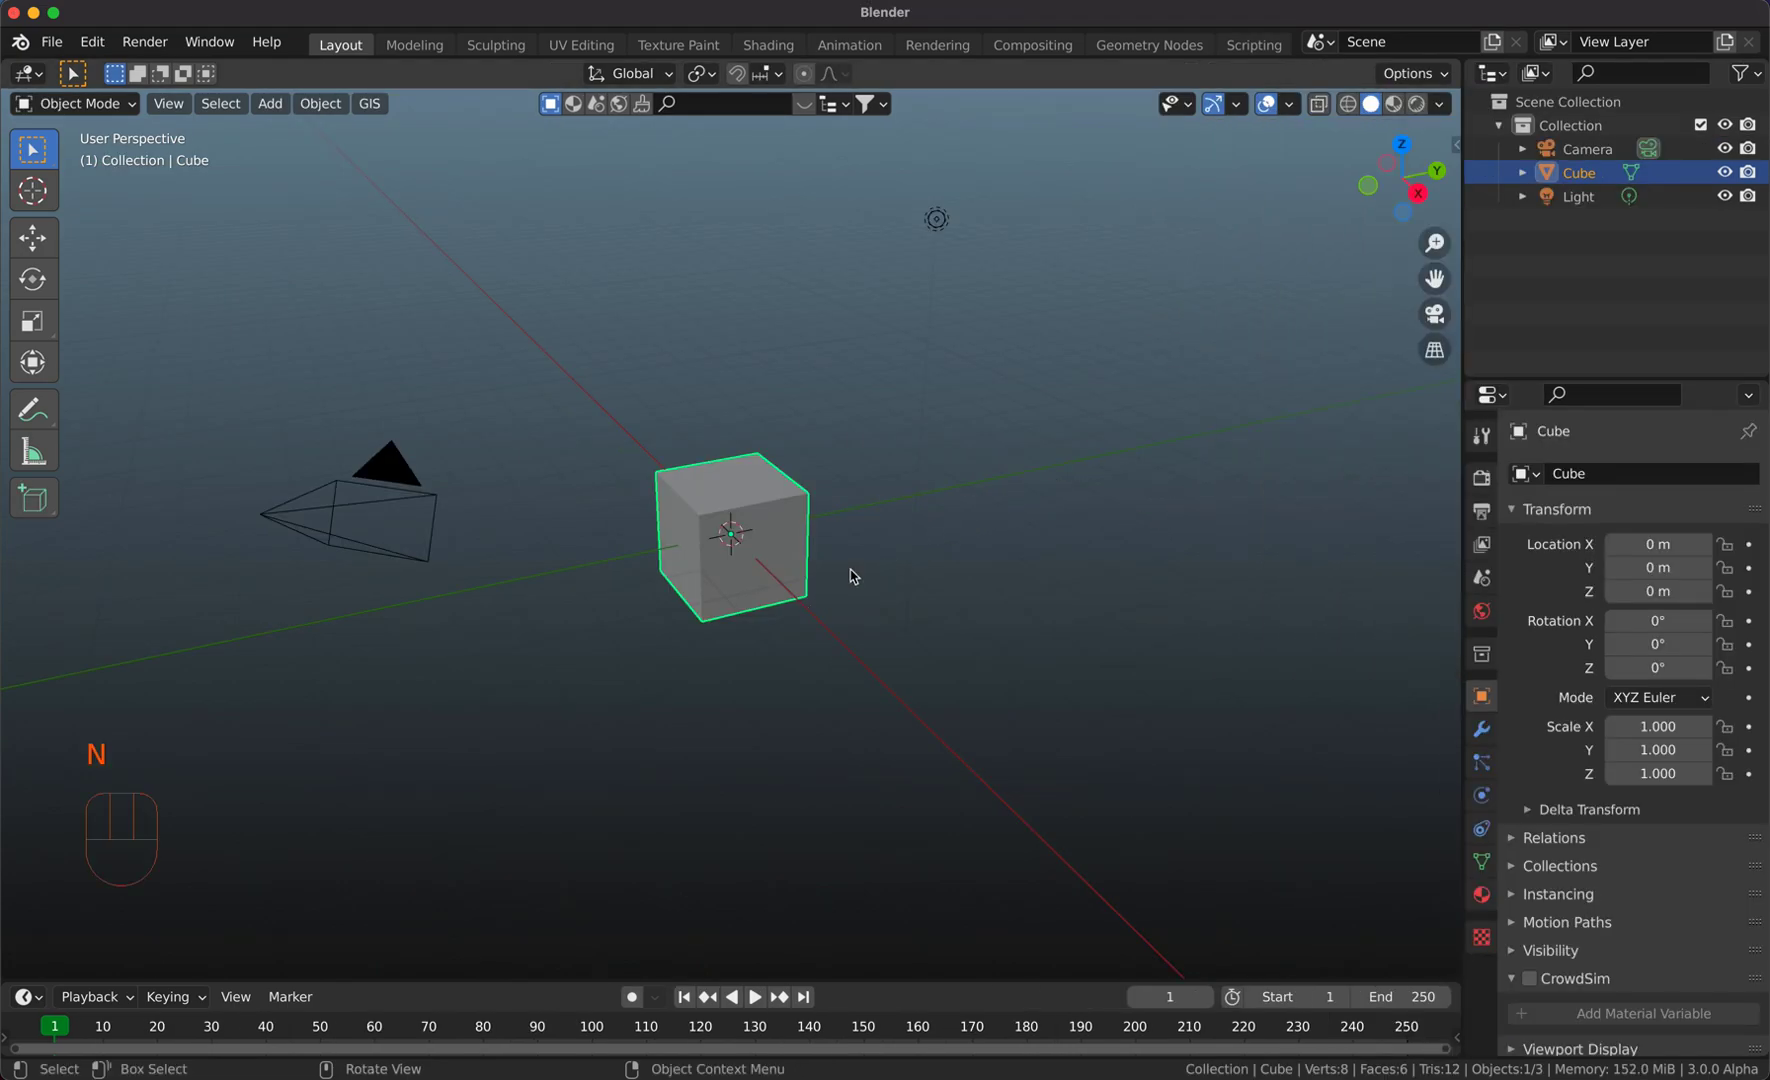
Delete the default cube and bring up the Add > Mesh list
key(x)
click(982, 562)
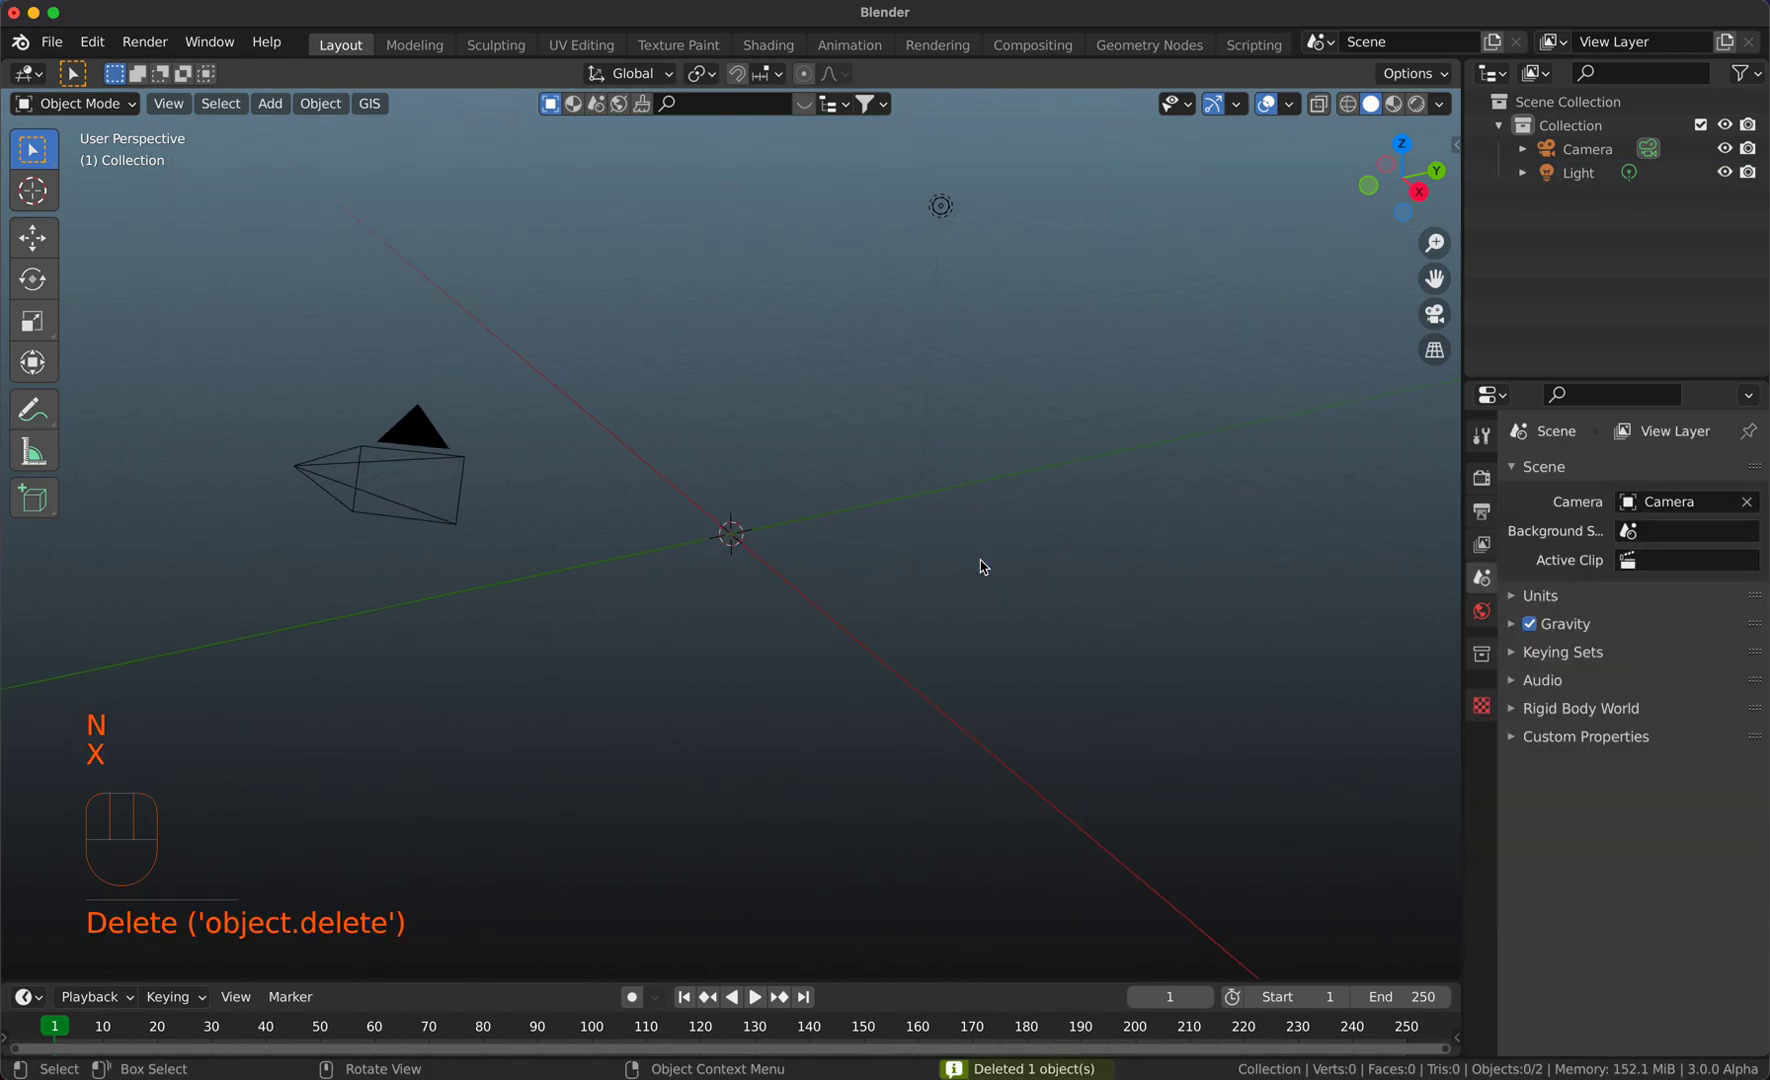
key(shift+a)
mouse_move(952, 340)
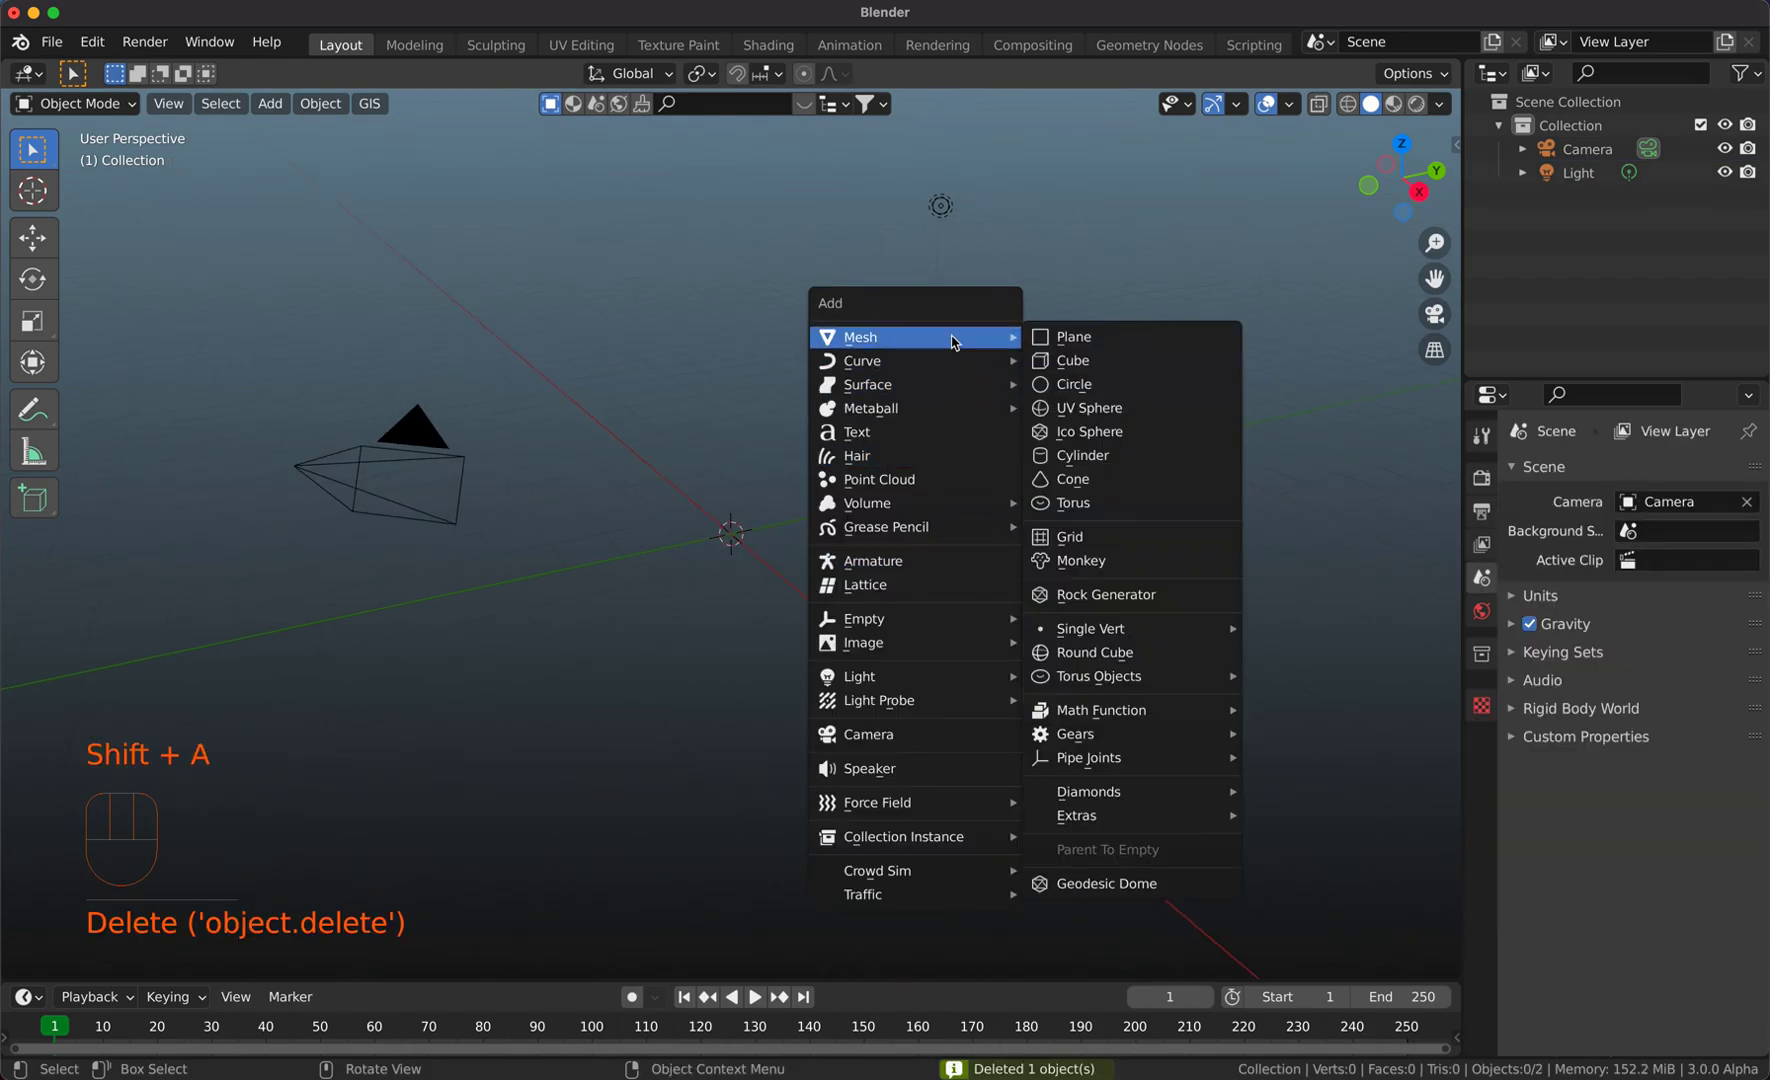
Add a cylinder and raise its mesh along Z above the ground
click(1088, 456)
key(Tab)
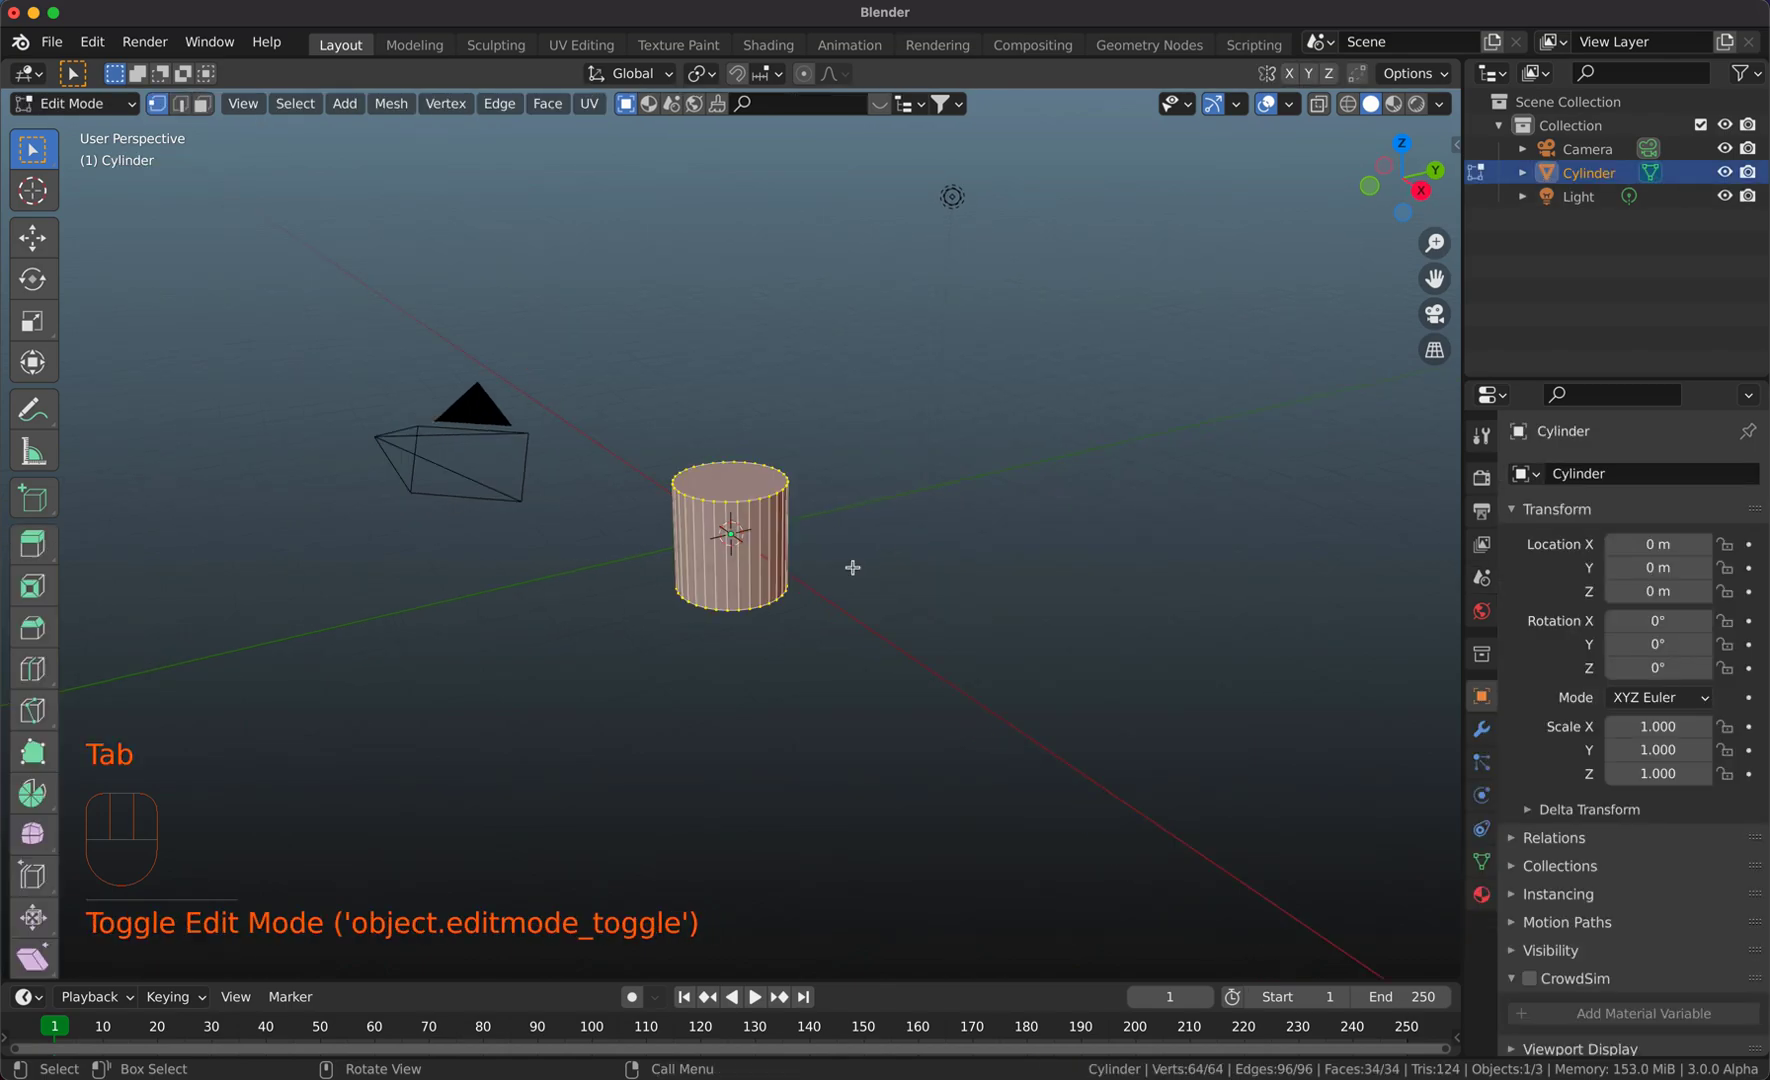
key(a)
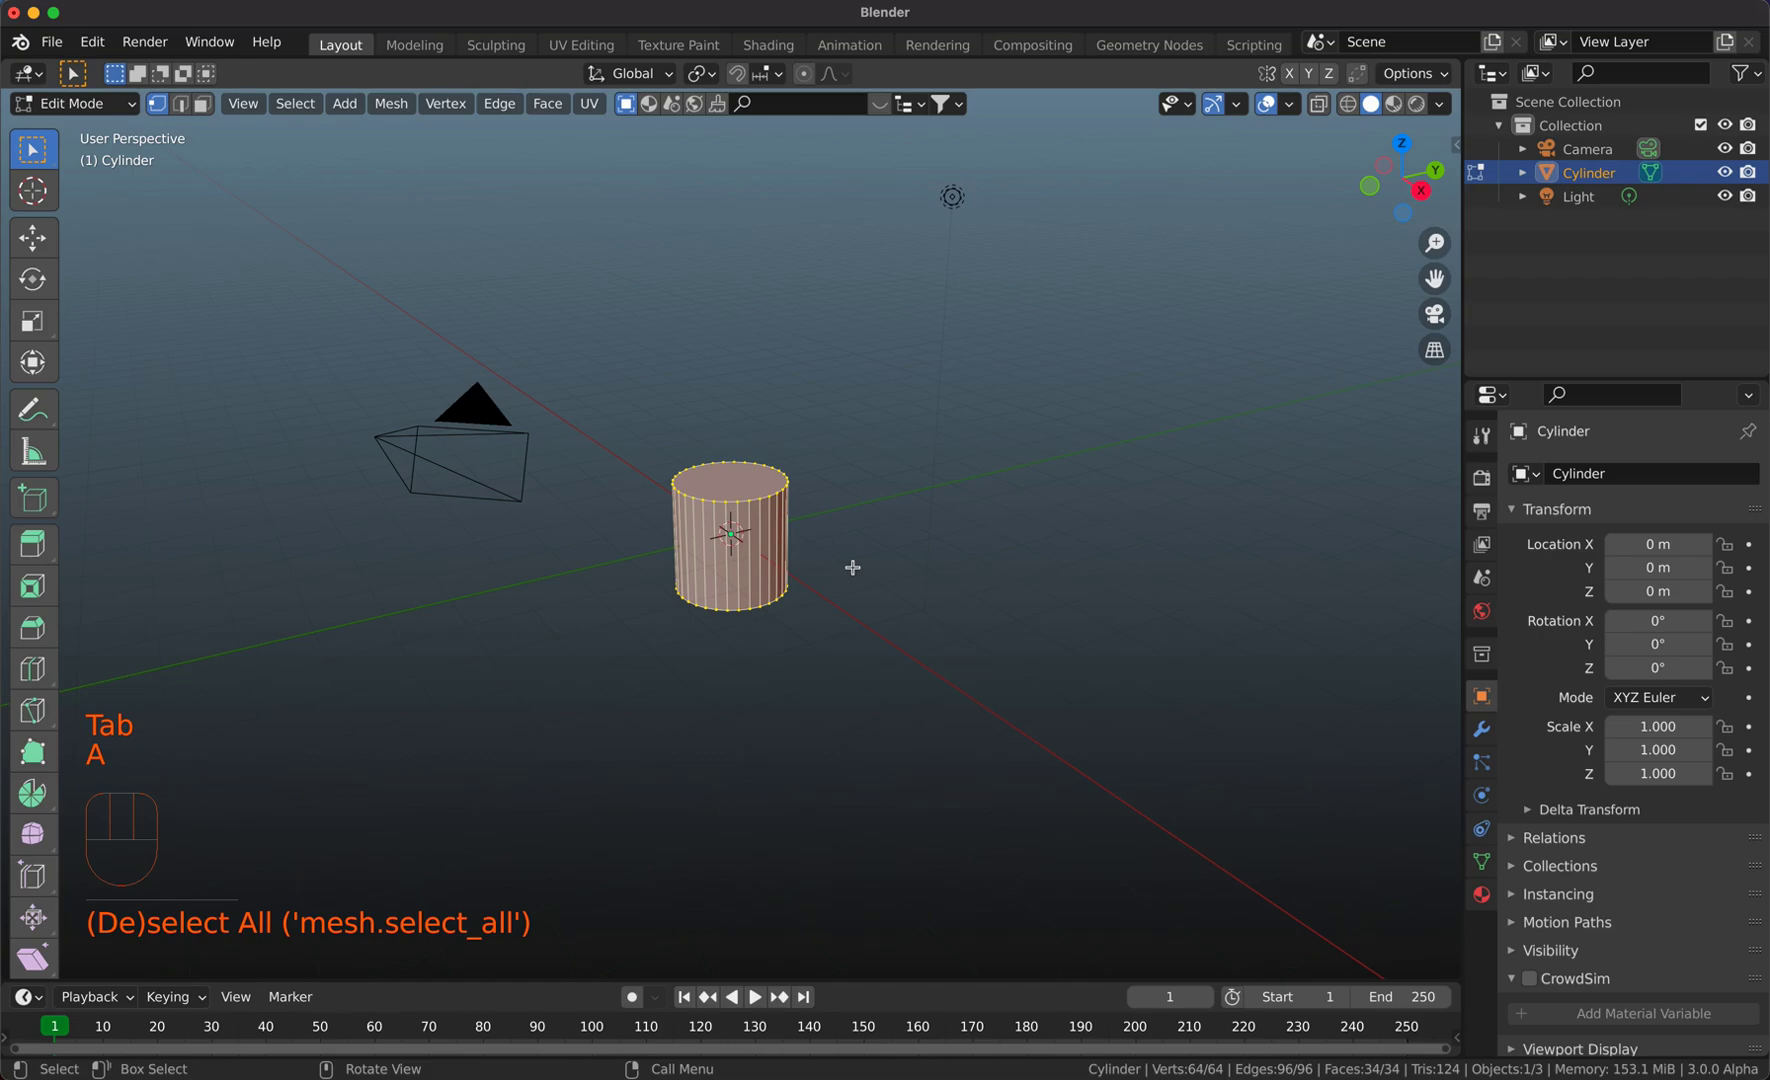
key(g)
key(z)
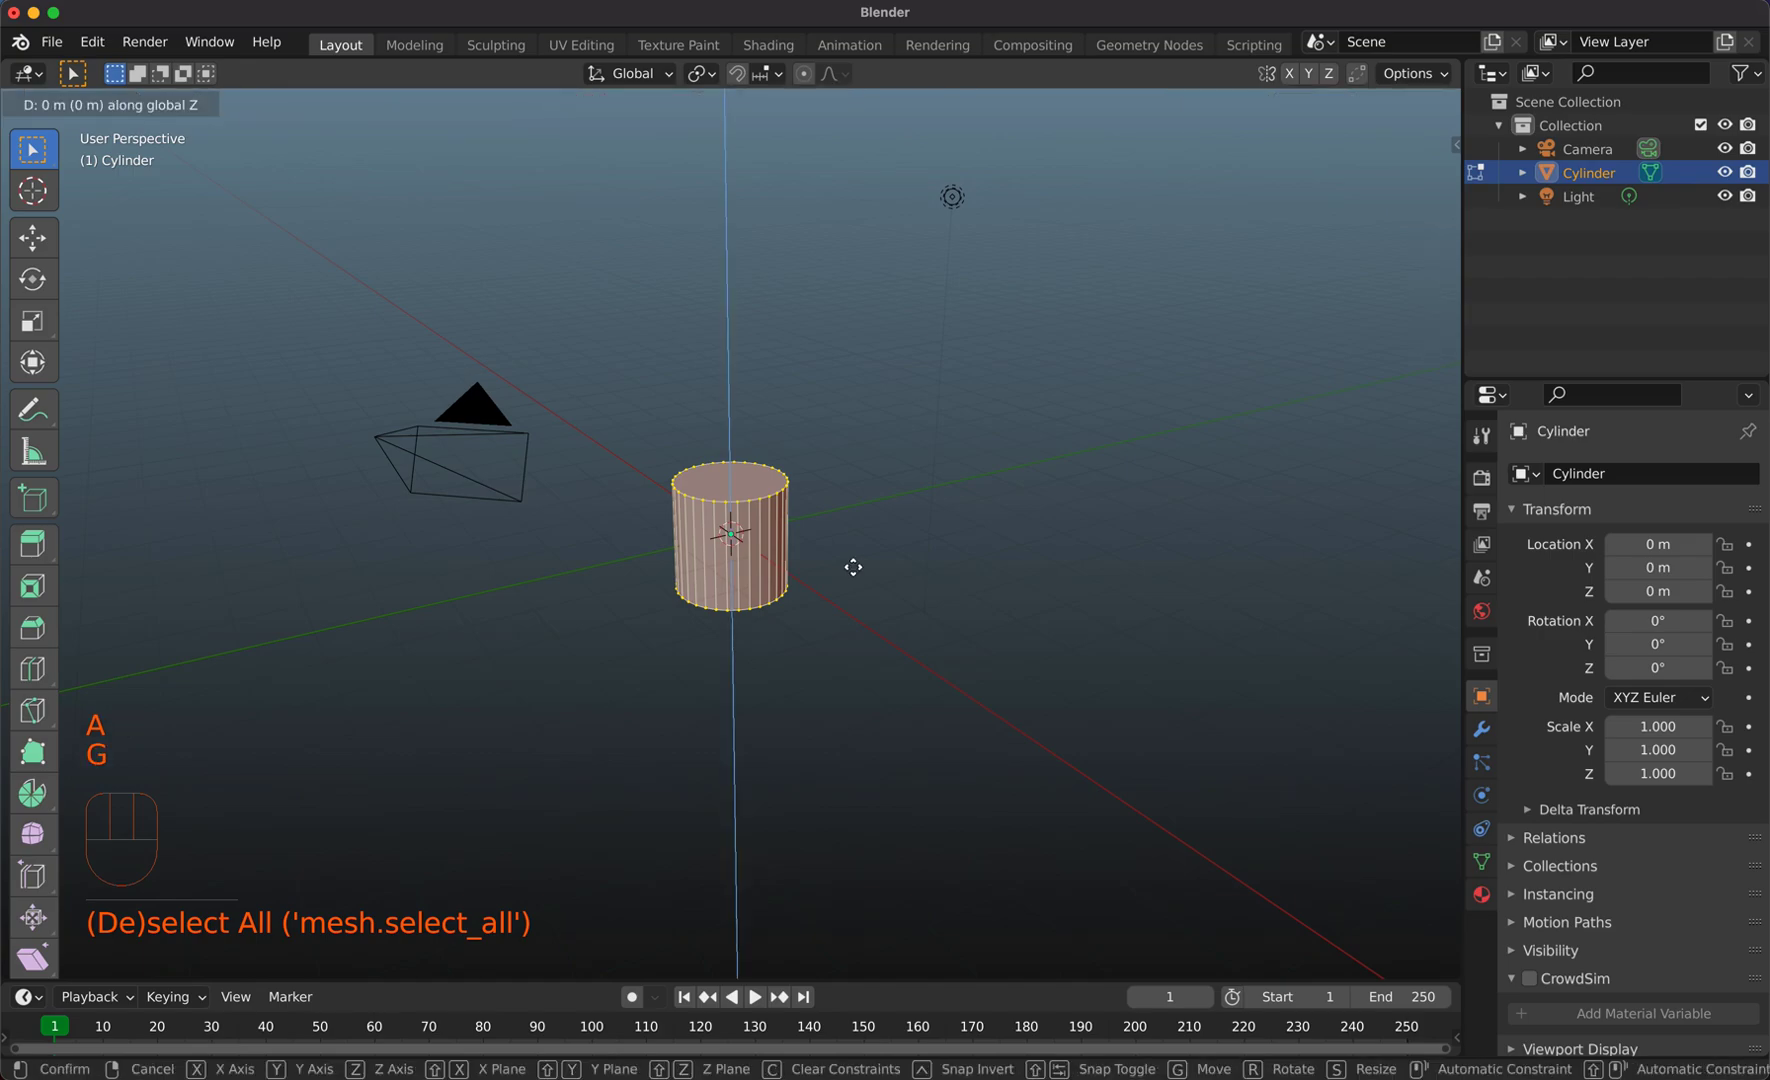
click(851, 497)
middle_drag(849, 494, 851, 496)
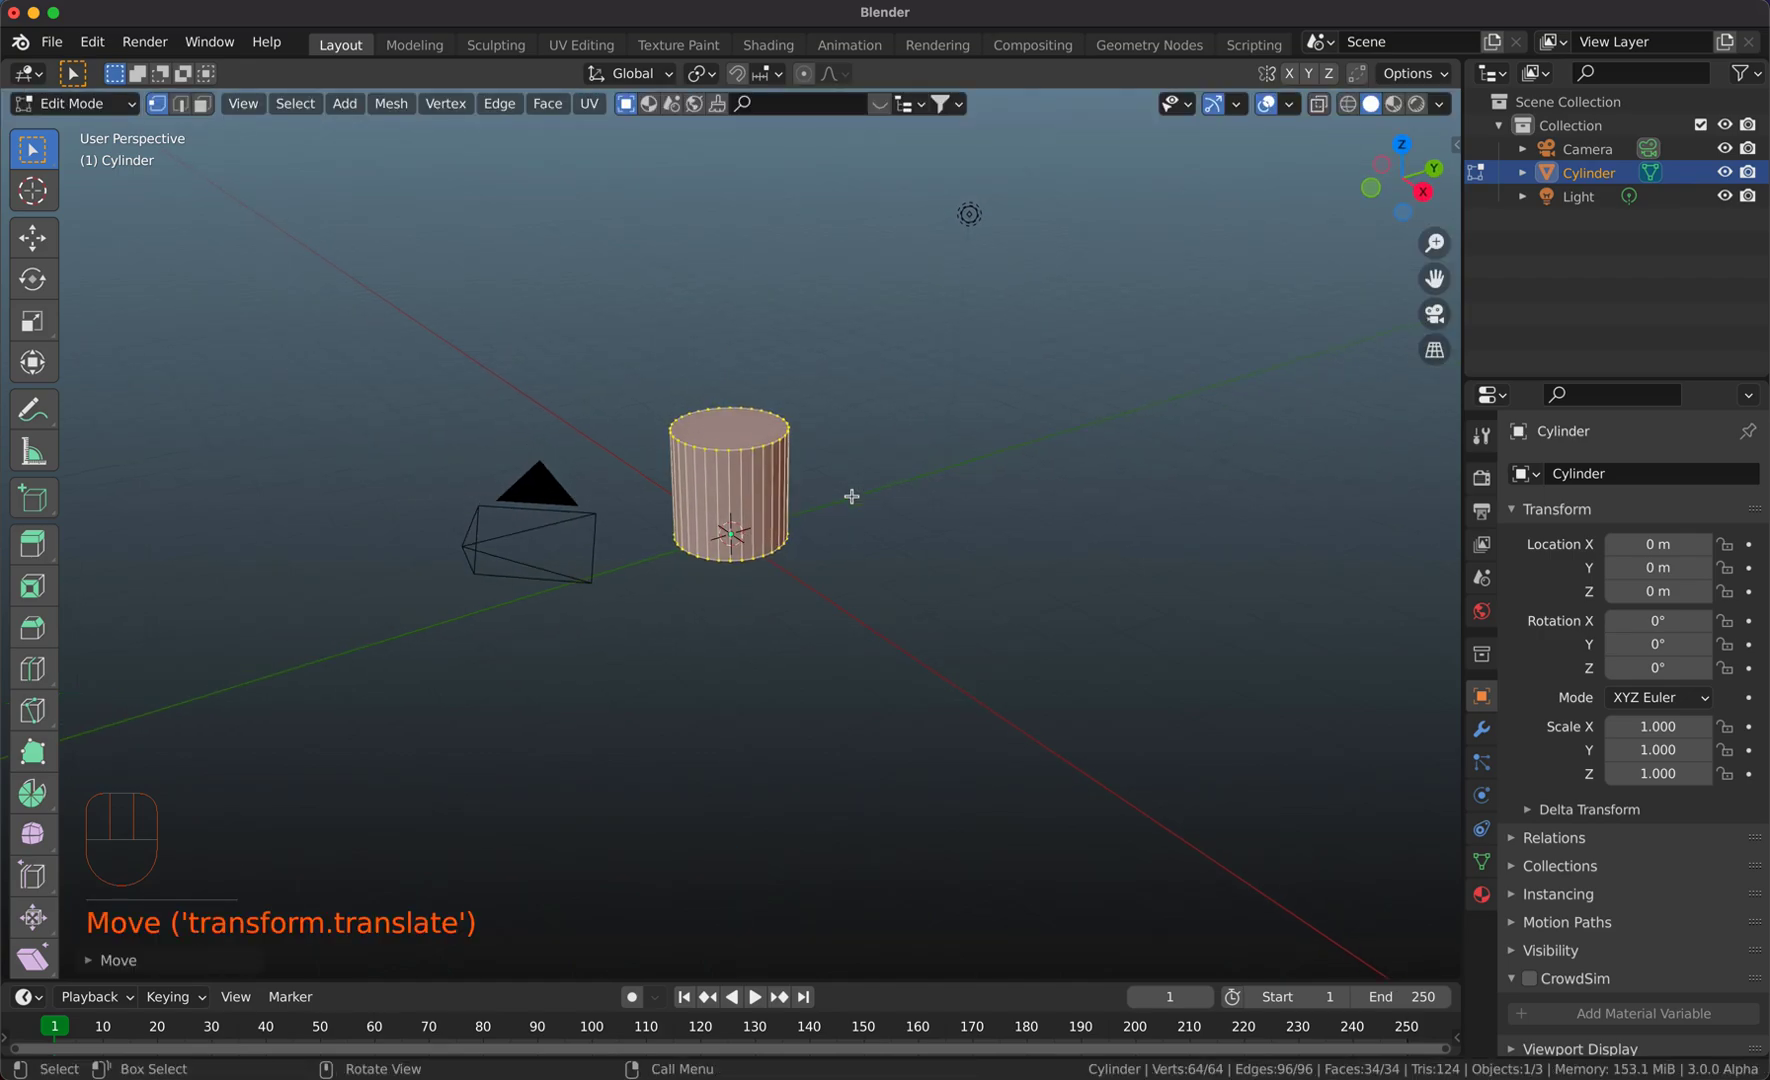
Inset the cylinder's top face by 0.1
drag(658, 391, 853, 467)
middle_drag(853, 467, 853, 467)
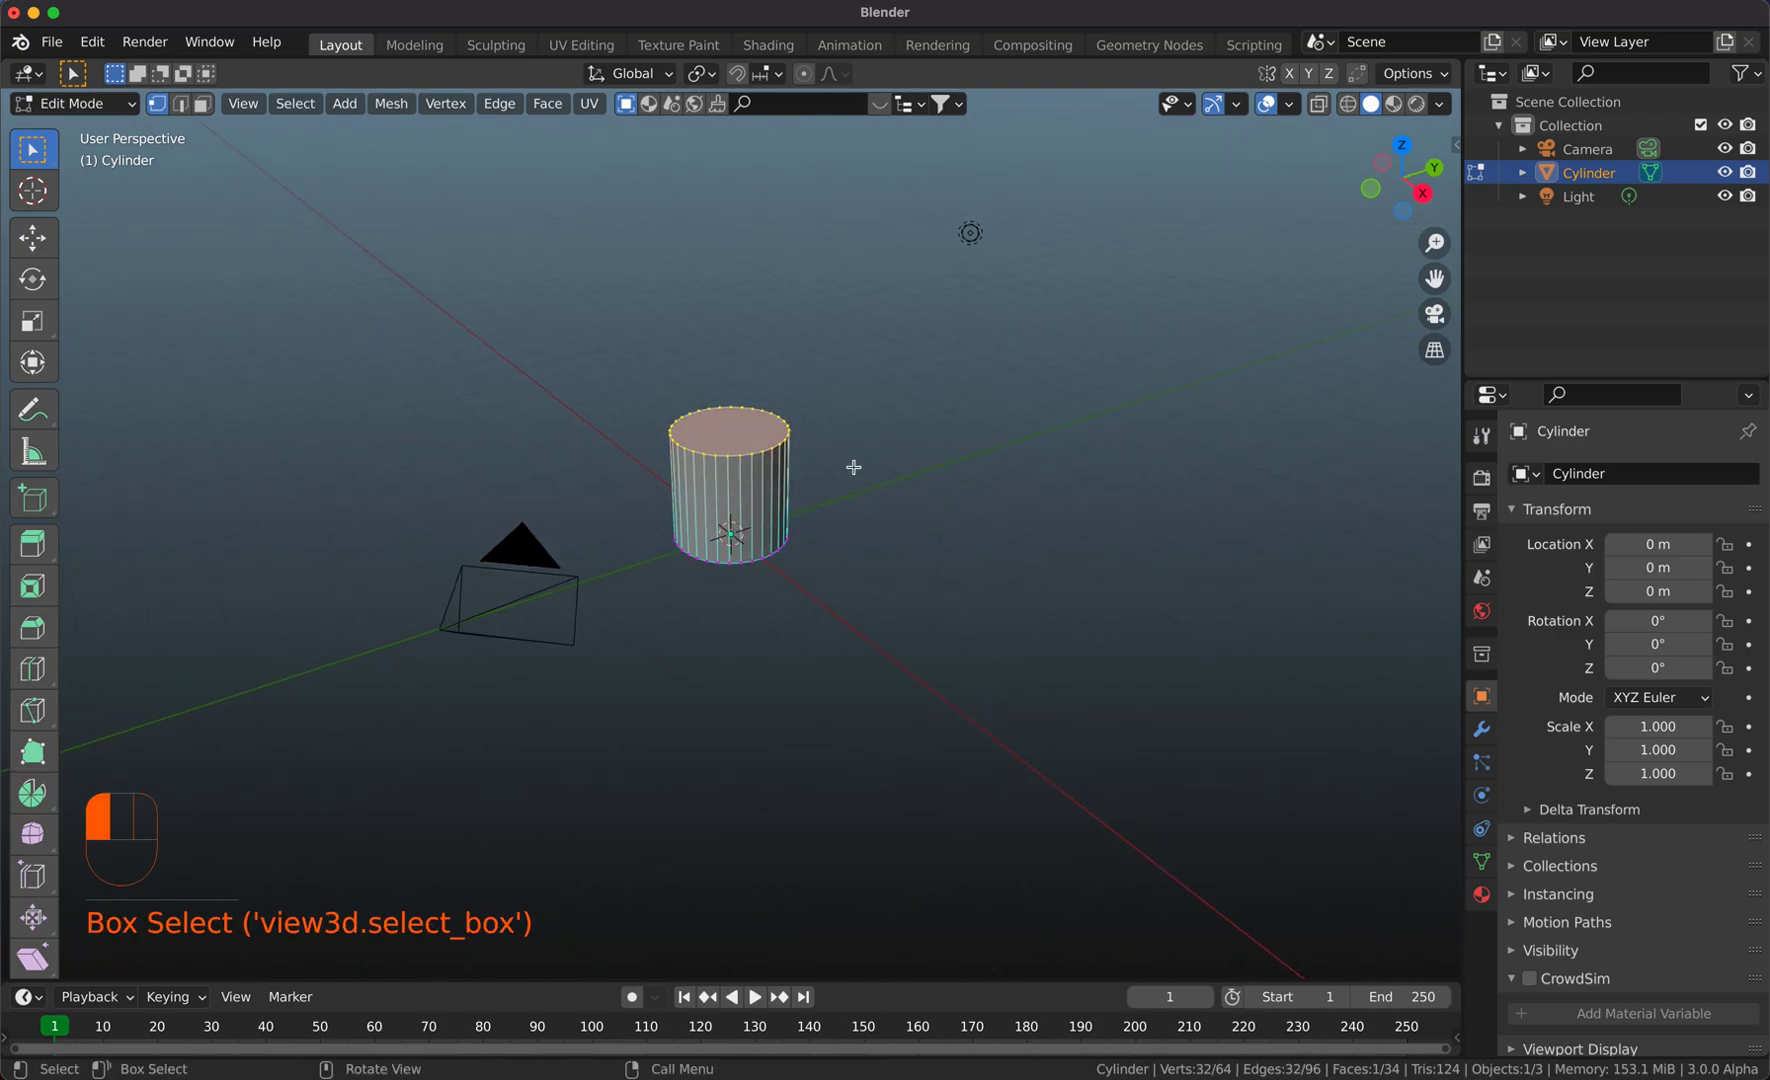
key(i)
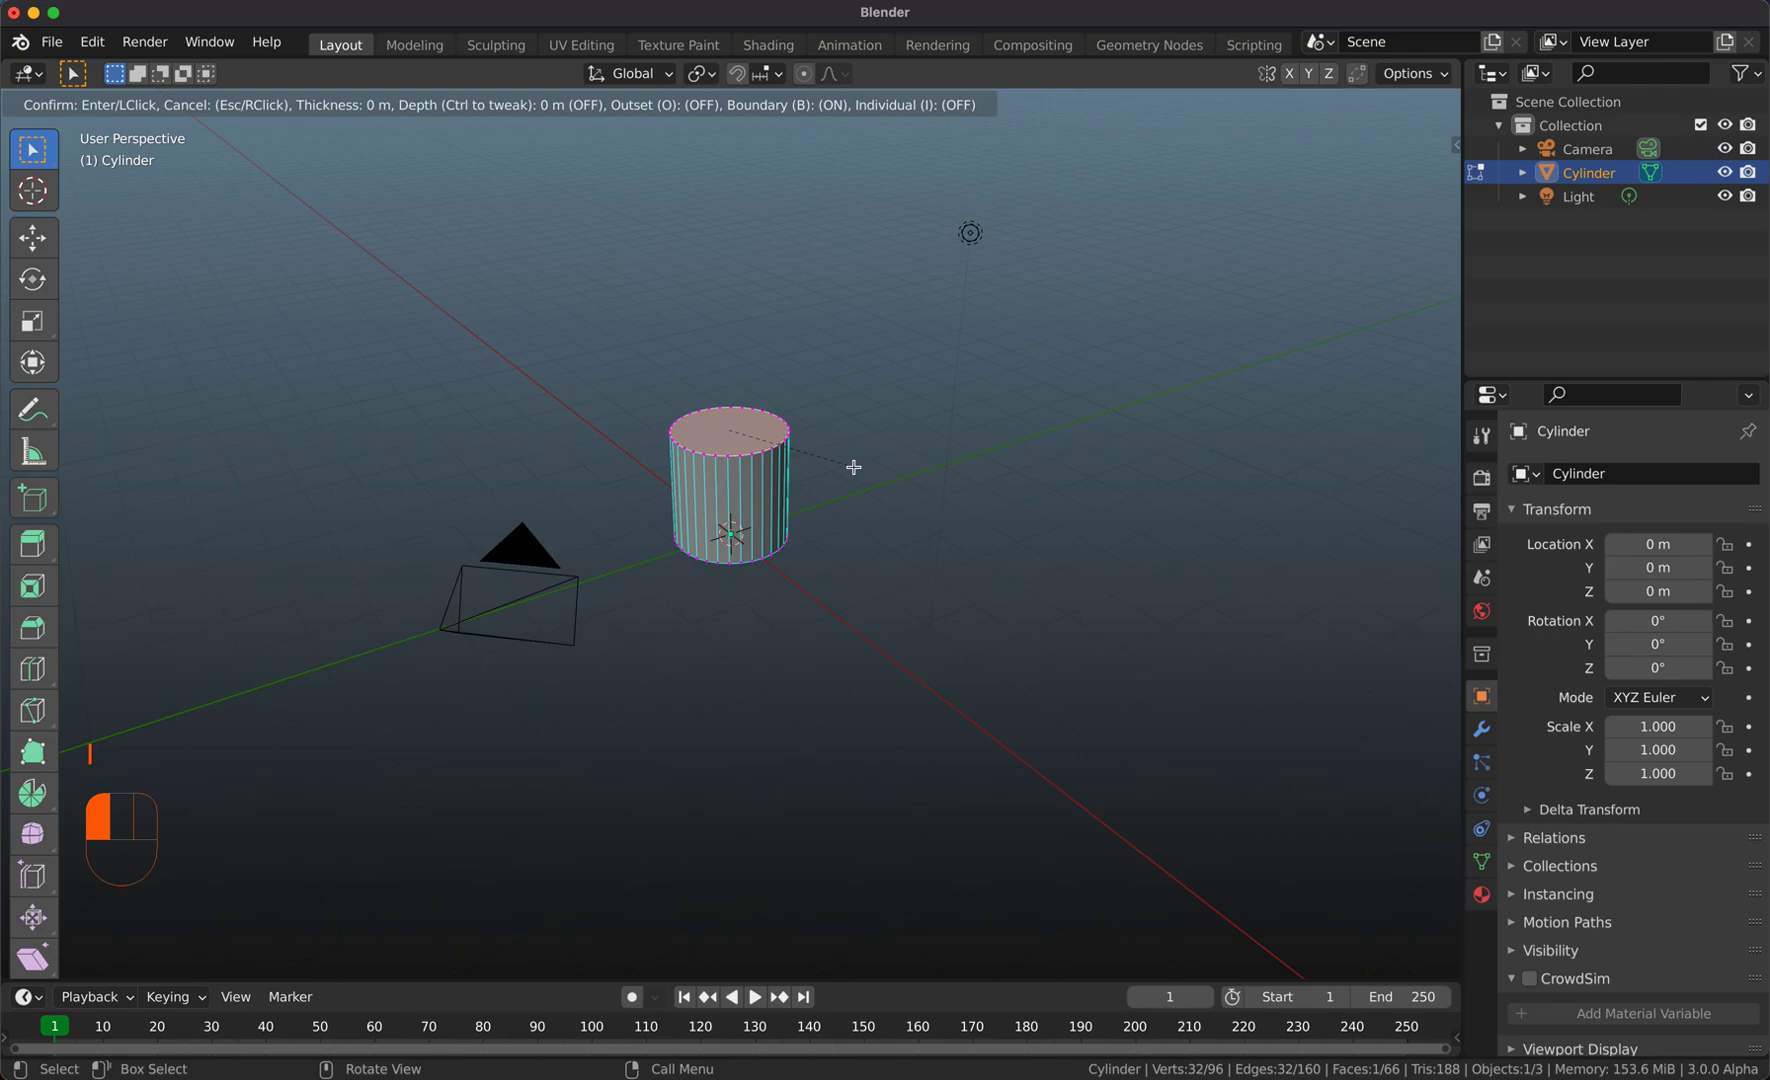
text(.1)
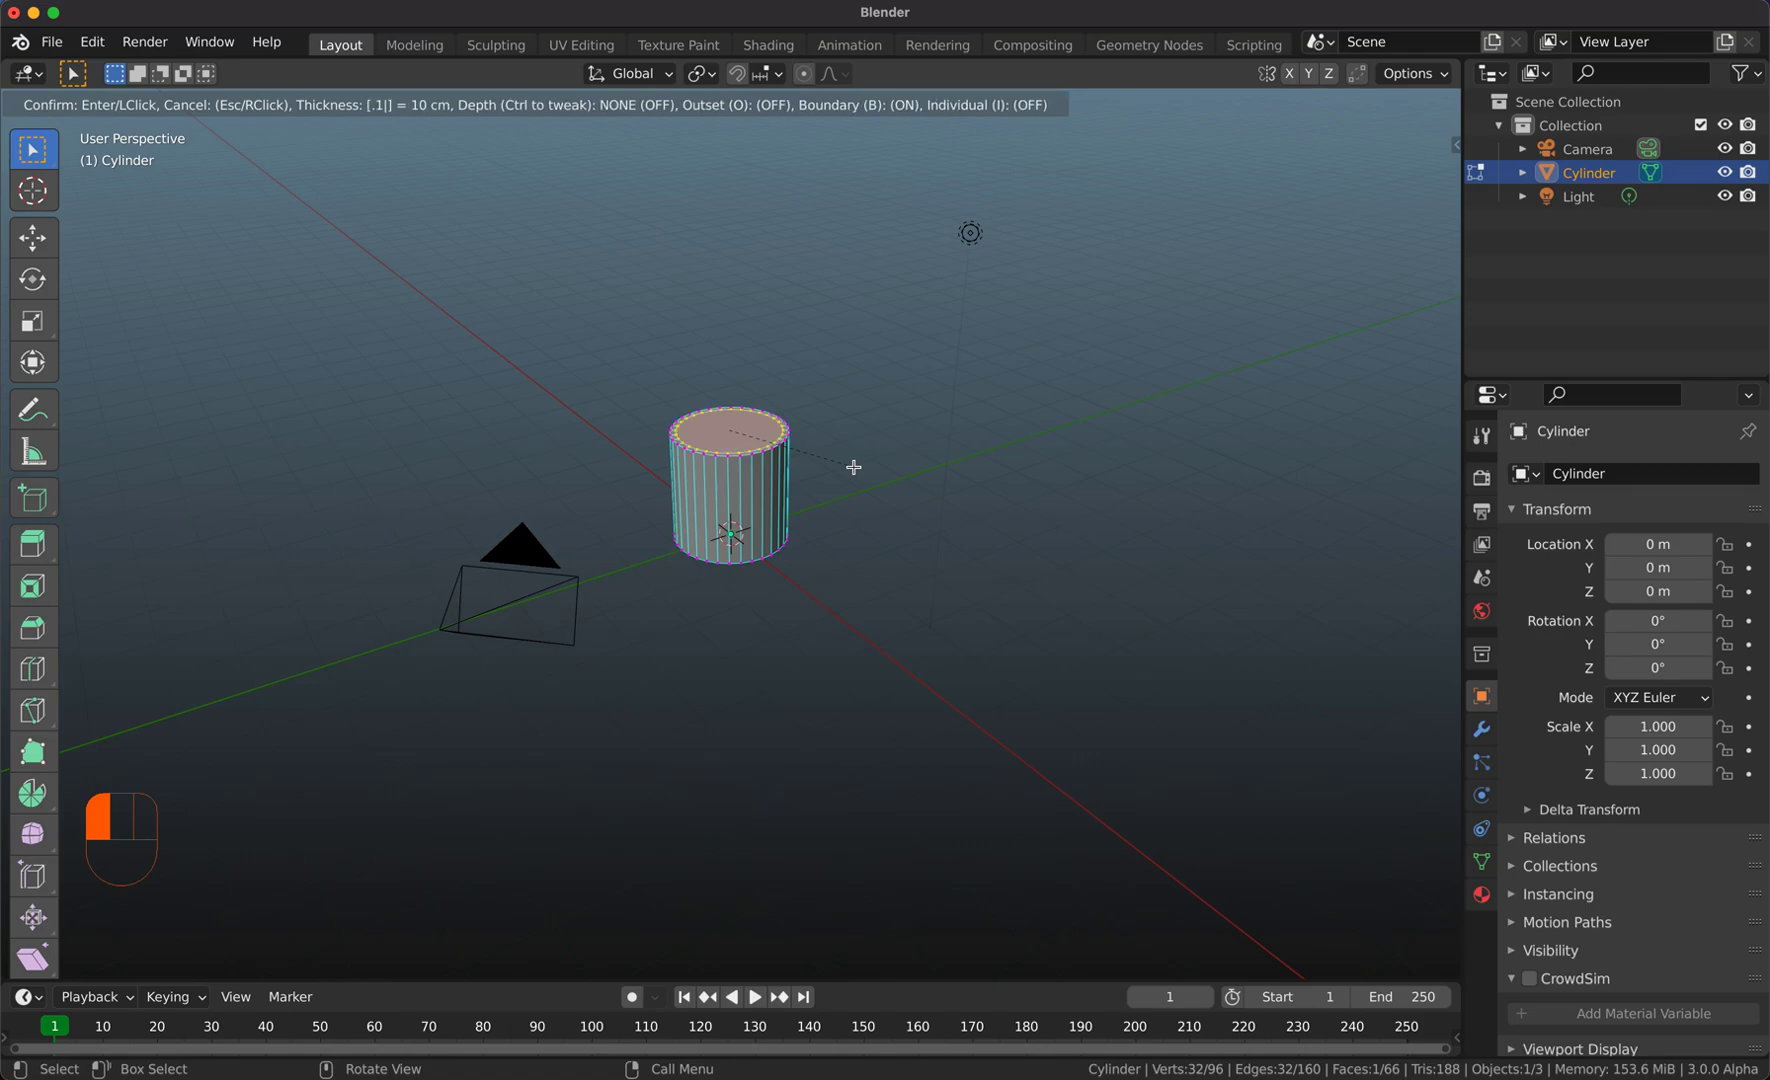
click(853, 467)
scroll(853, 467, down, 10)
Inset the cylinder's bottom face by the same amount
drag(655, 513, 833, 605)
key(i)
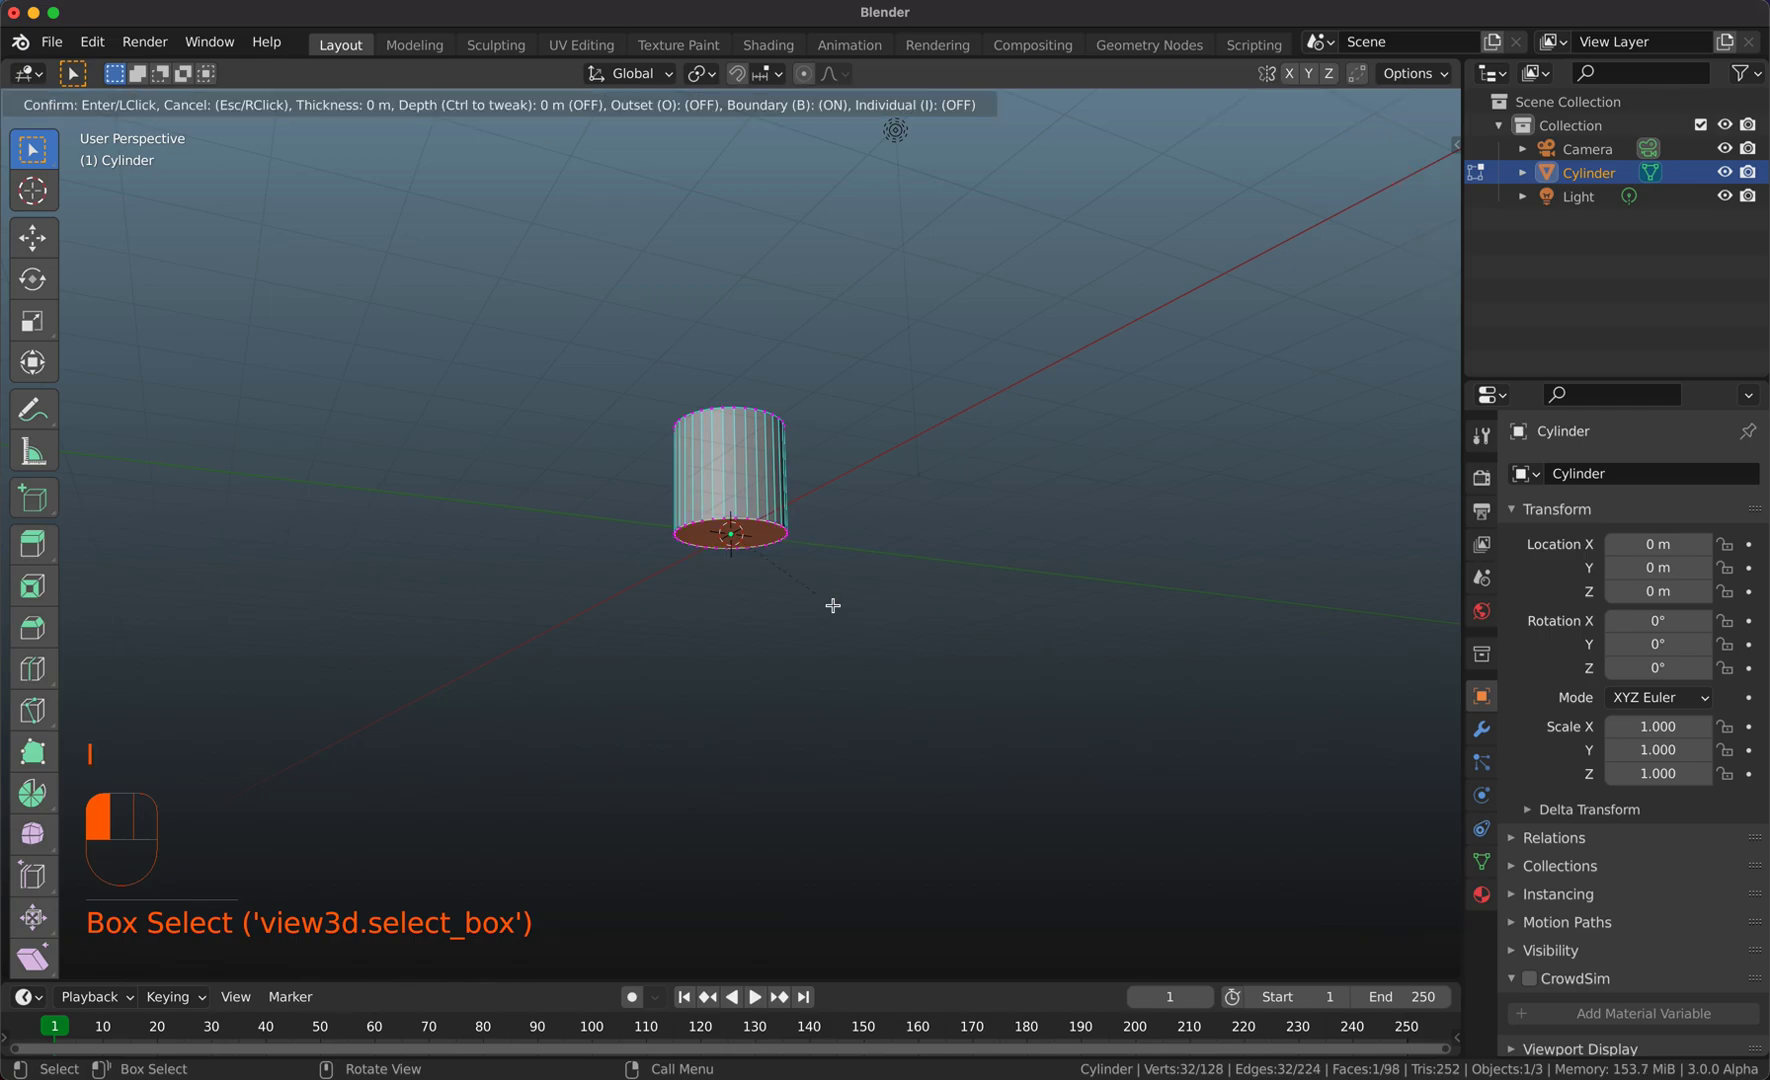
click(833, 605)
scroll(833, 605, up, 10)
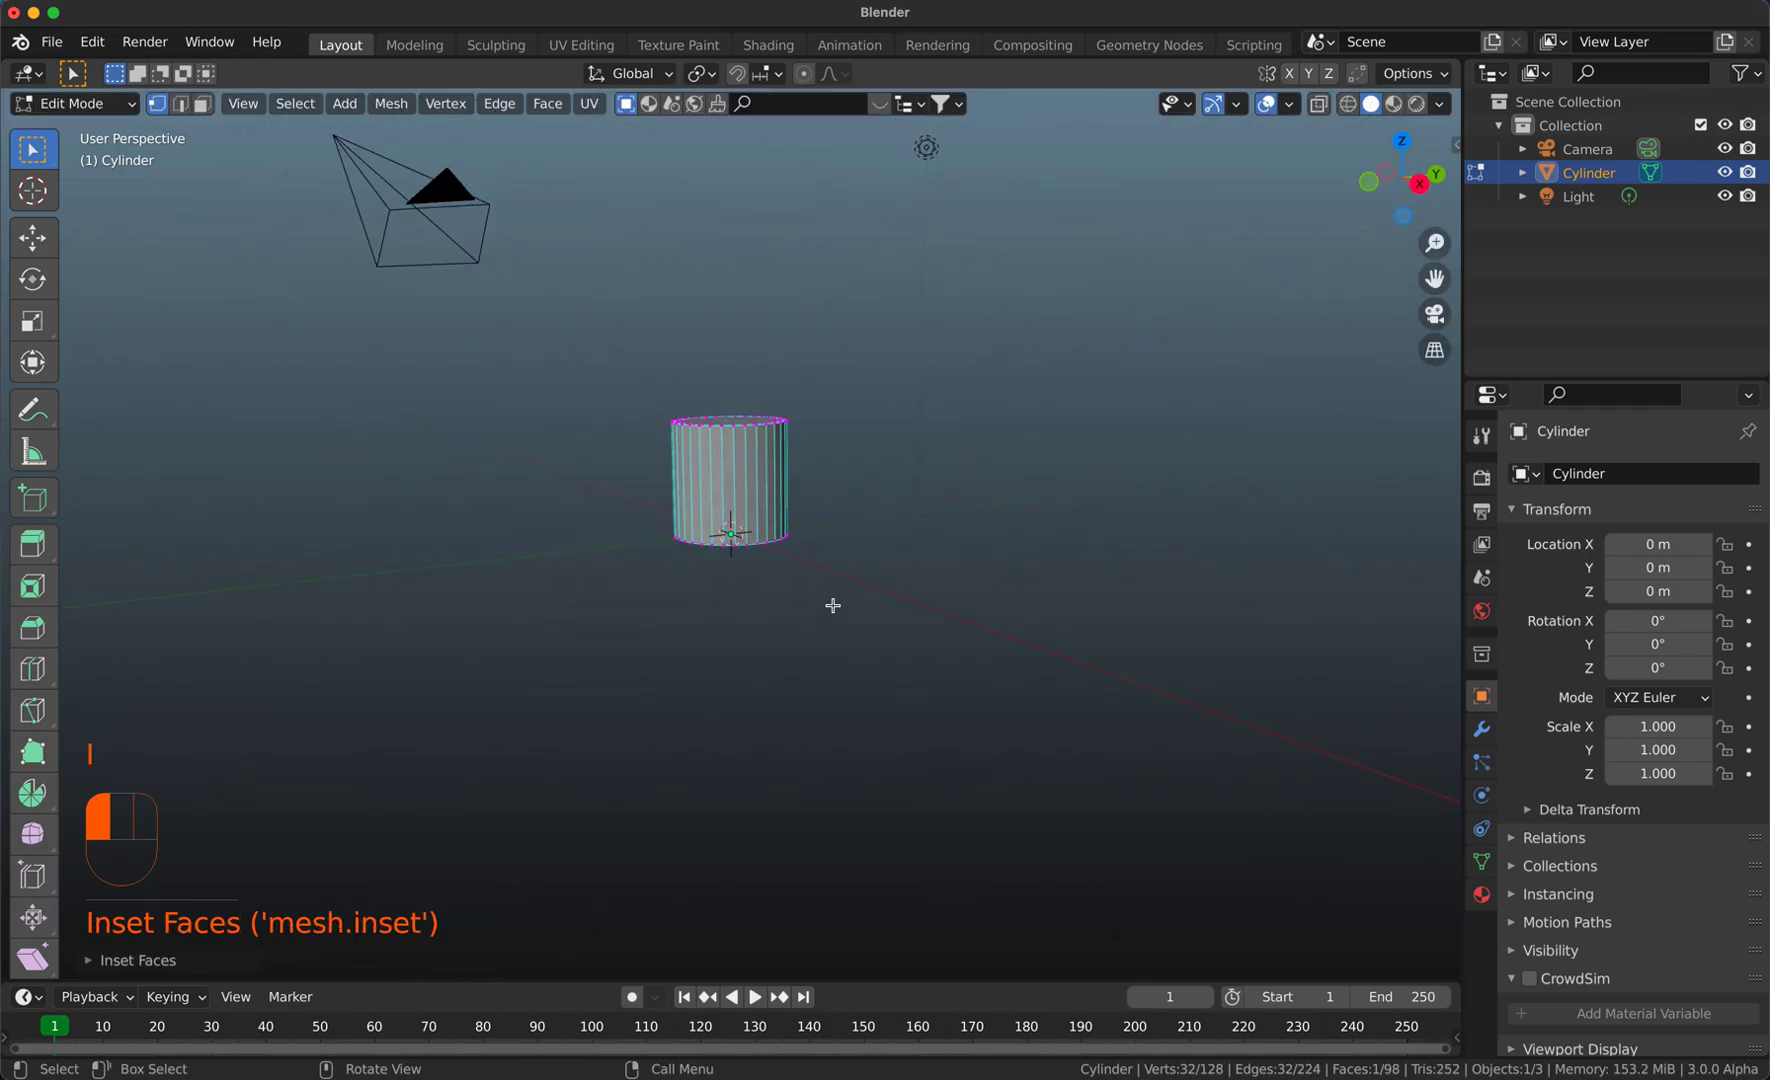
scroll(833, 605, up, 2)
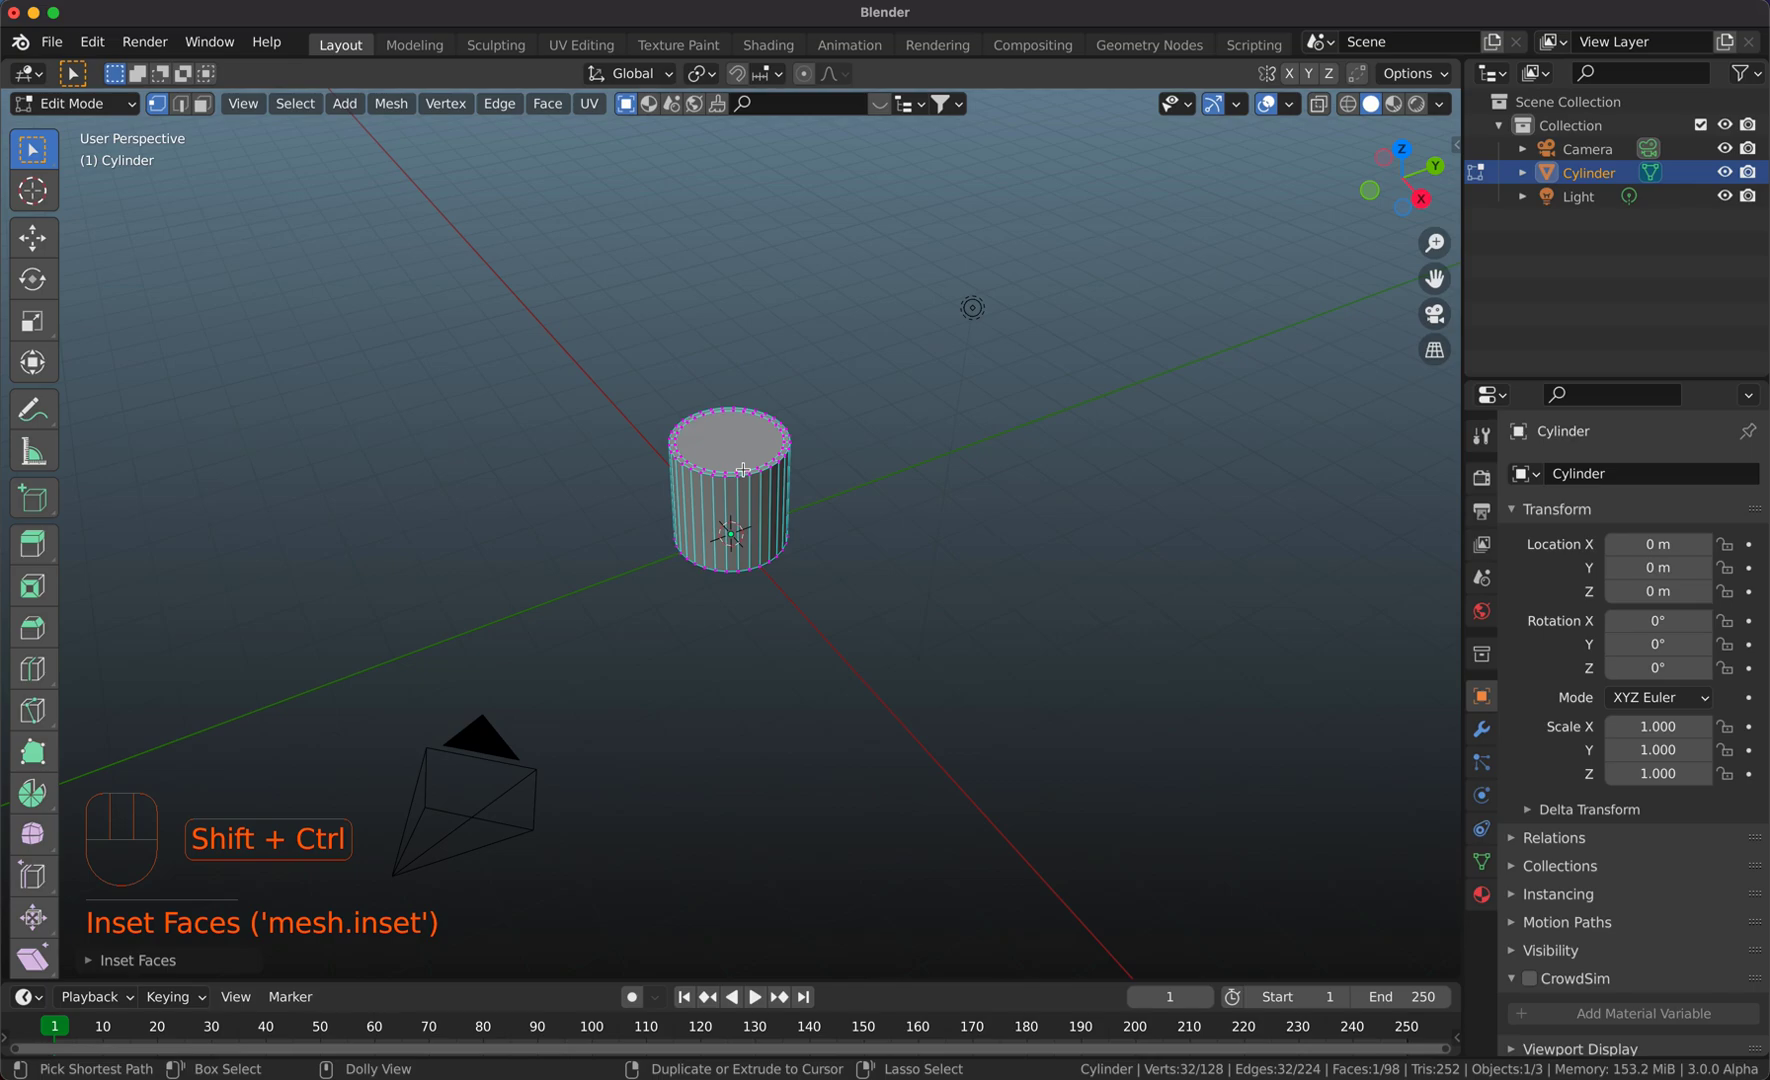
Select both inner faces and bridge their edge loops to hollow the tube
alt+shift+click(862, 553)
scroll(862, 555, down, 8)
scroll(862, 553, up, 8)
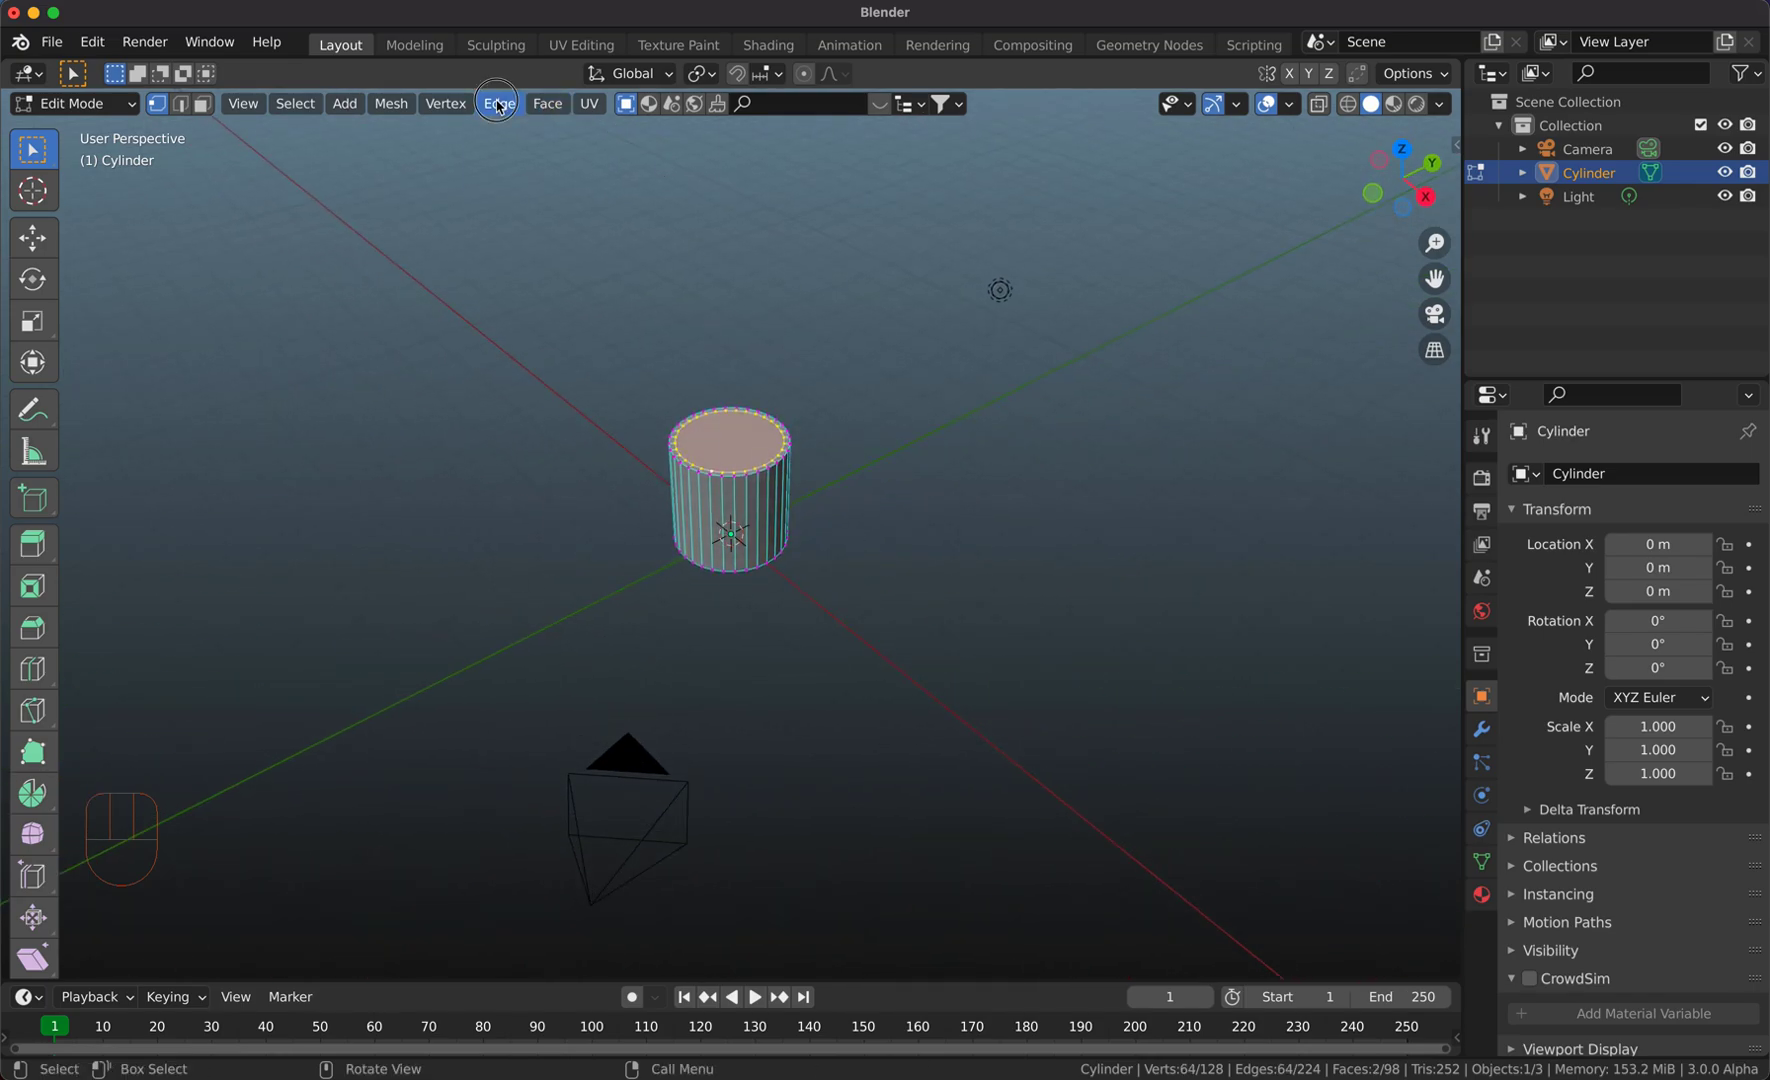
click(500, 104)
click(556, 200)
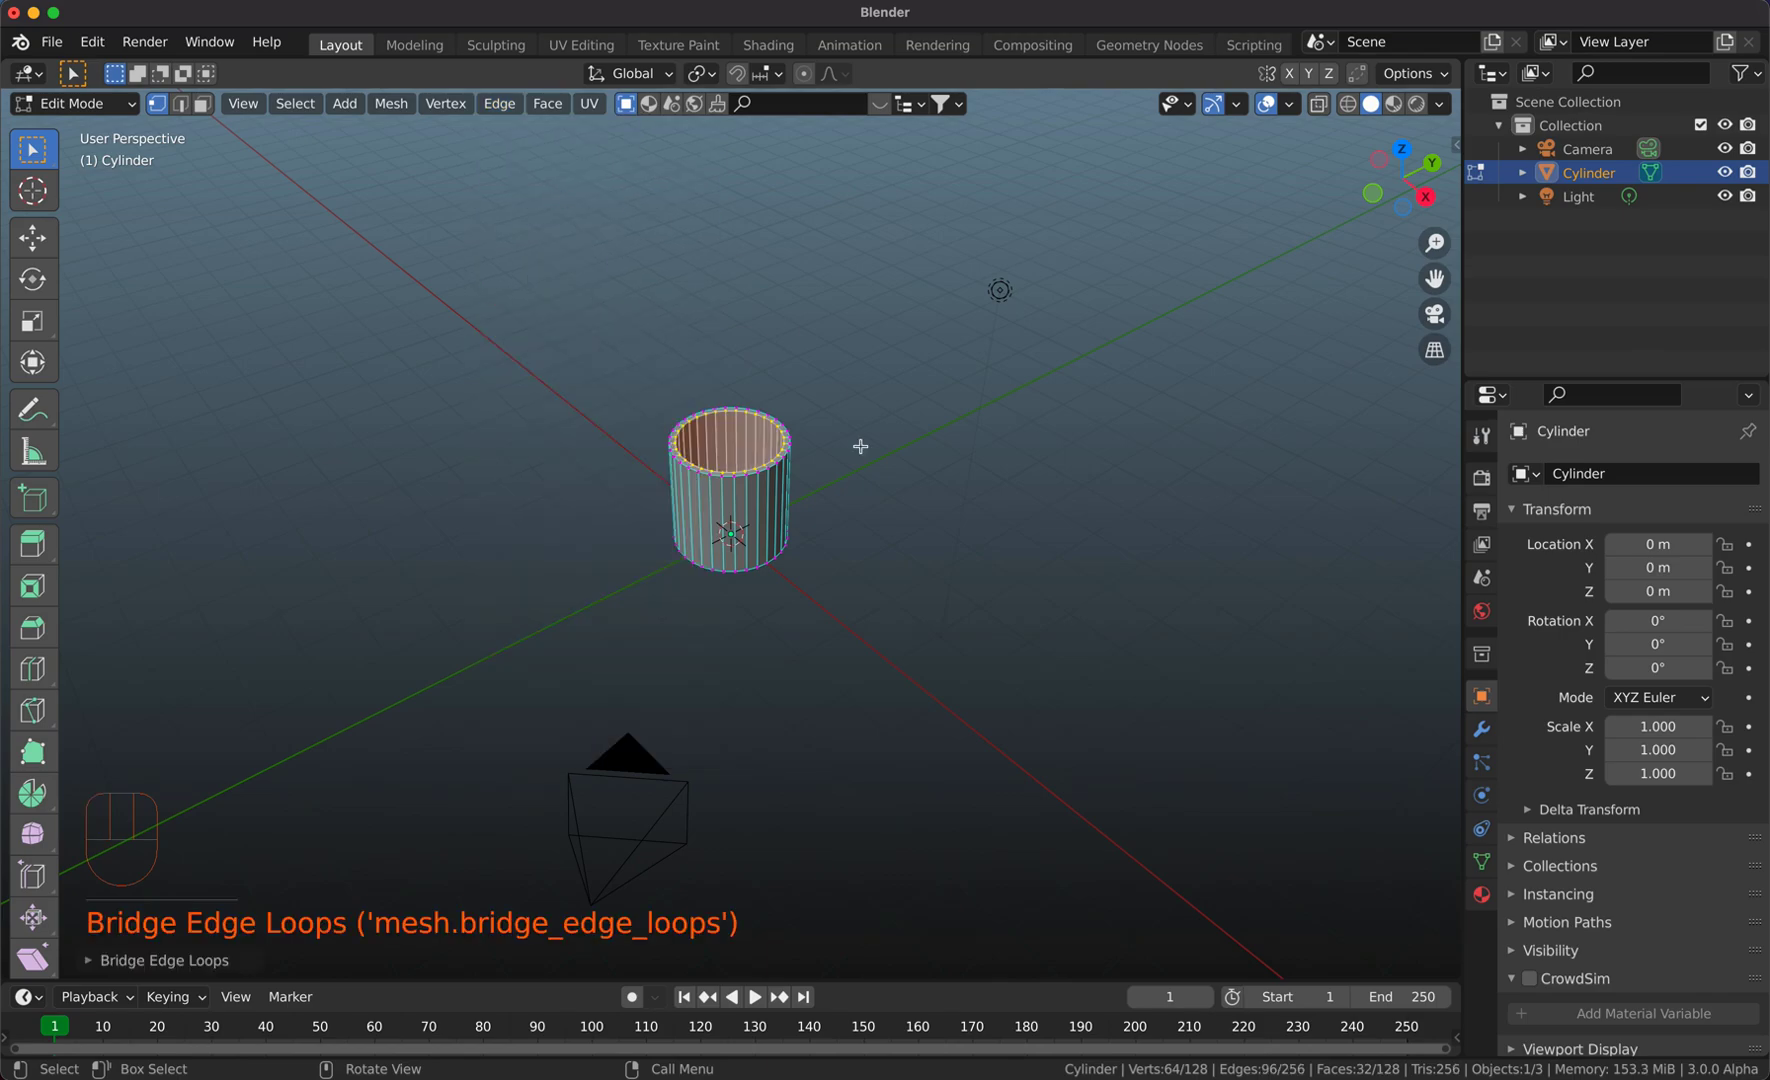
scroll(894, 522, down, 5)
Shade the tube smooth and enable Auto Smooth at 30° under Normals
key(Tab)
scroll(895, 523, right, 10)
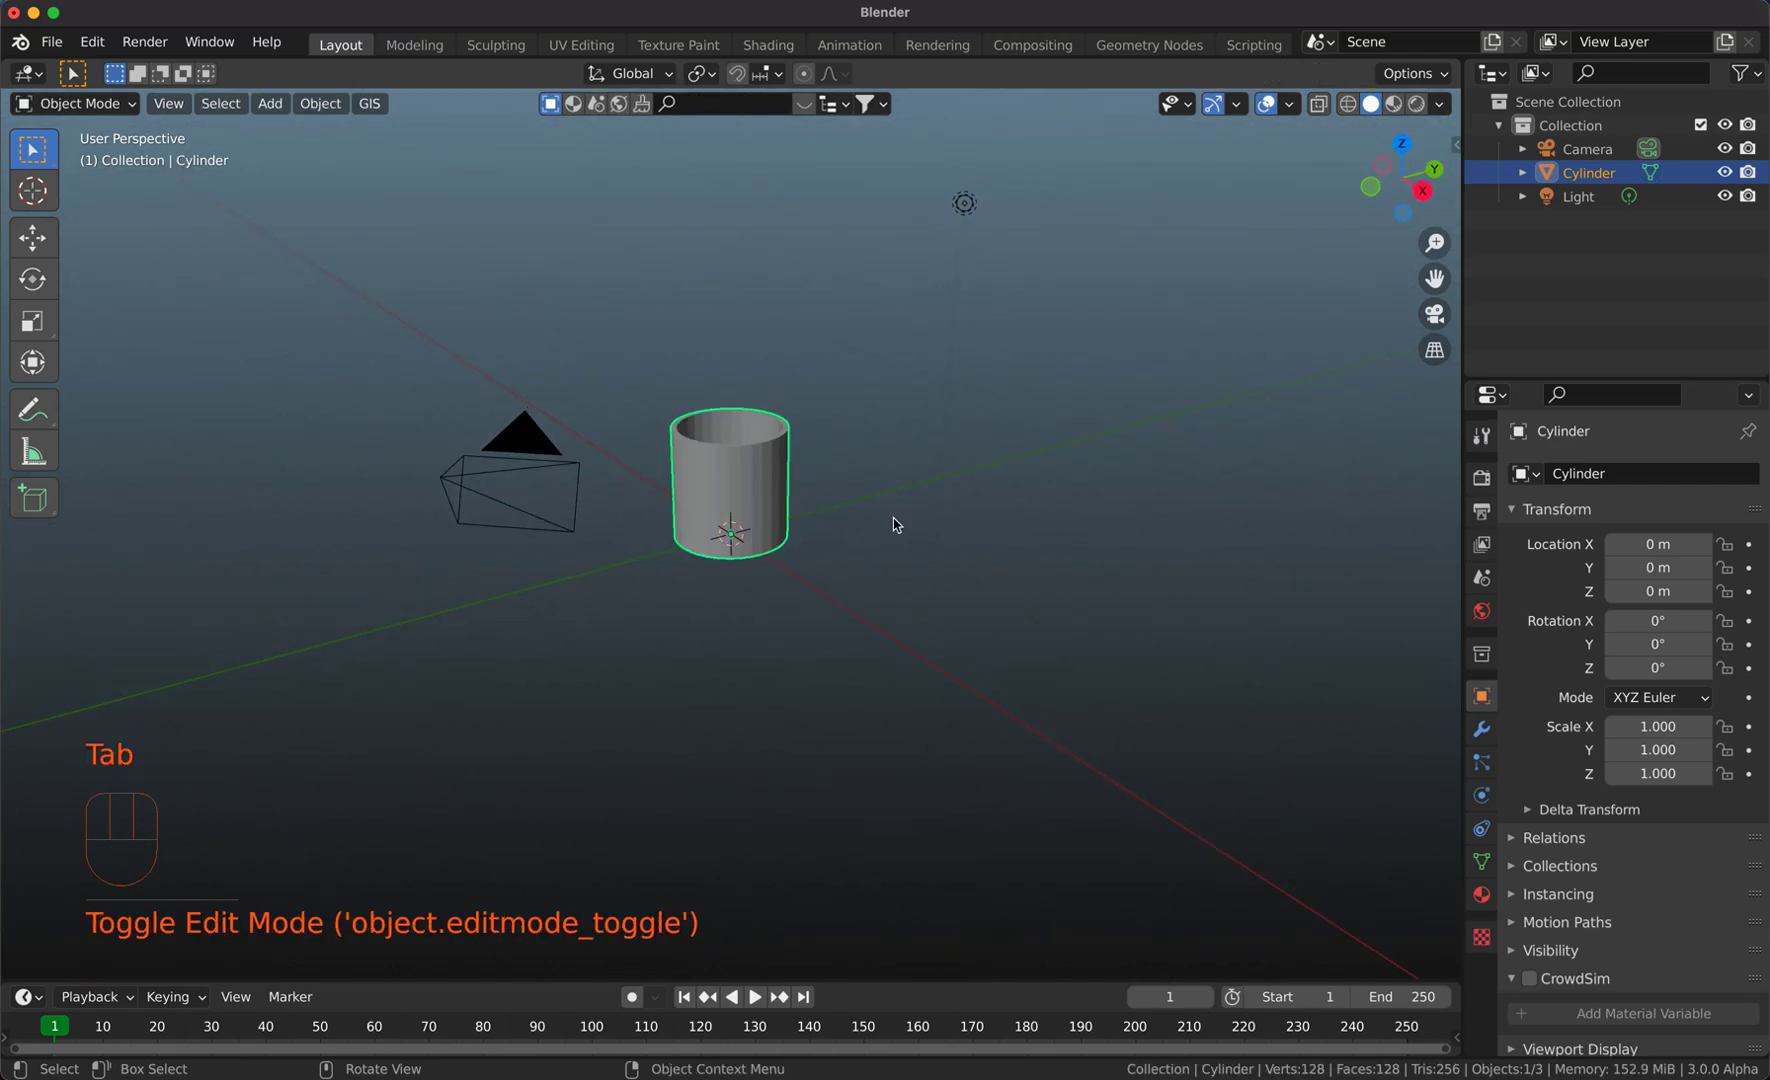
scroll(894, 521, down, 3)
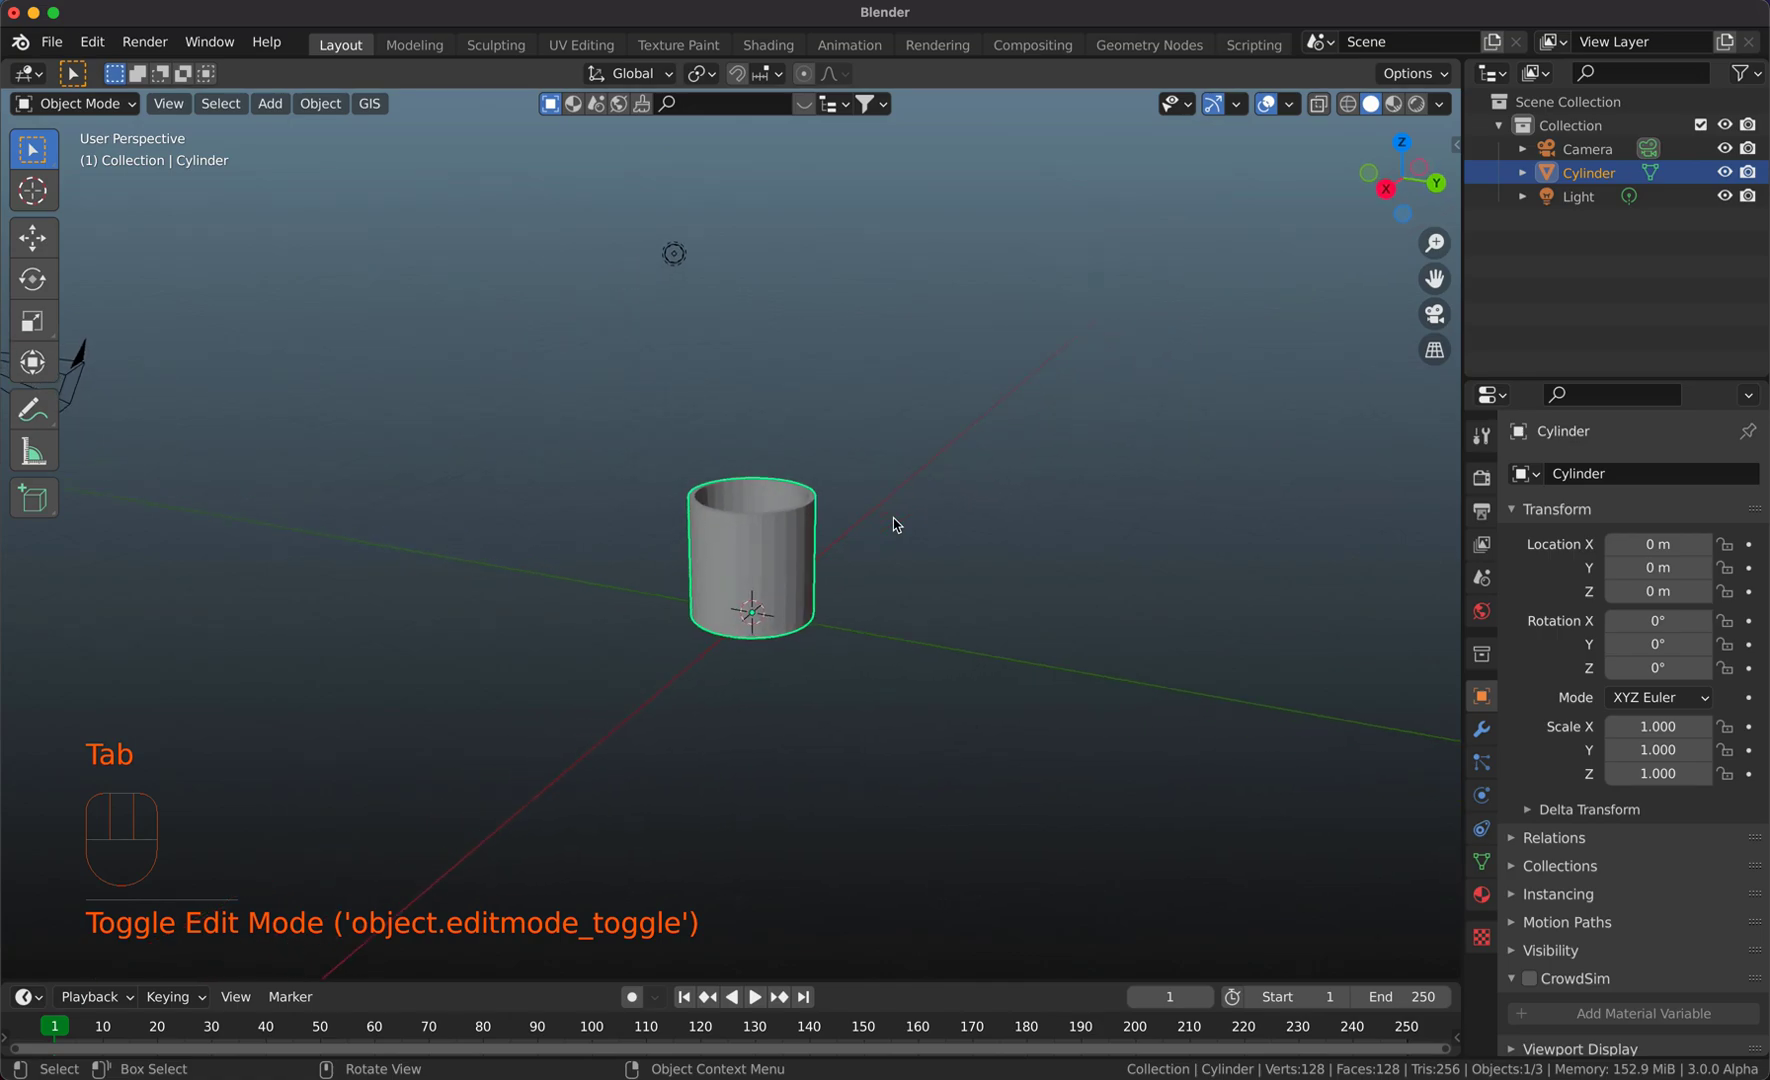
right_click(755, 547)
click(745, 548)
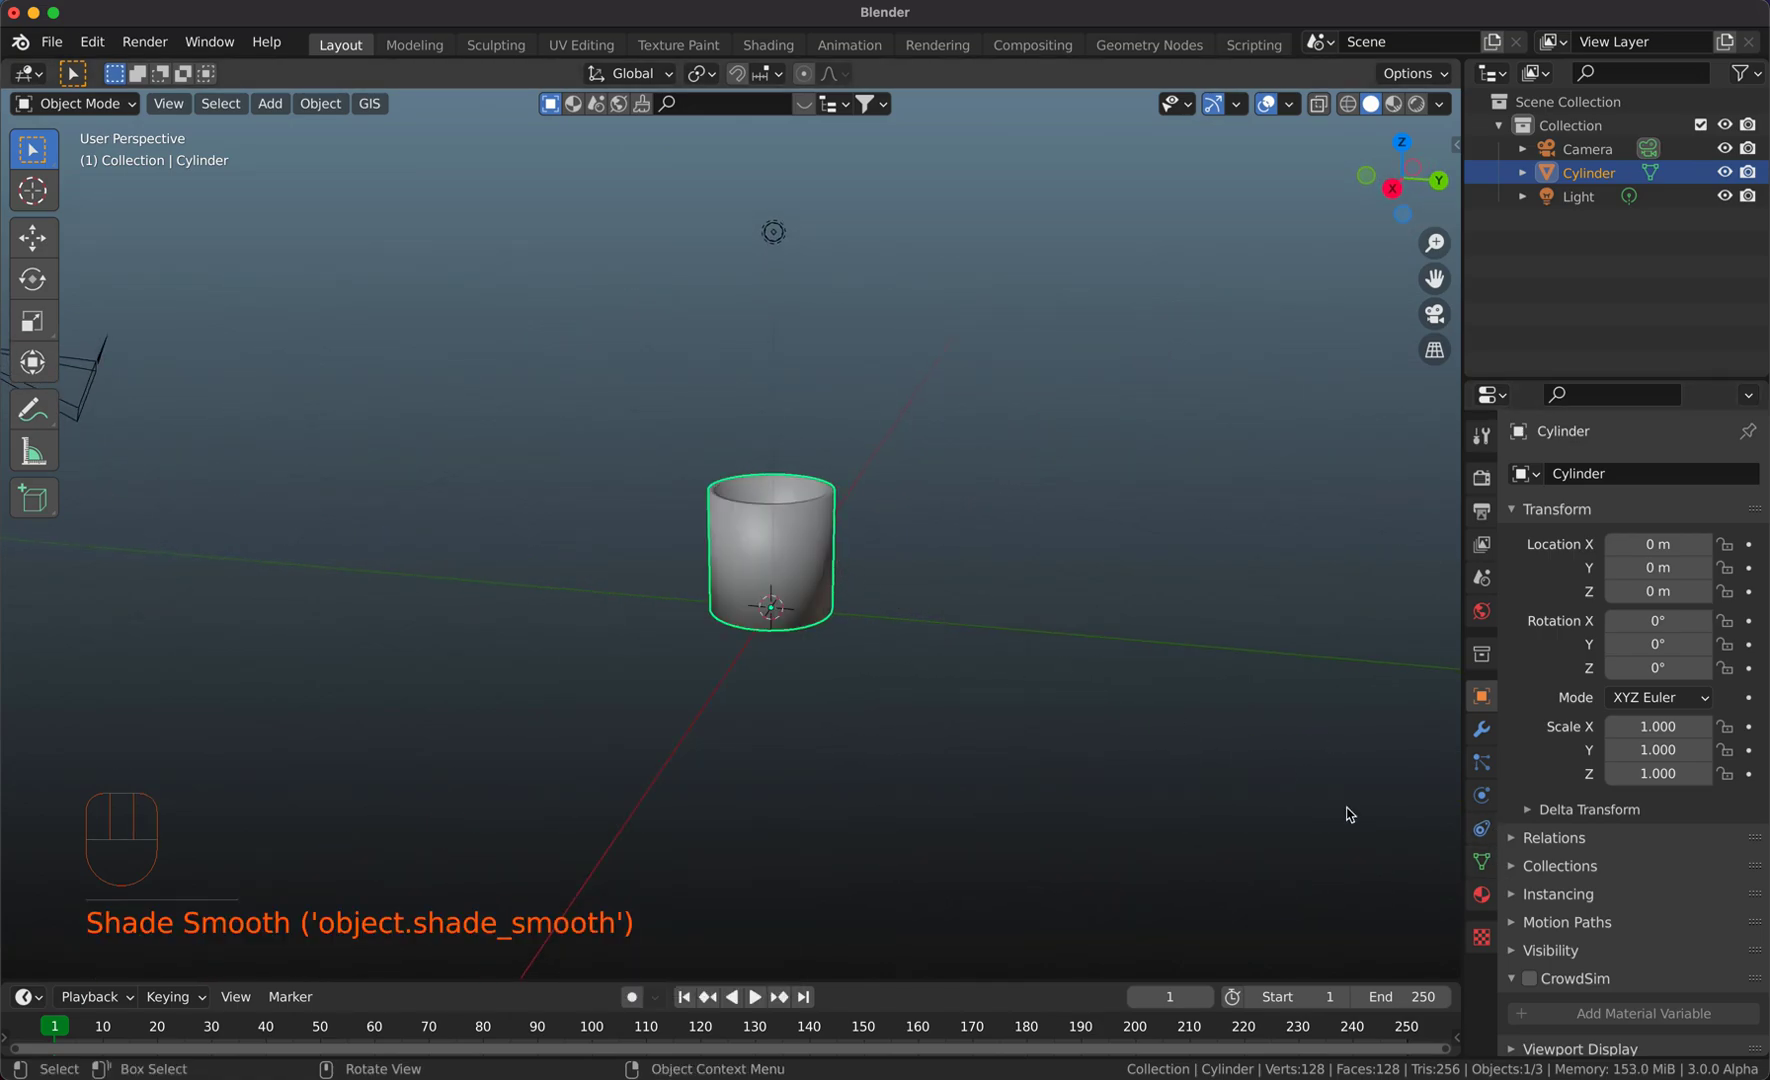
click(1480, 861)
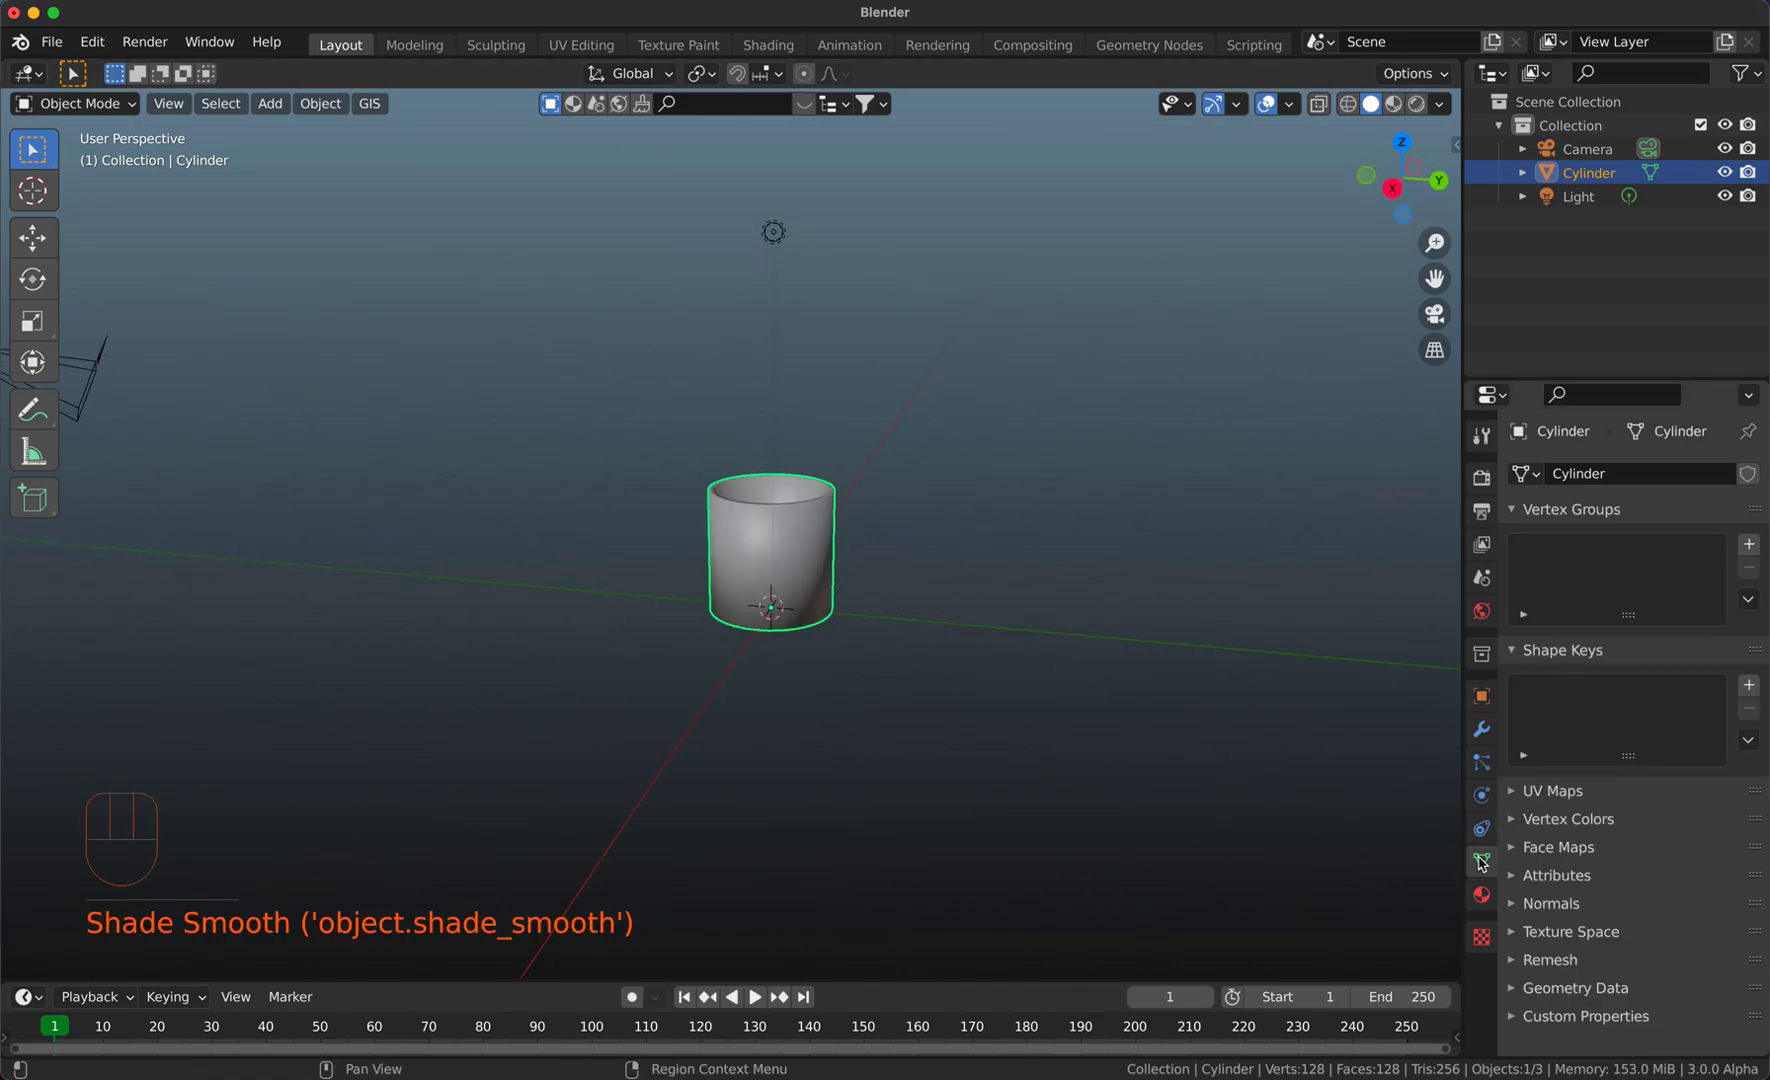
click(1517, 903)
click(1612, 938)
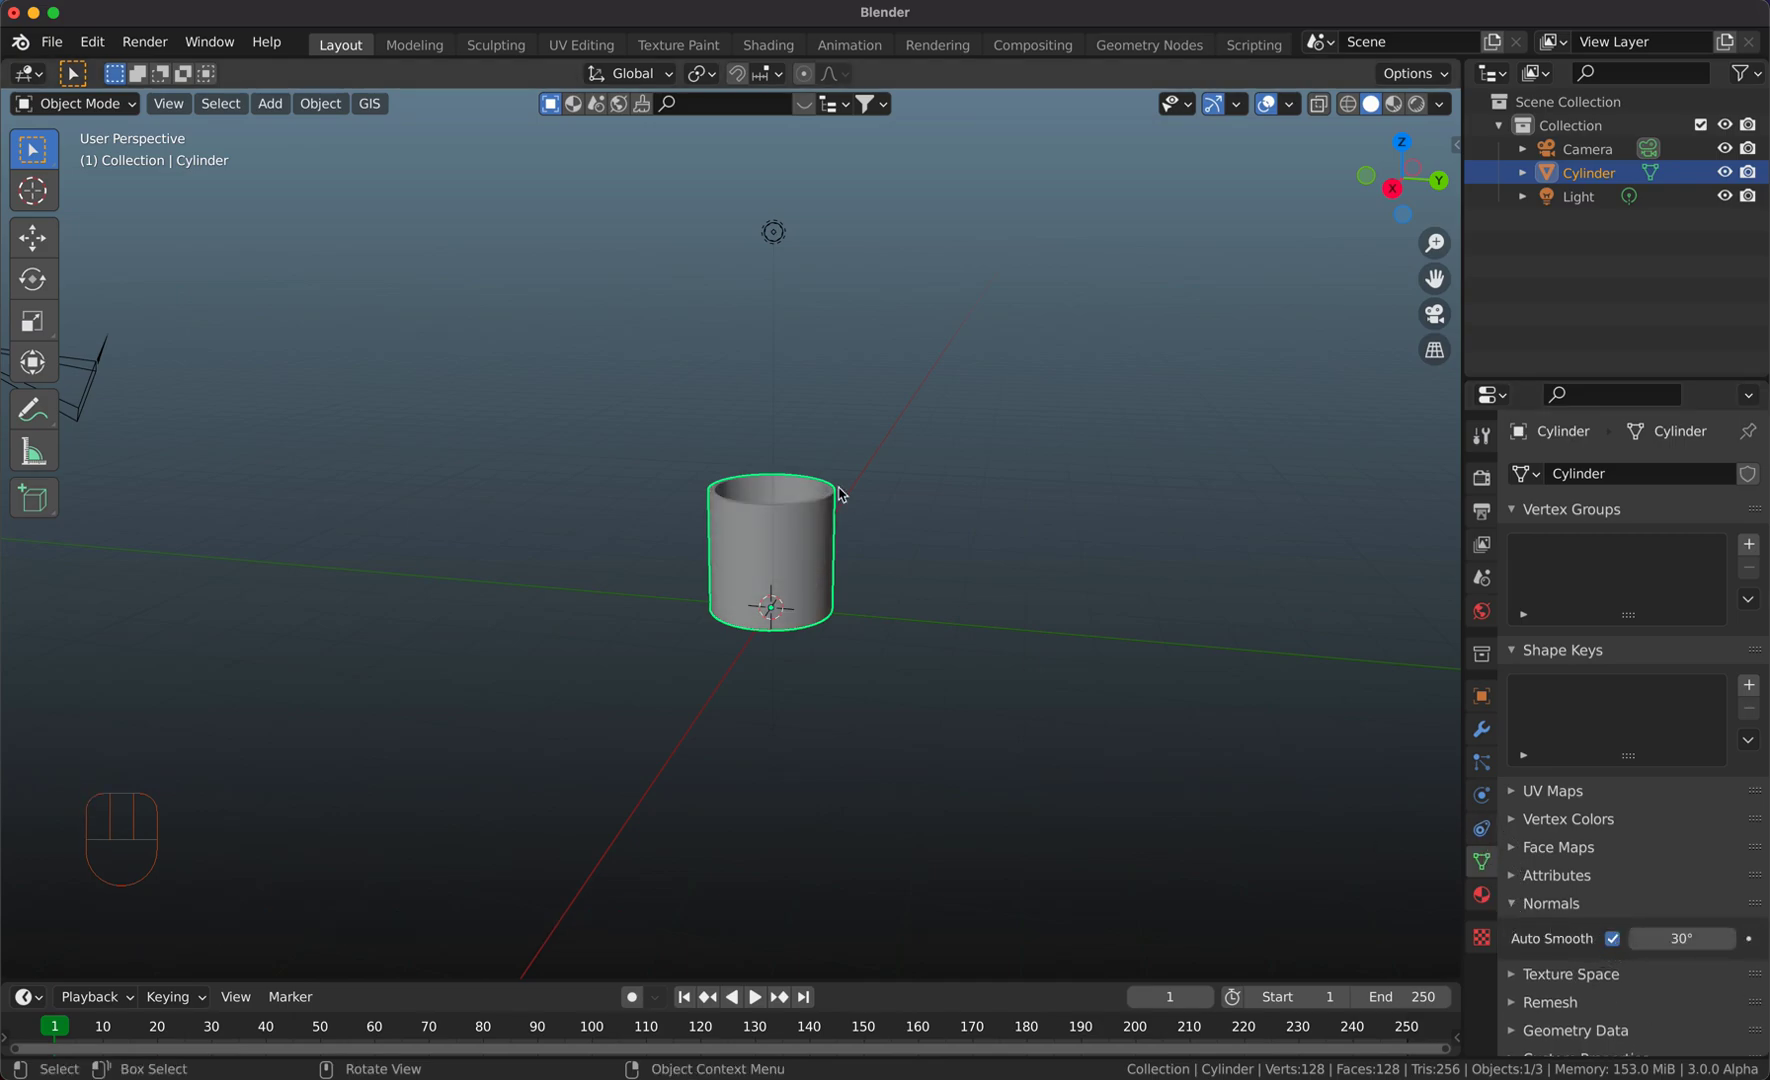
scroll(840, 492, down, 3)
scroll(840, 492, right, 3)
Duplicate the cylinder and stack the copy, Cylinder.001, on top of the first
key(shift+d)
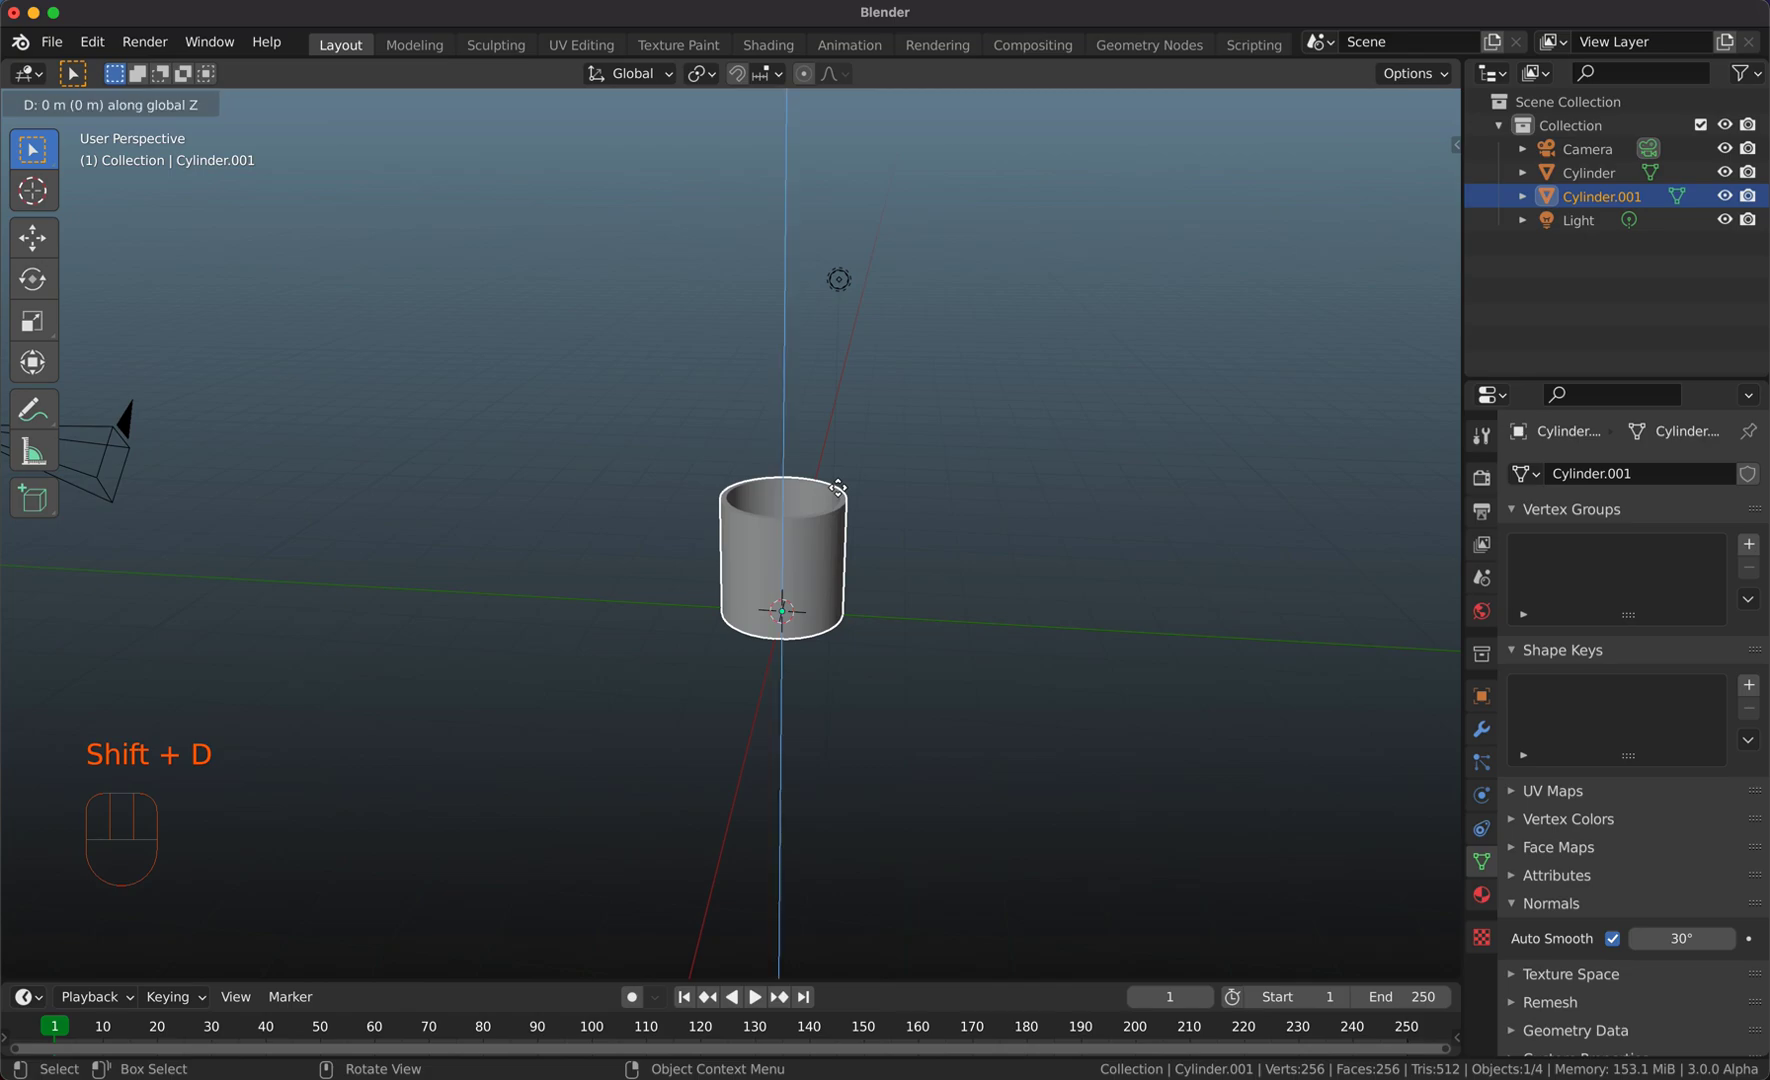
ctrl+click(851, 363)
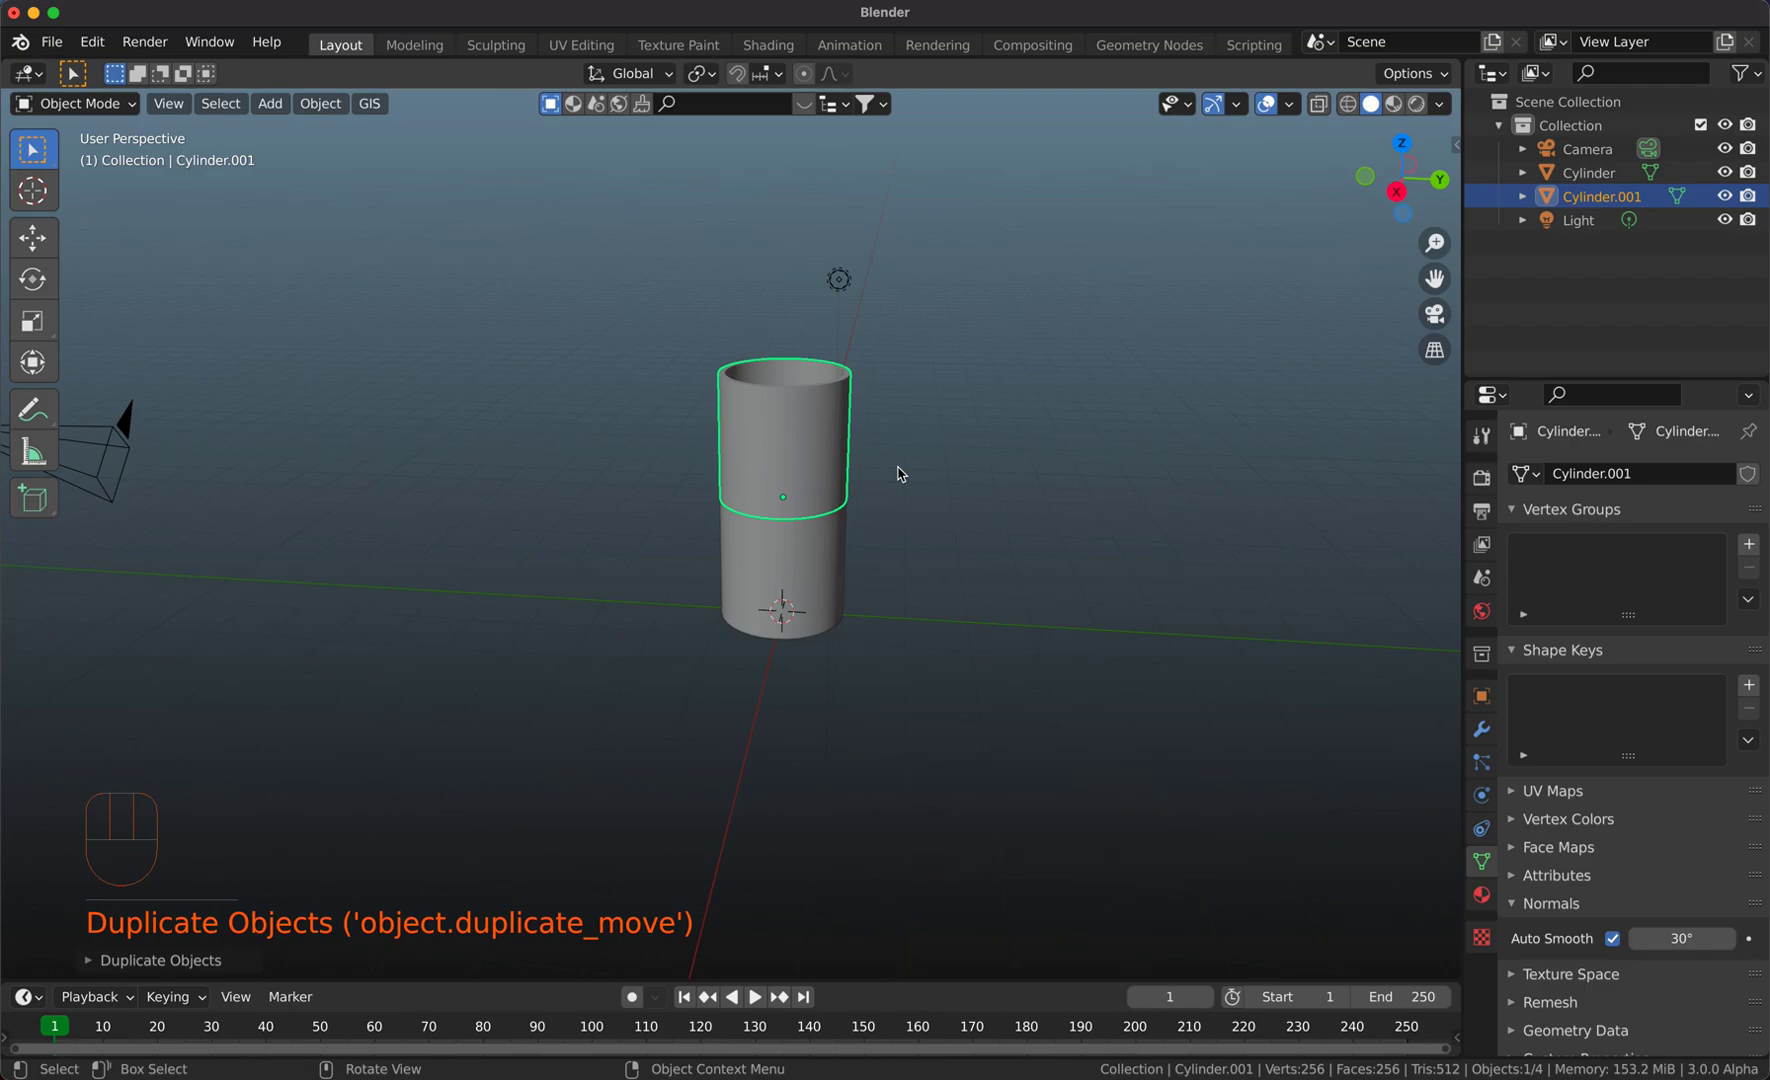
key(Tab)
key(a)
Scale Cylinder.001 to about 0.86 width while keeping its height unchanged
key(s)
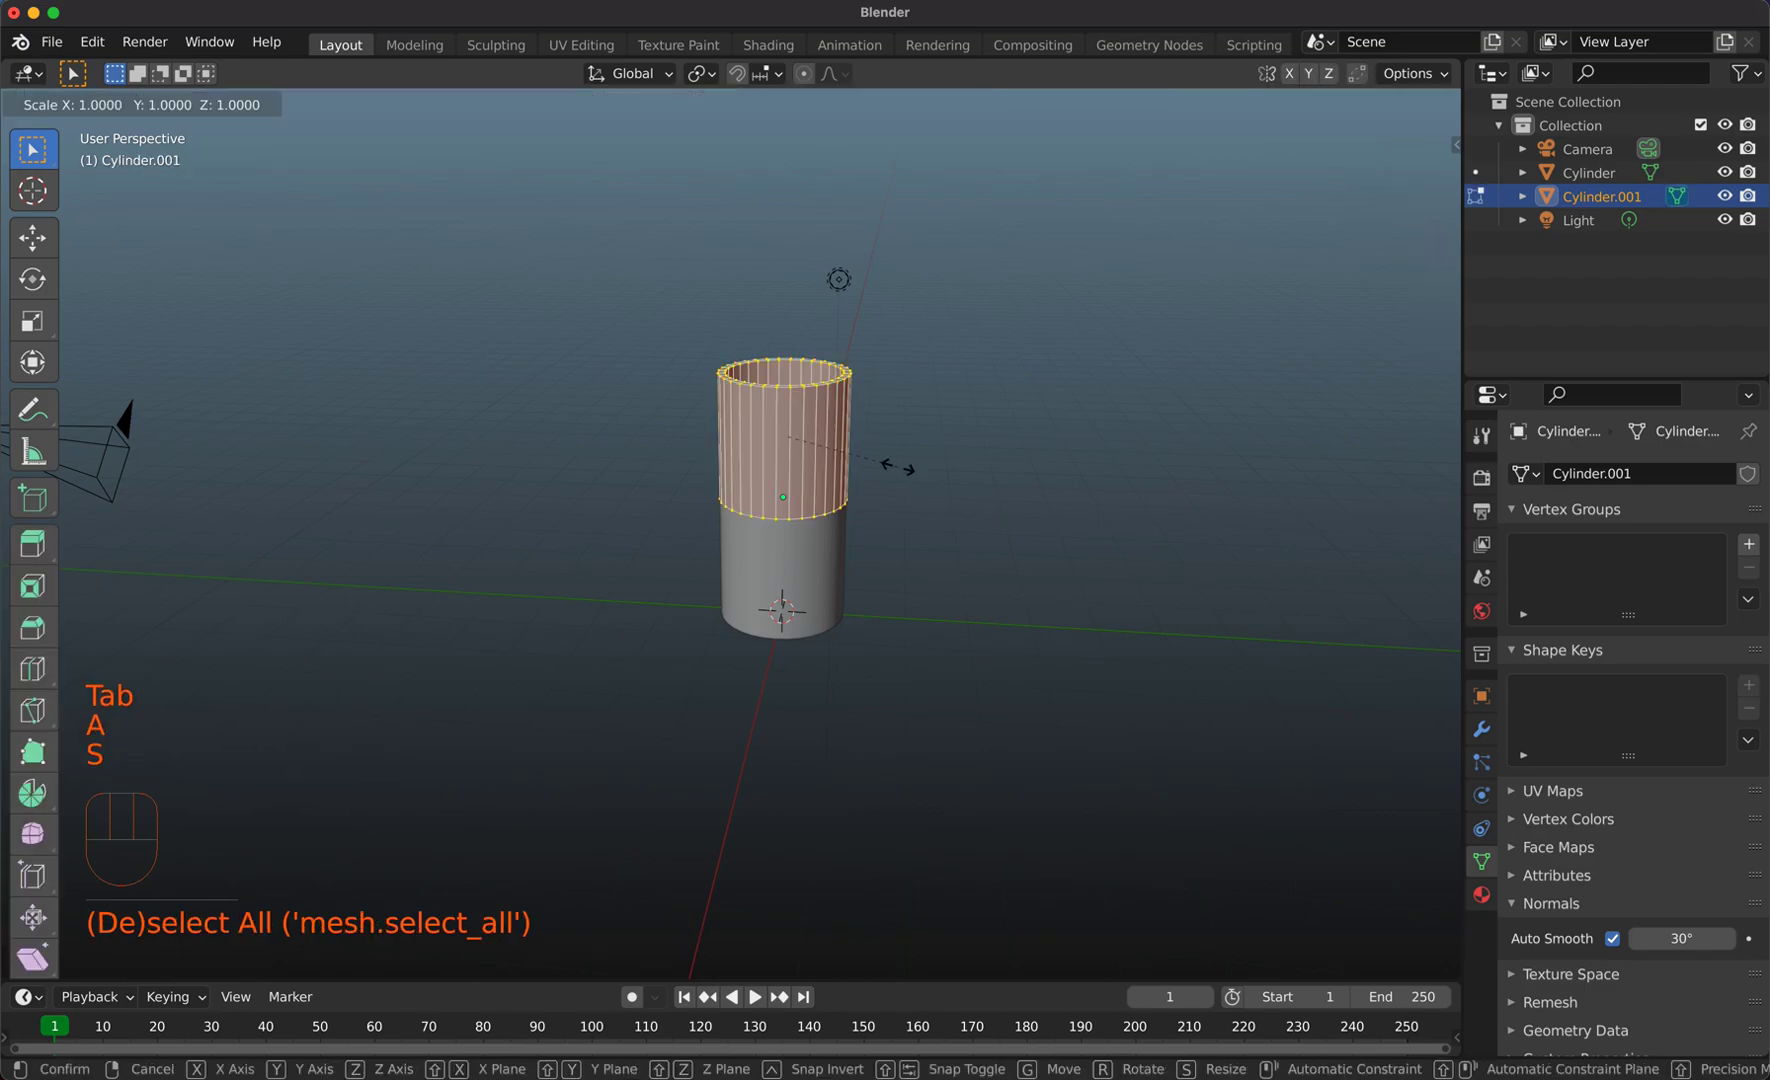
key(shift+z)
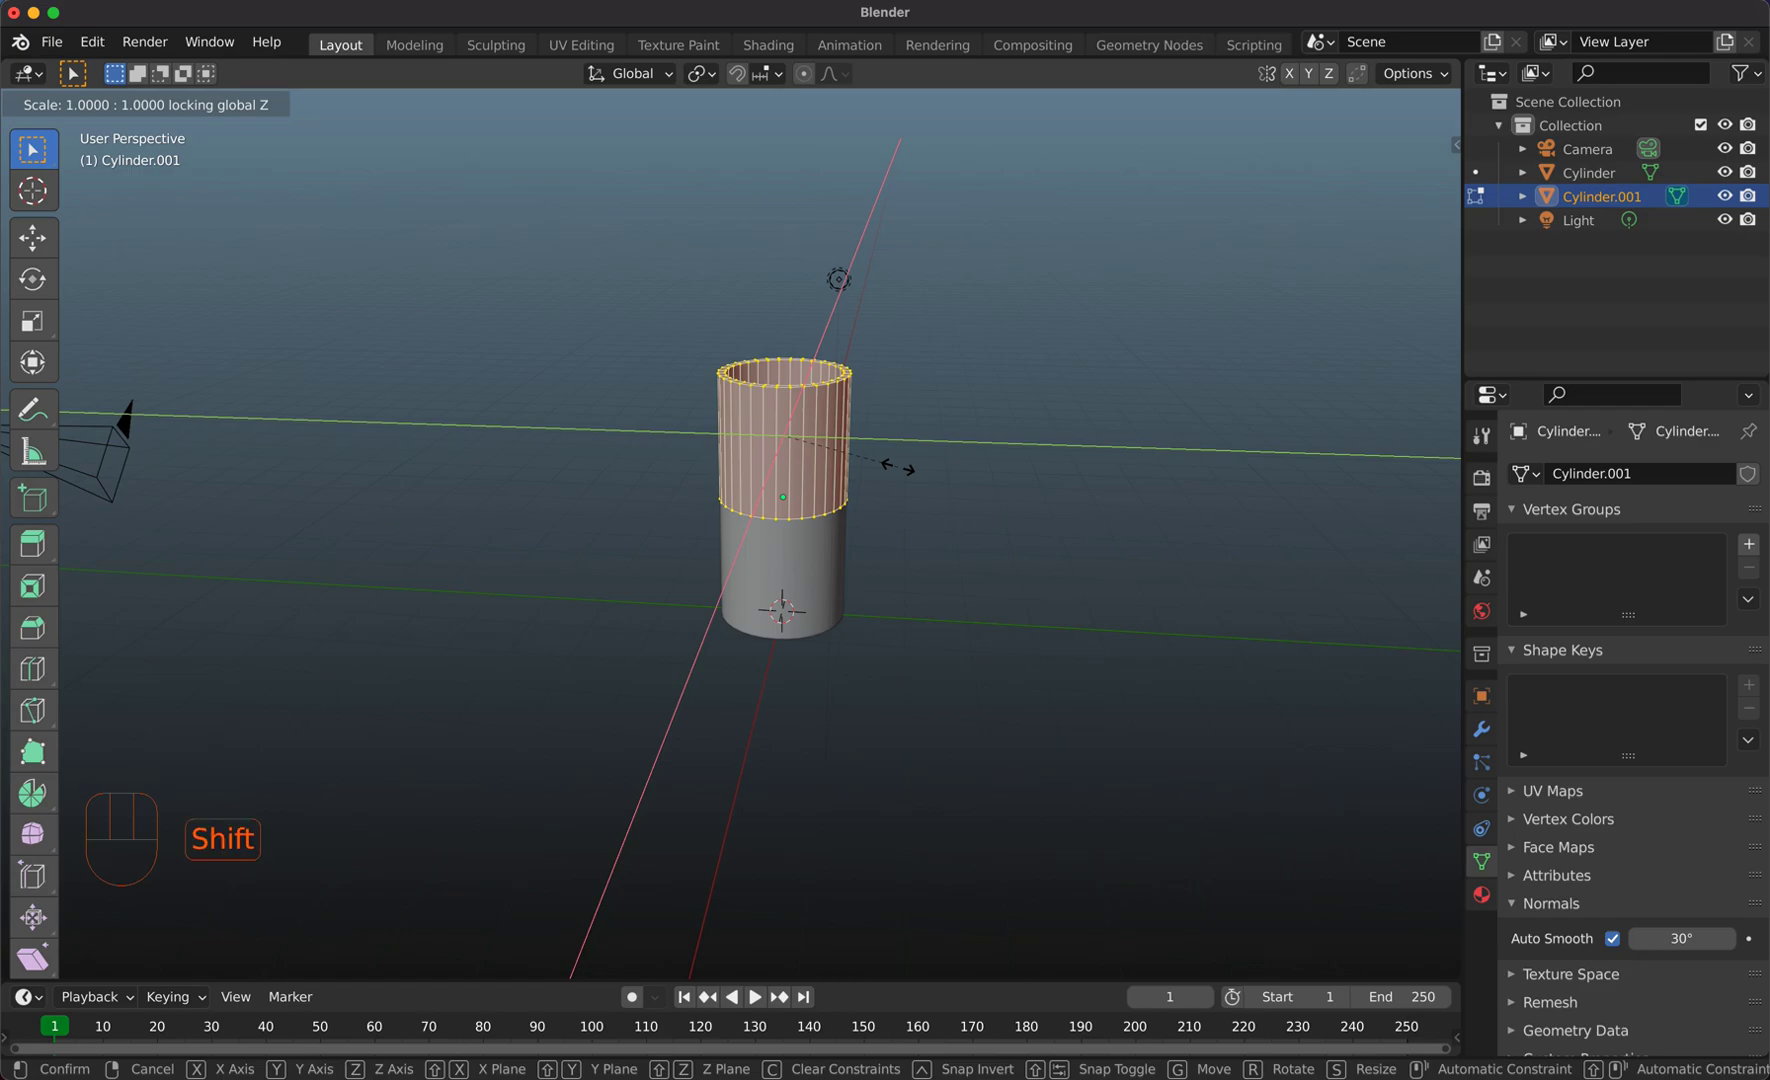
click(740, 414)
key(Tab)
scroll(742, 420, down, 3)
shift+scroll(742, 420, up, 3)
scroll(742, 420, up, 3)
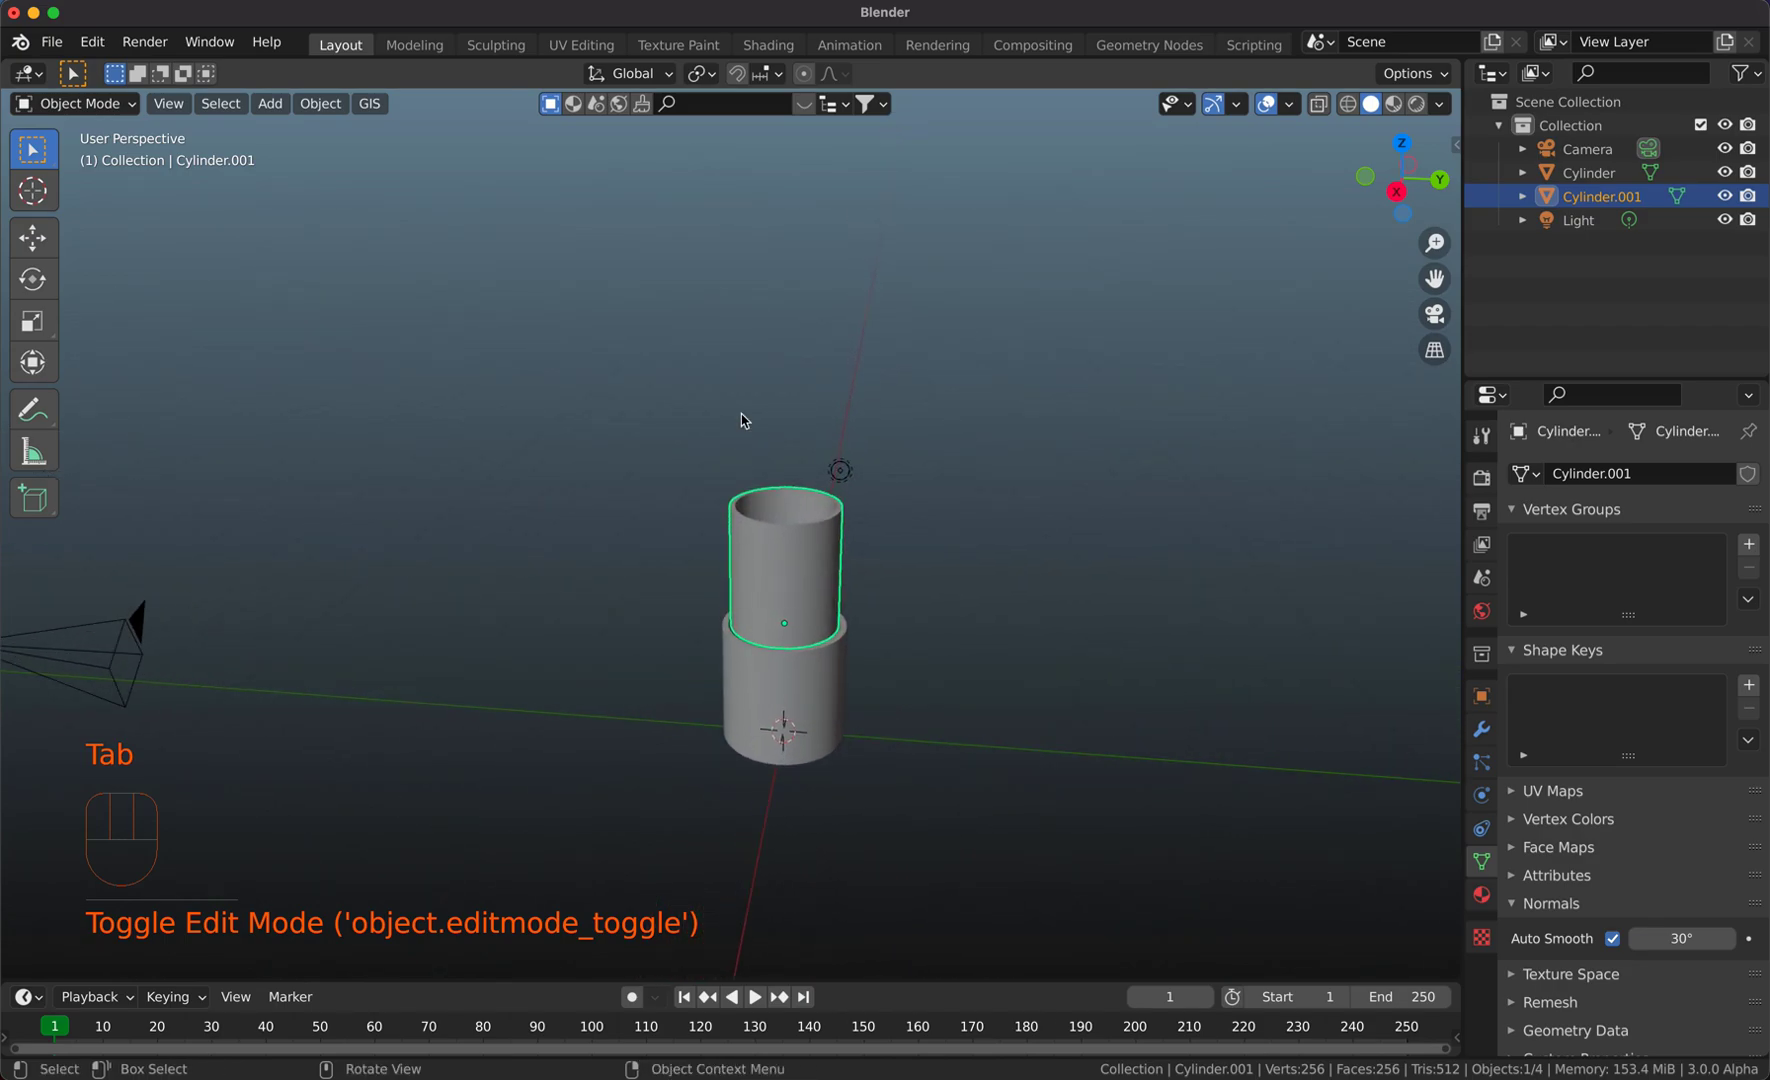
key(shift+d)
Place Cylinder.002 atop Cylinder.001 and narrow it to about 0.90 width, keeping height
key(z)
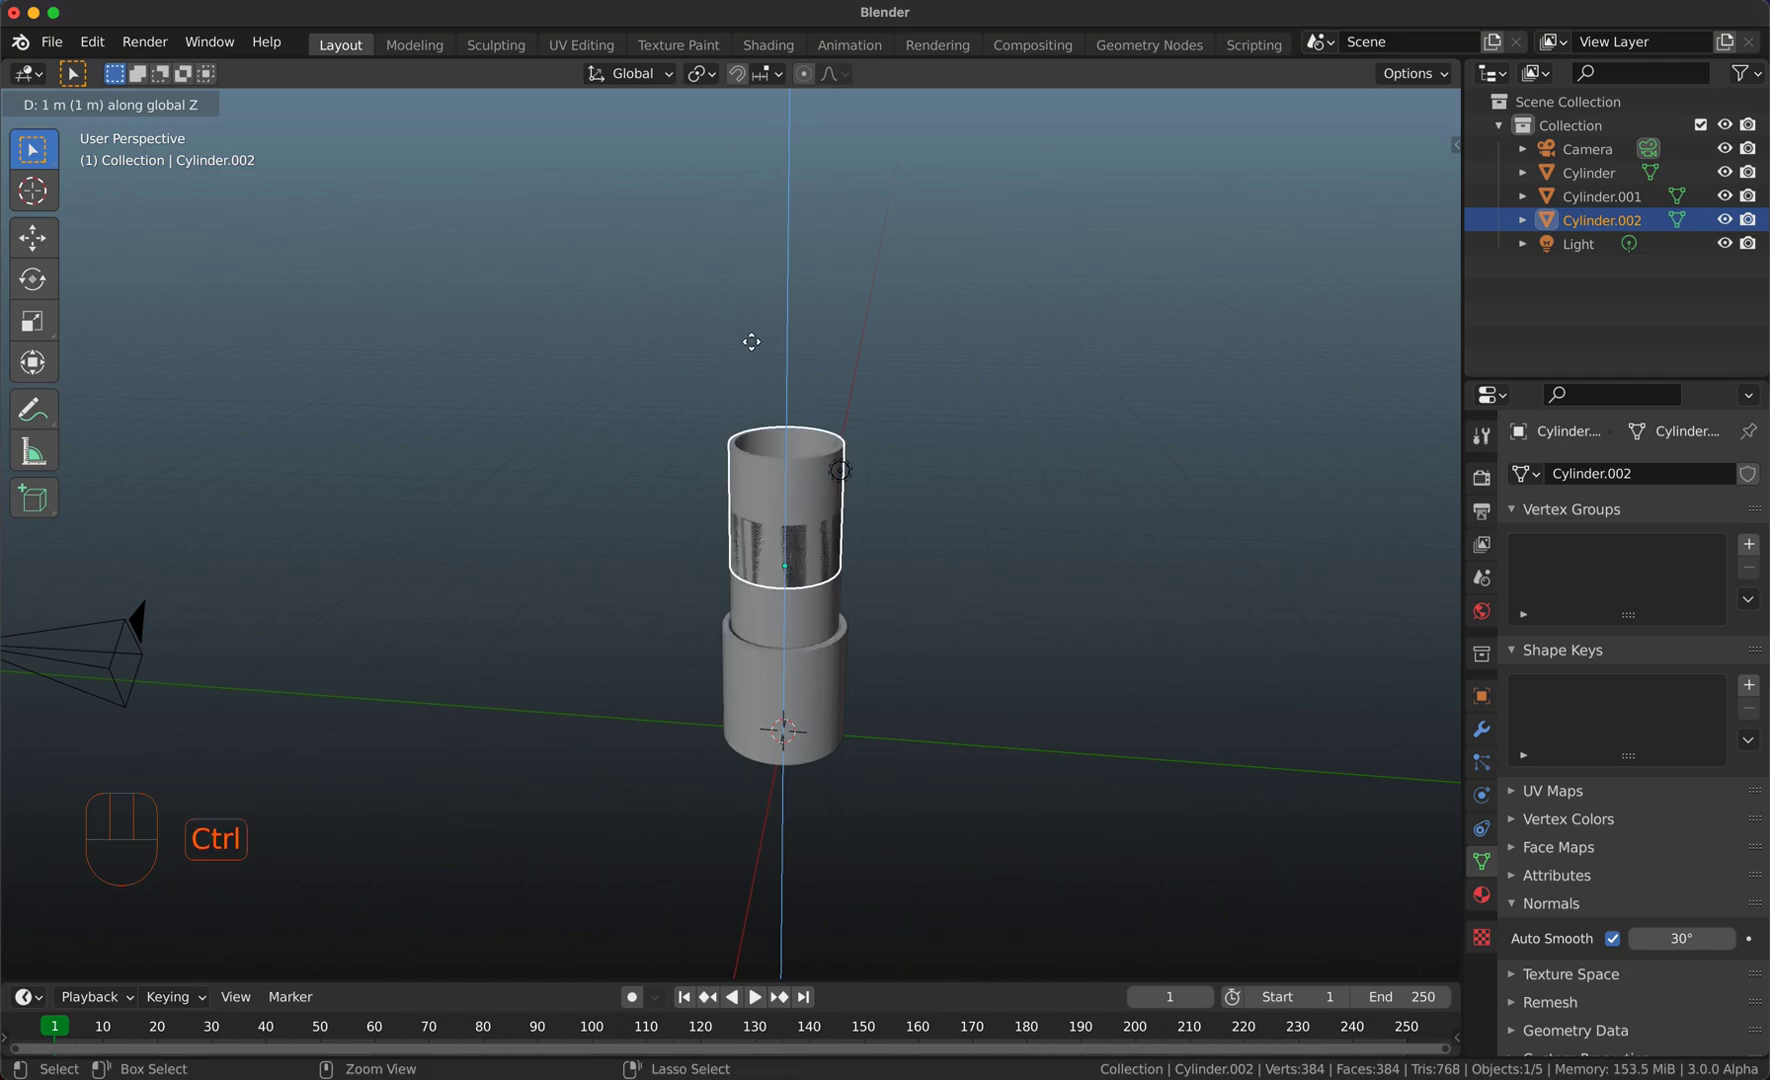
ctrl+click(761, 309)
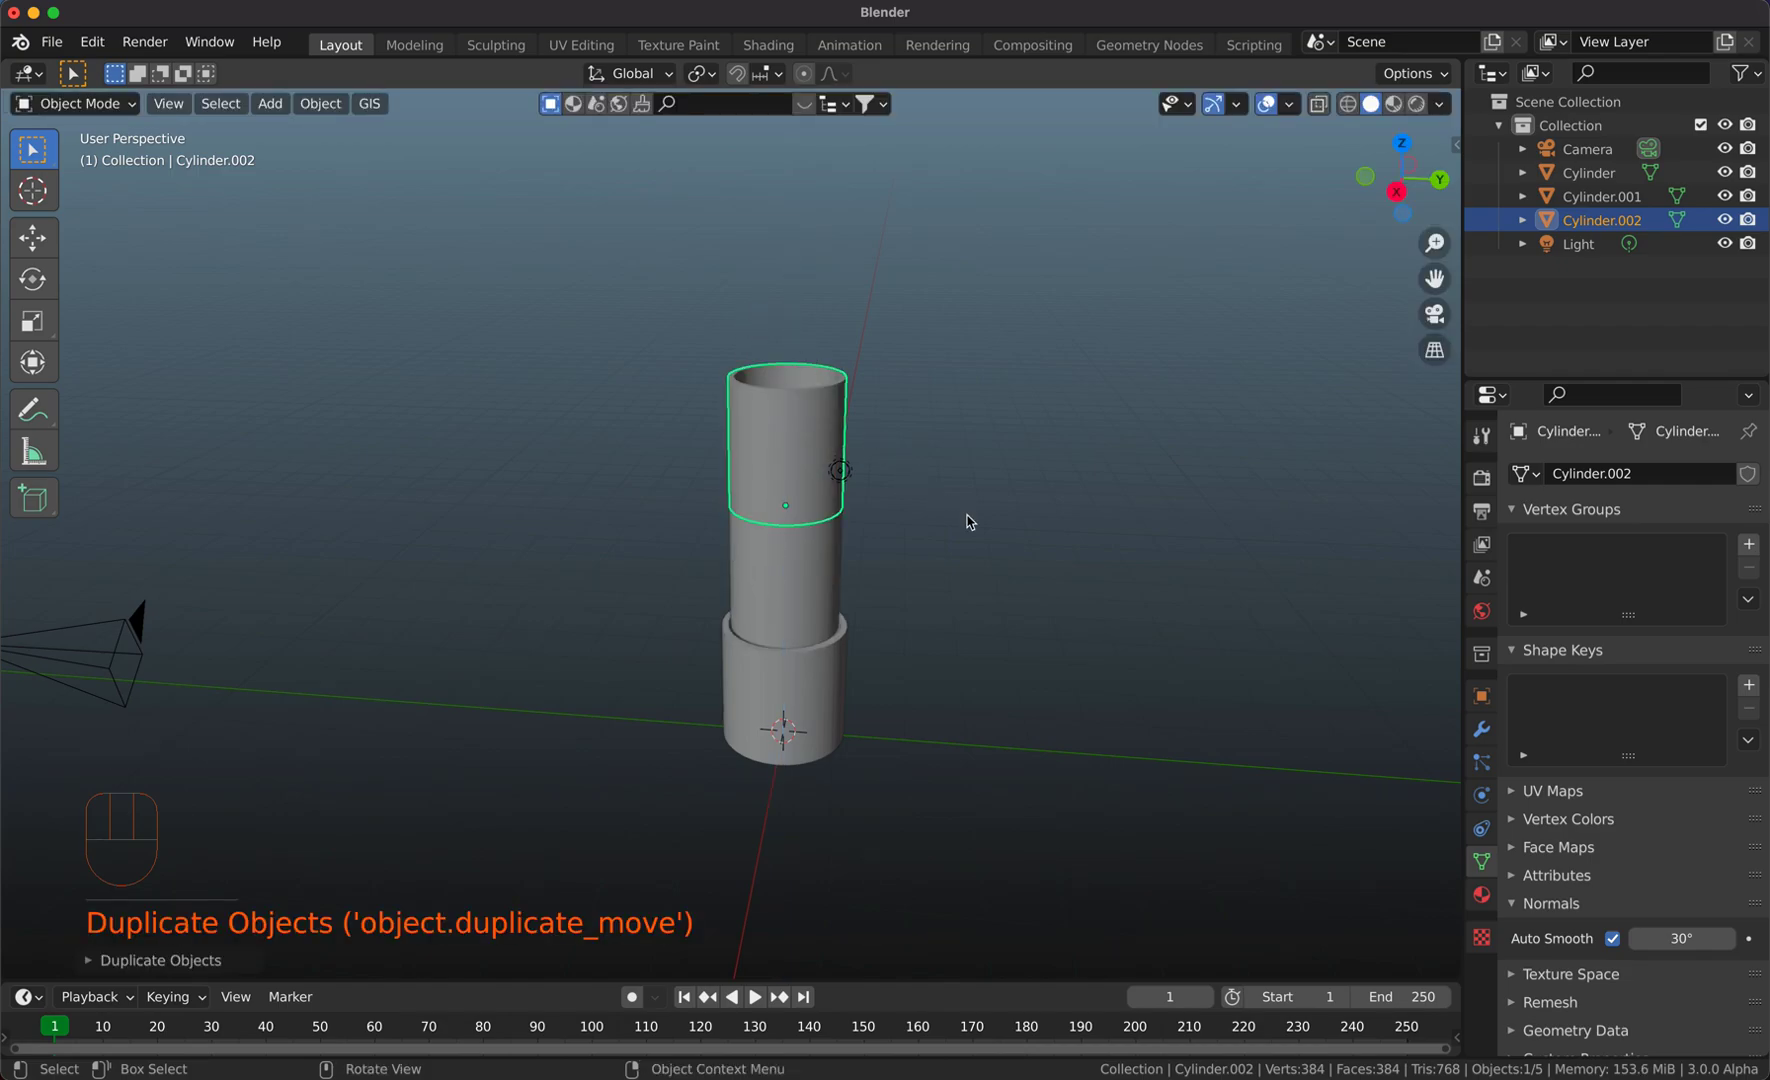
key(Tab)
key(s)
key(shift+z)
key(shift)
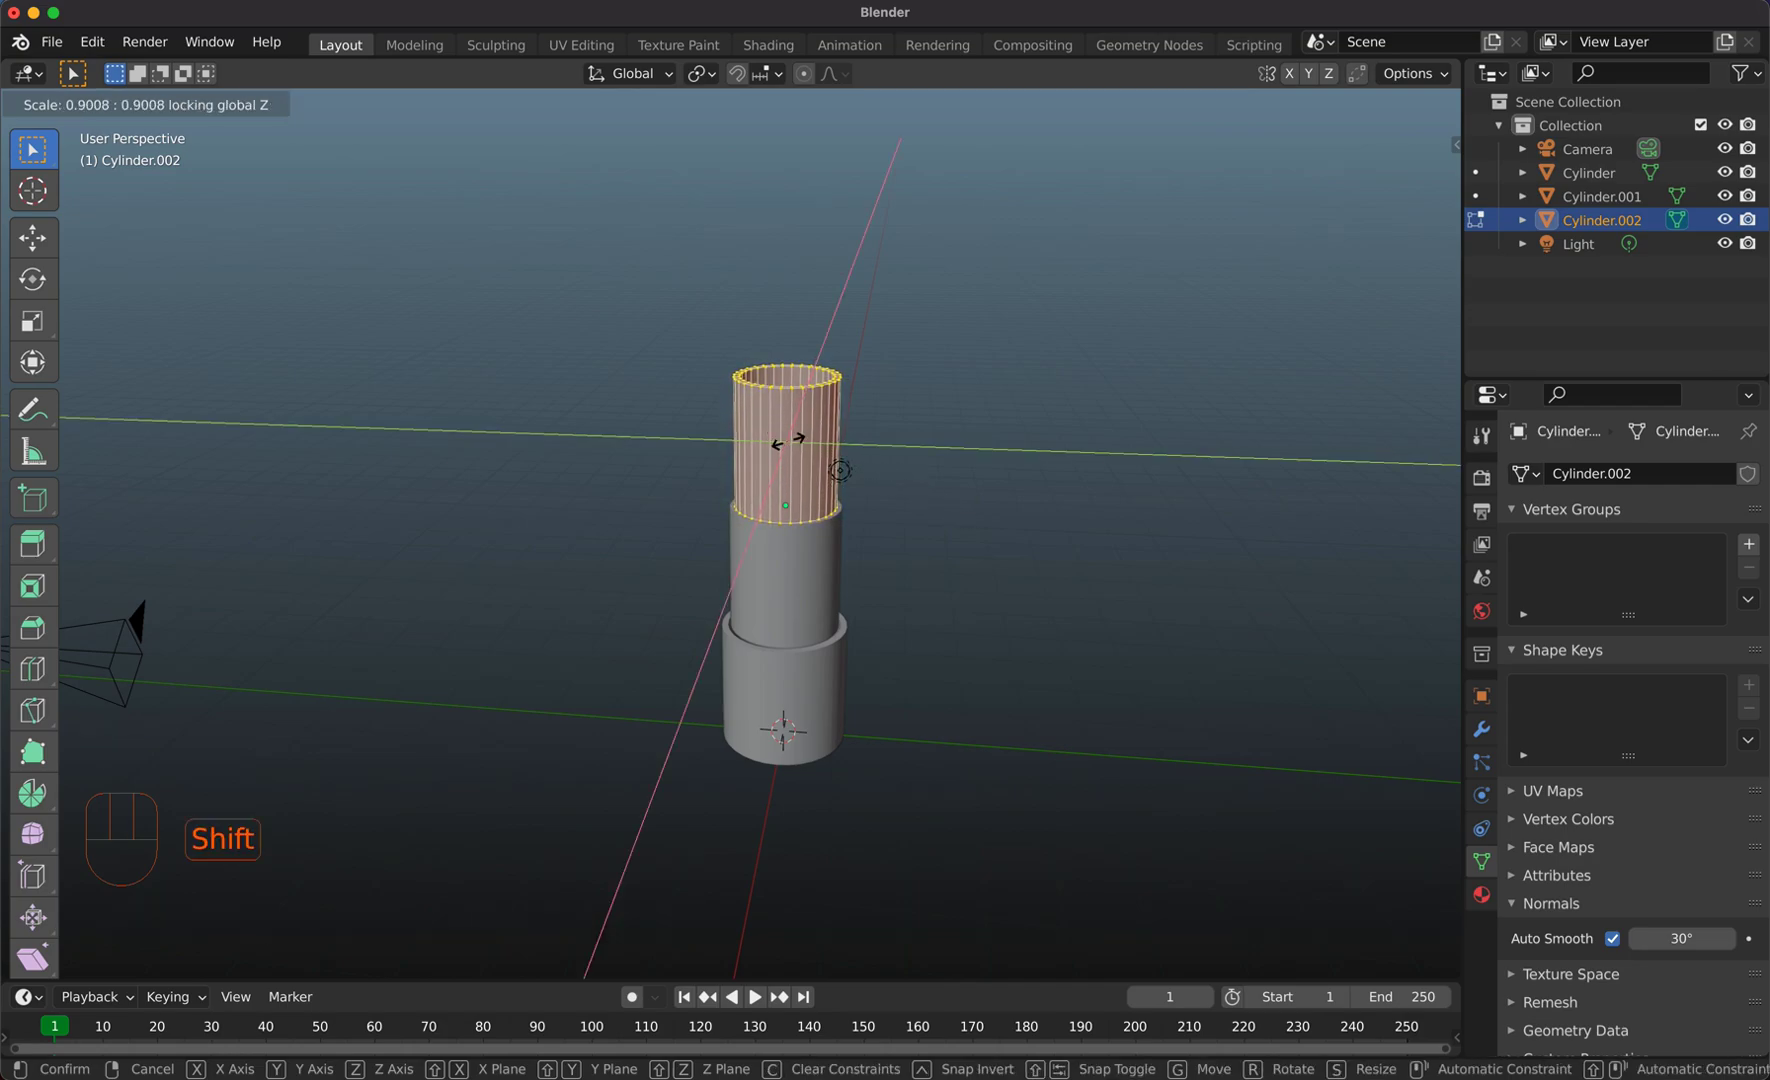
click(790, 442)
scroll(790, 442, up, 3)
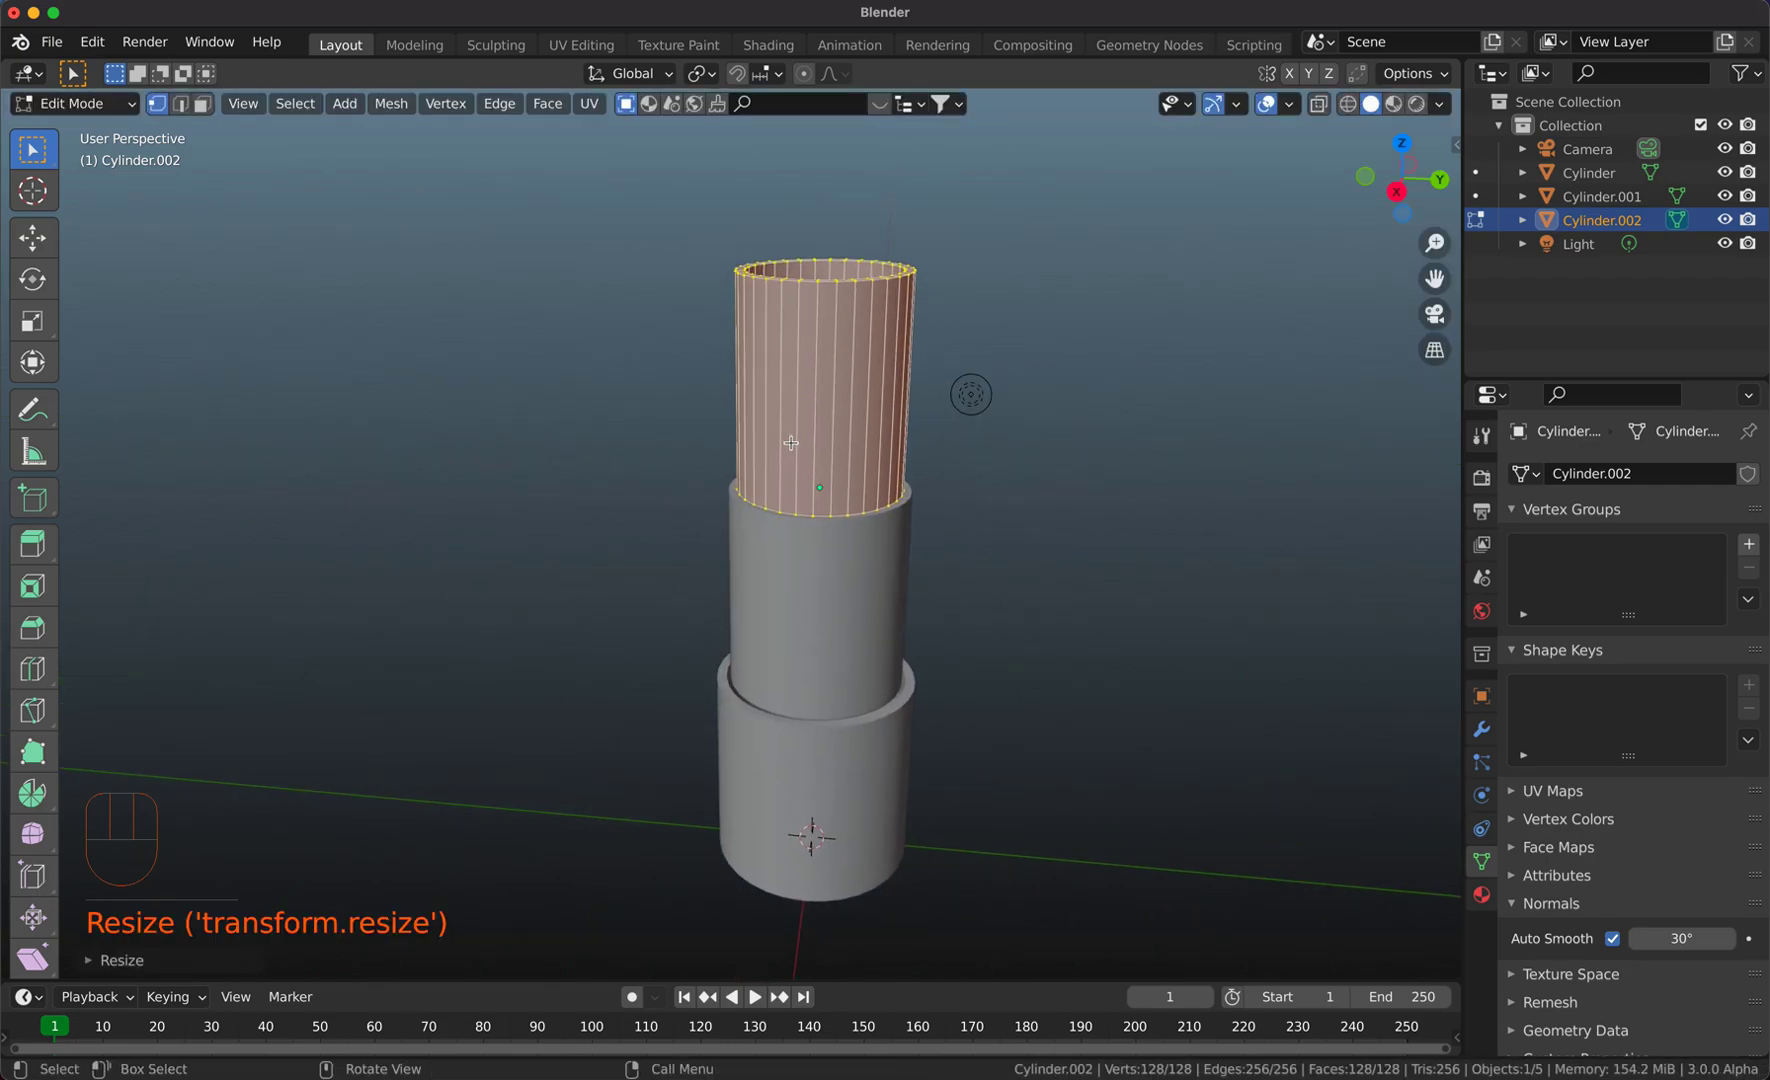
key(Tab)
scroll(805, 424, down, 4)
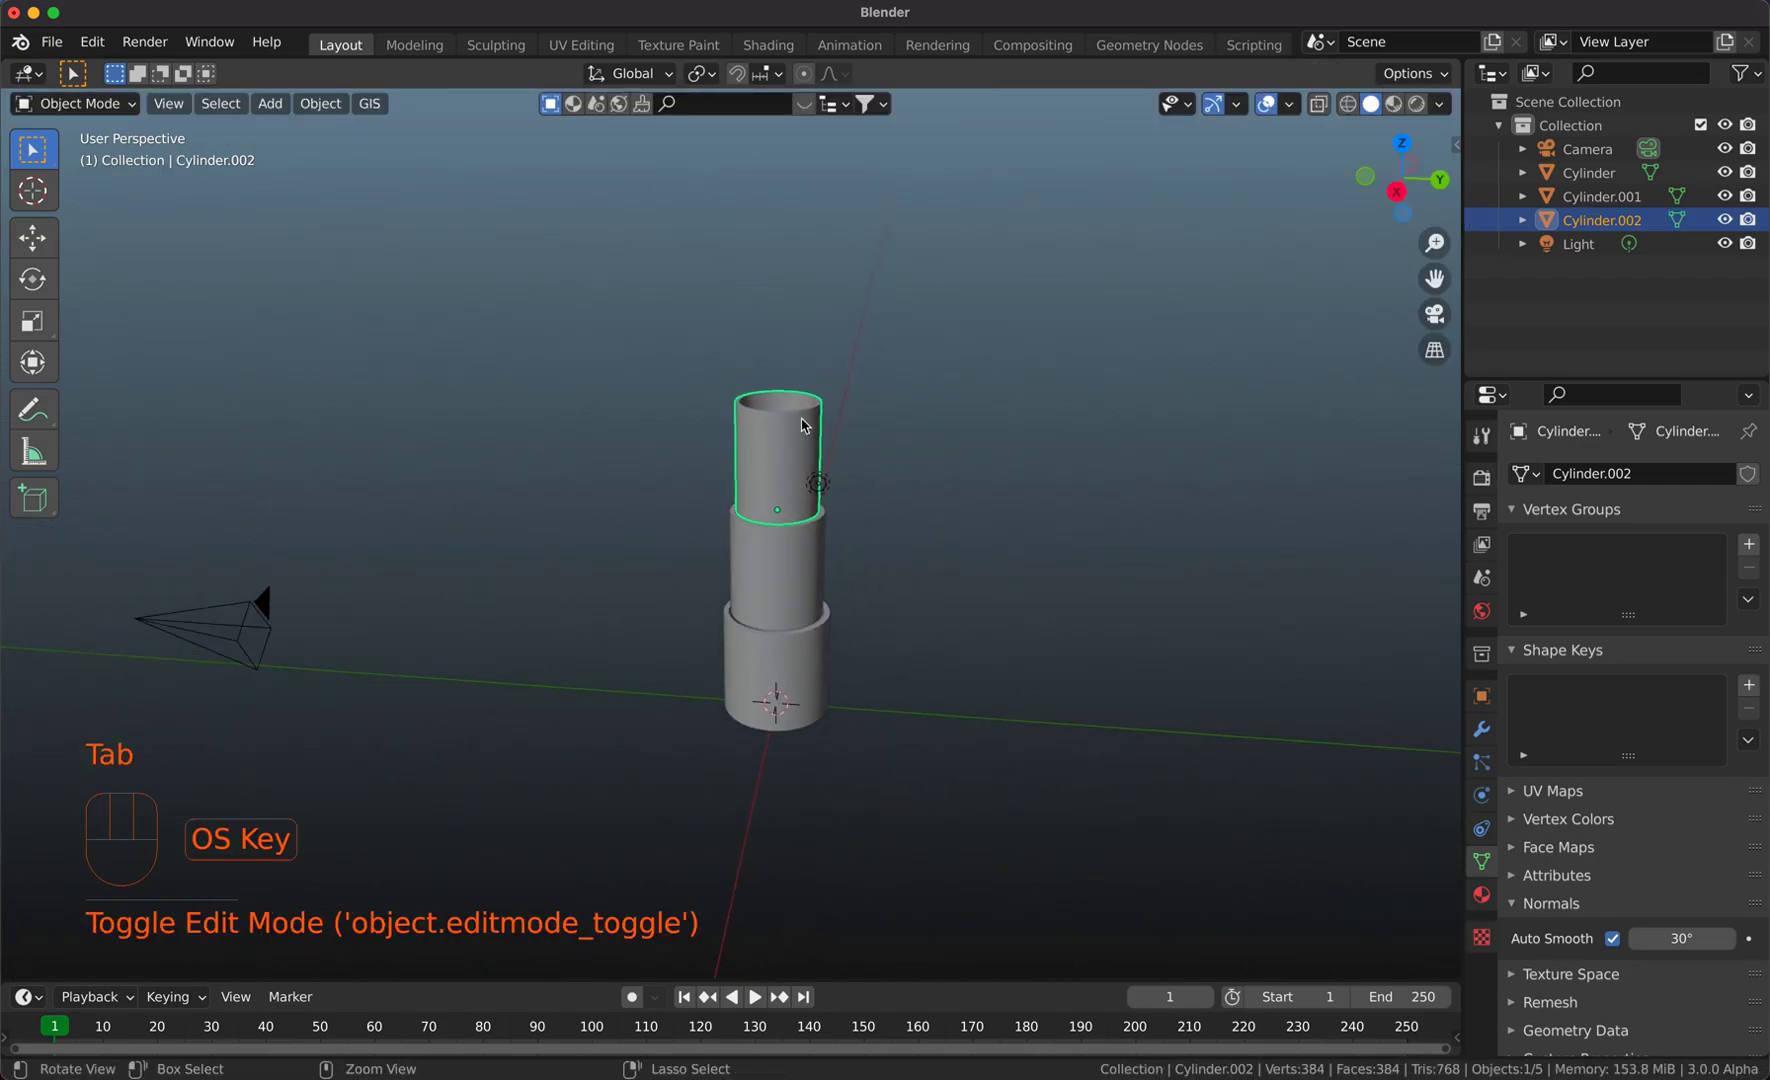
key(Tab)
key(Tab)
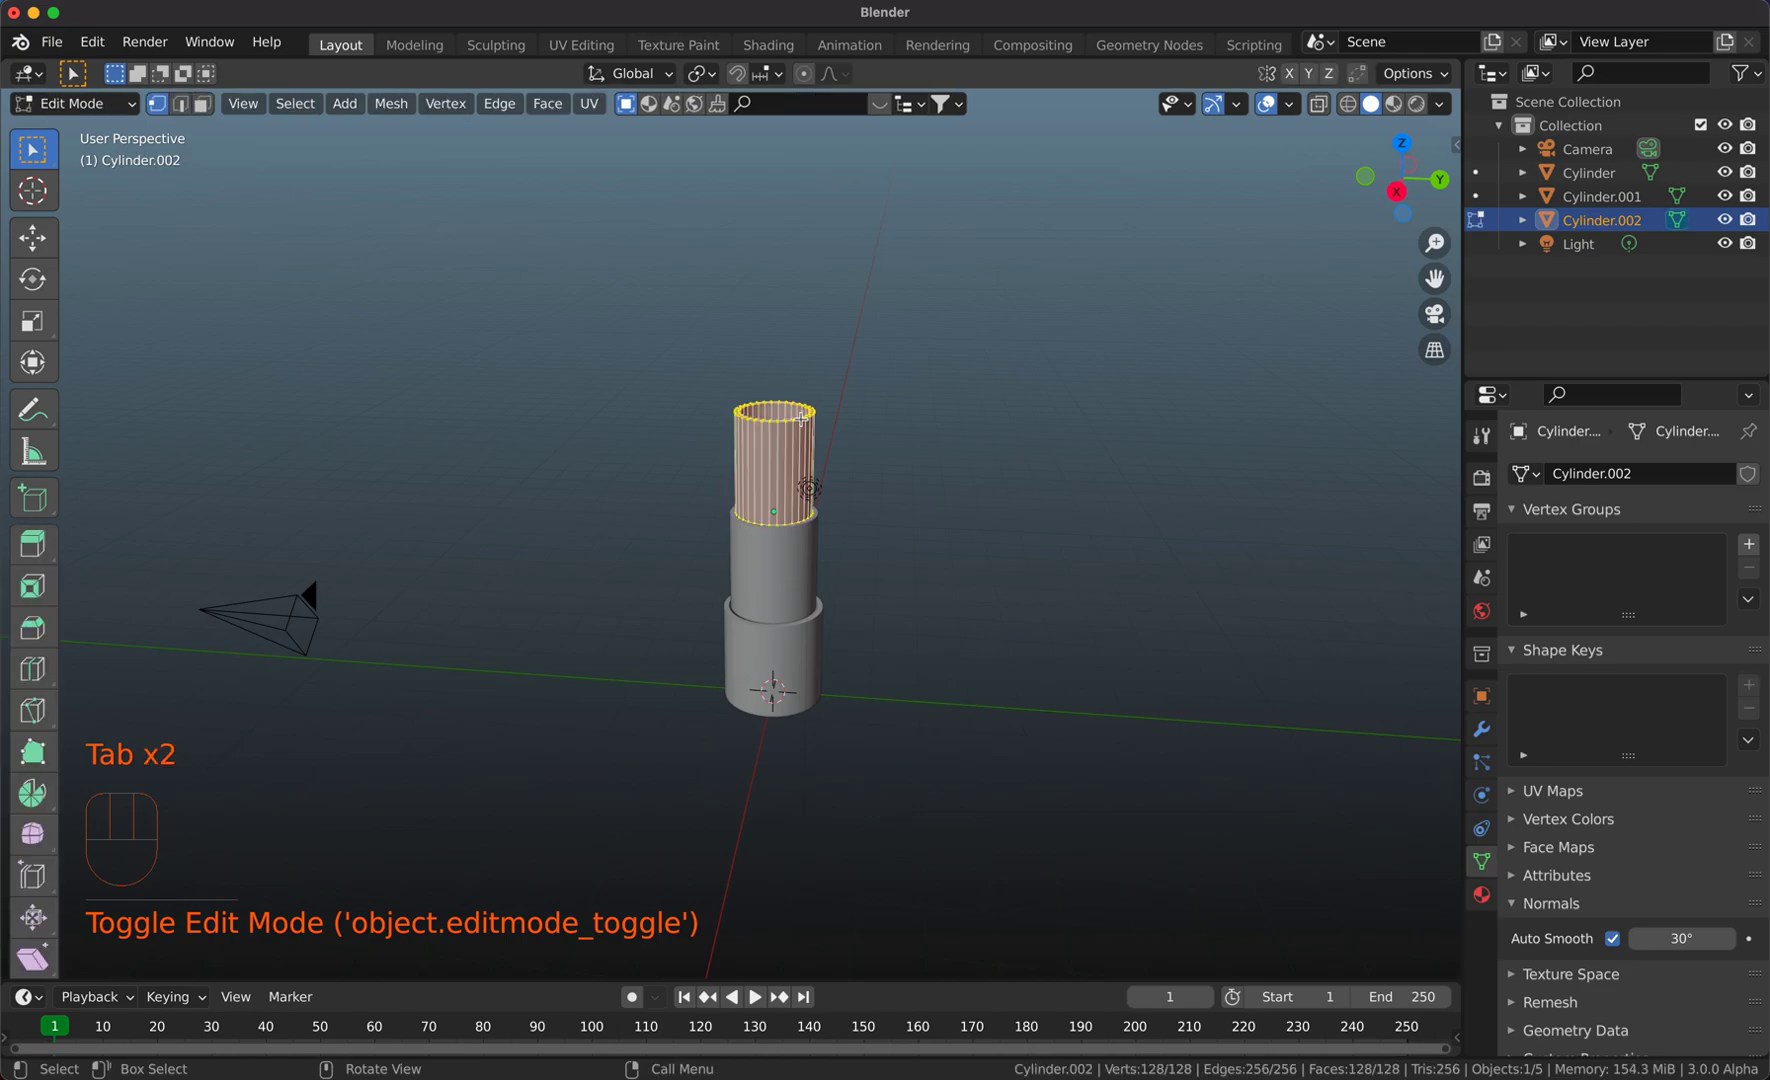
scroll(903, 573, down, 1)
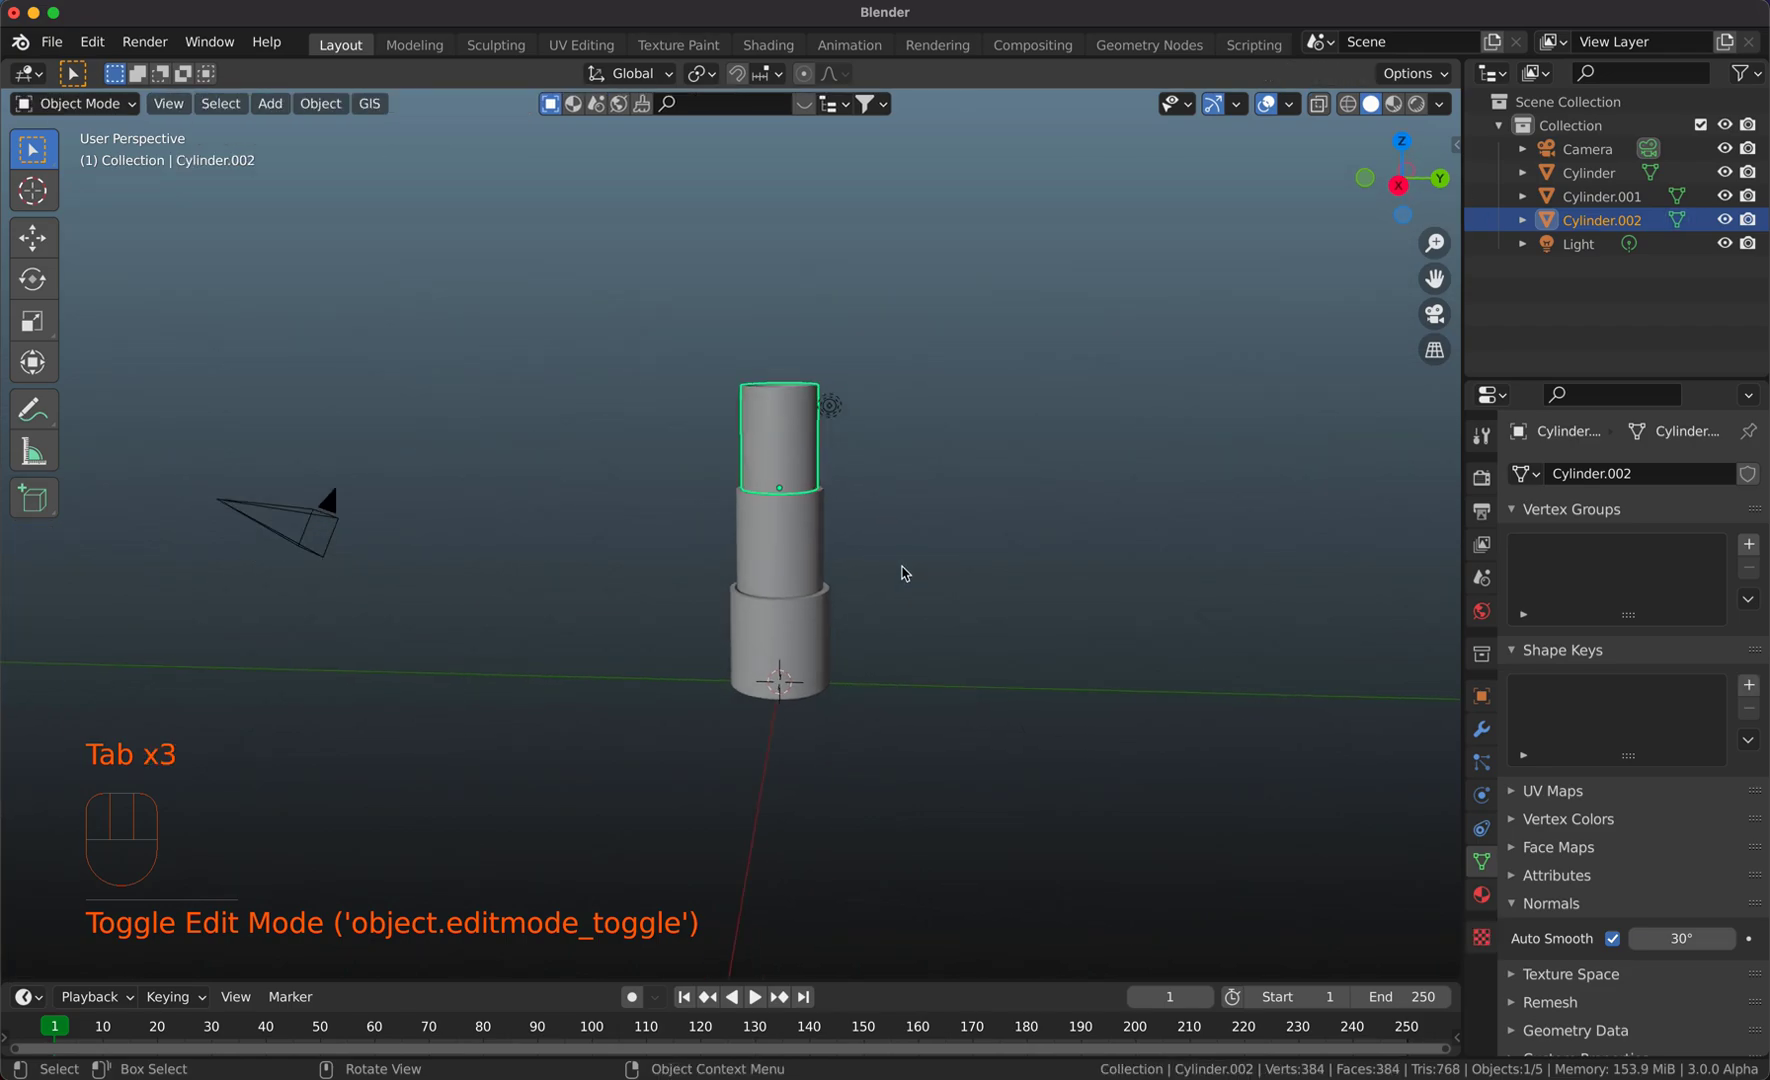
Add an armature and show its bone names and In Front in the viewport
key(shift+a)
mouse_move(903, 573)
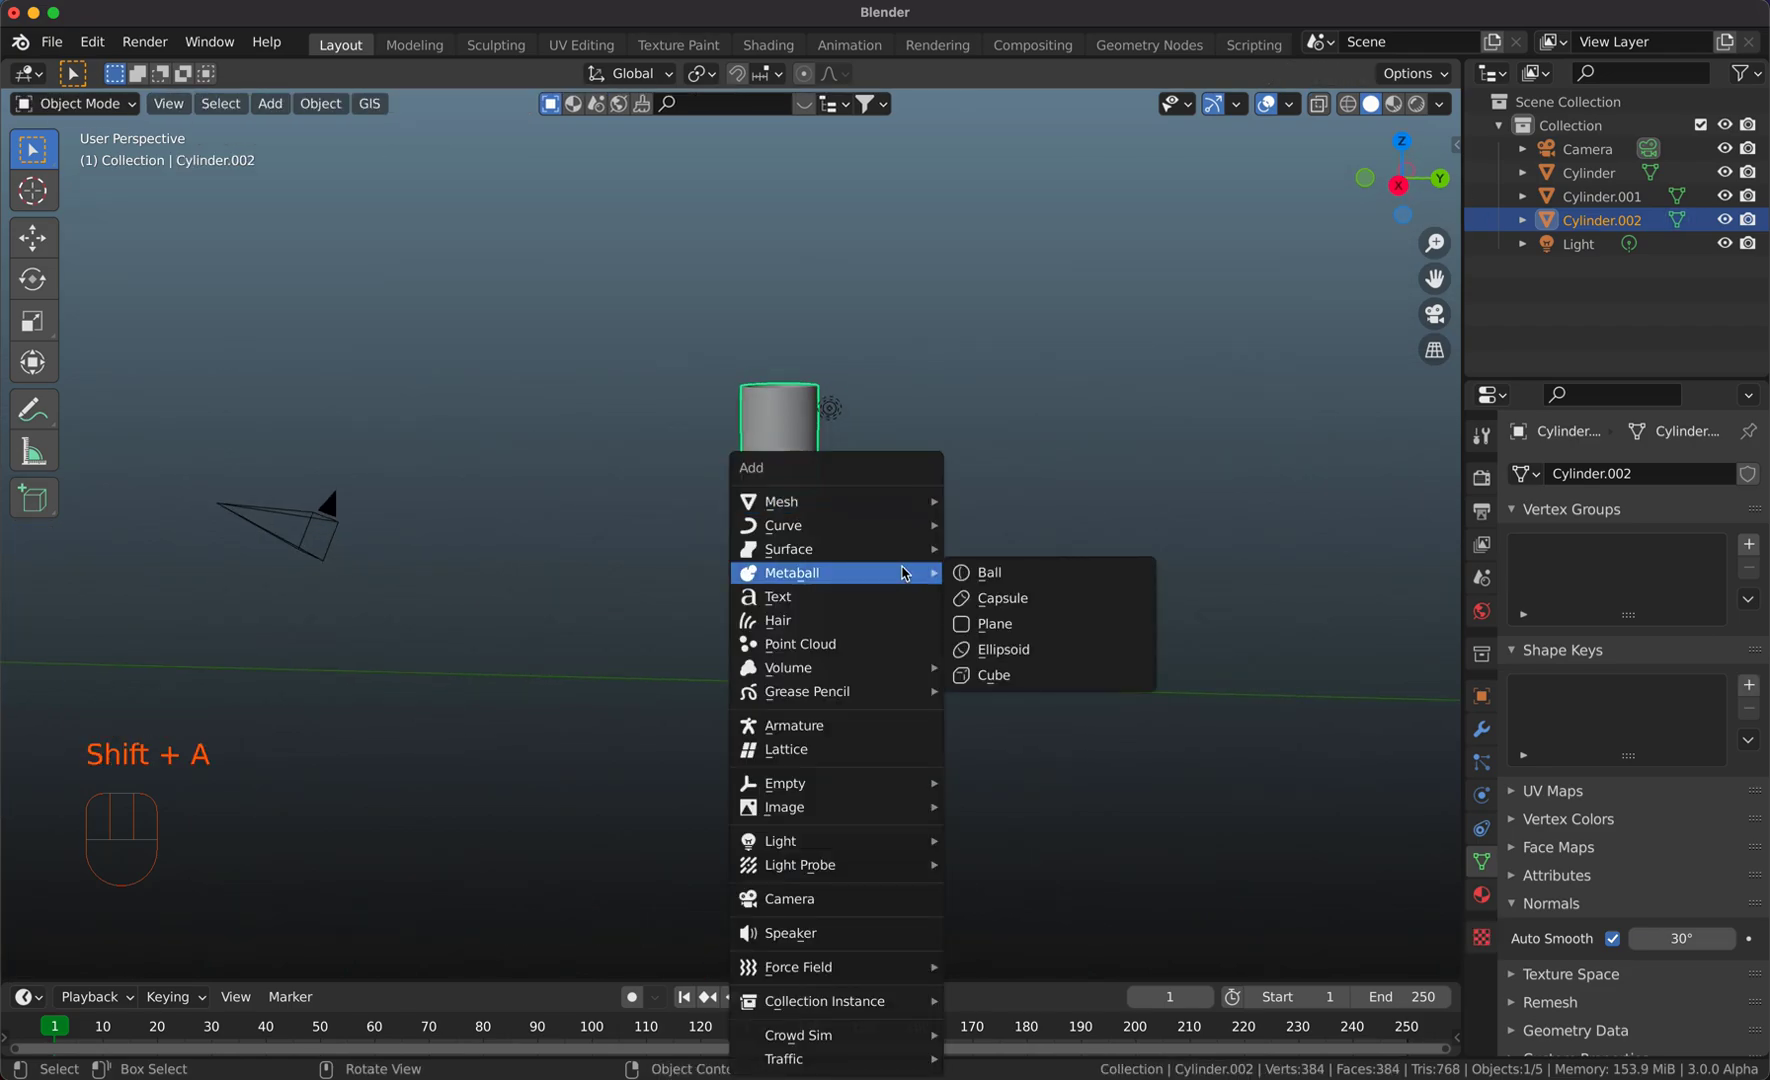
click(861, 726)
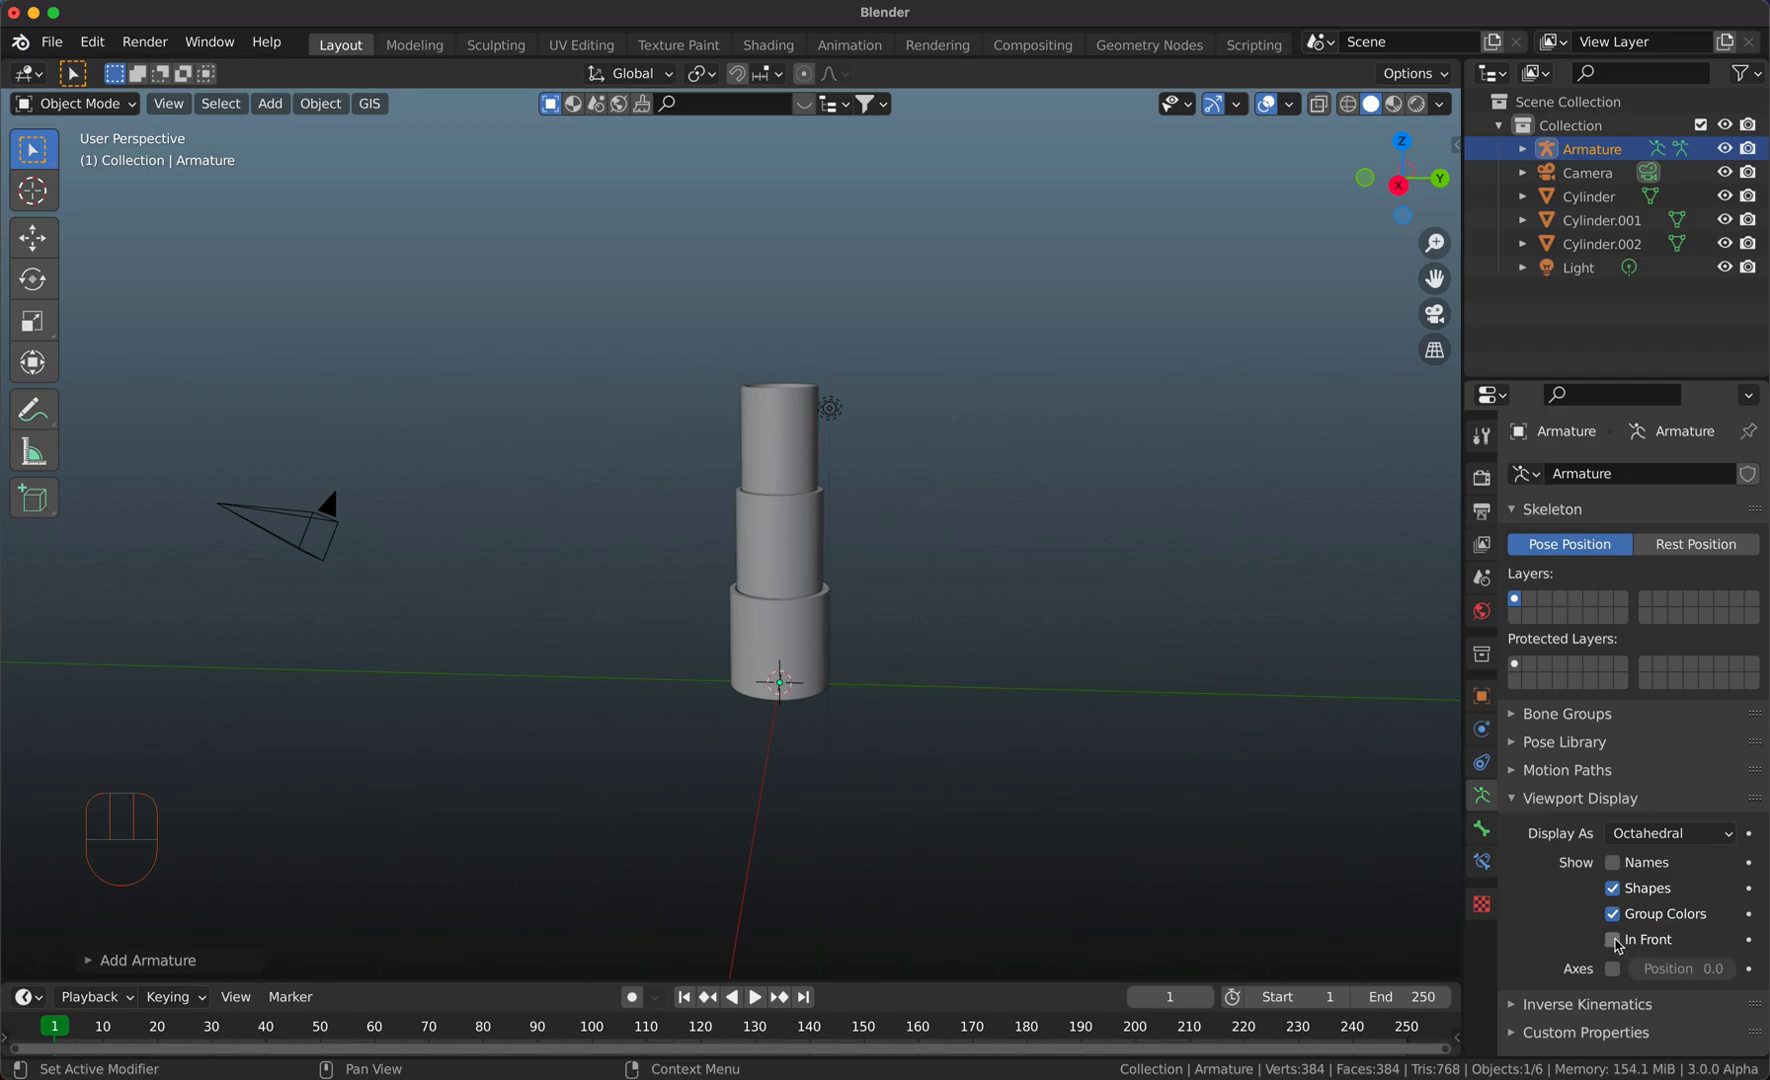
click(1612, 862)
scroll(910, 665, down, 1)
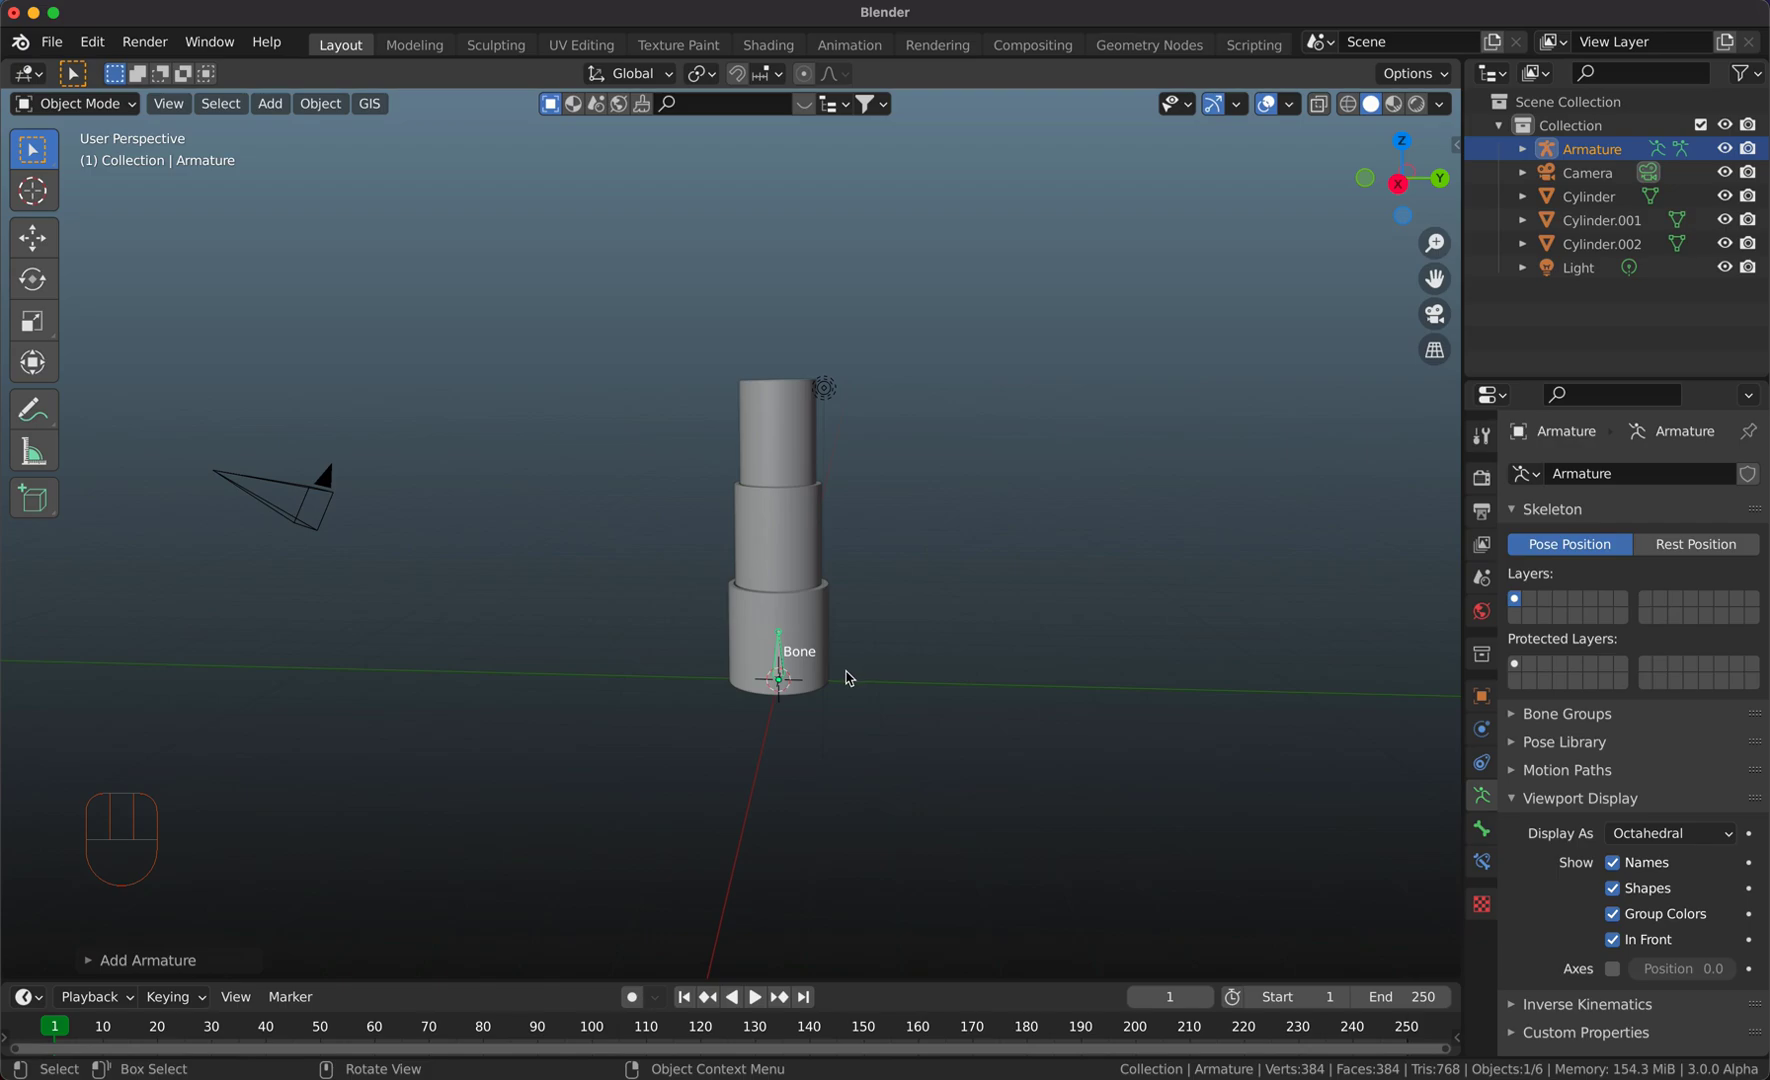
Rotate the armature 90° about X with rx90 and shift it along Y
text(rx90)
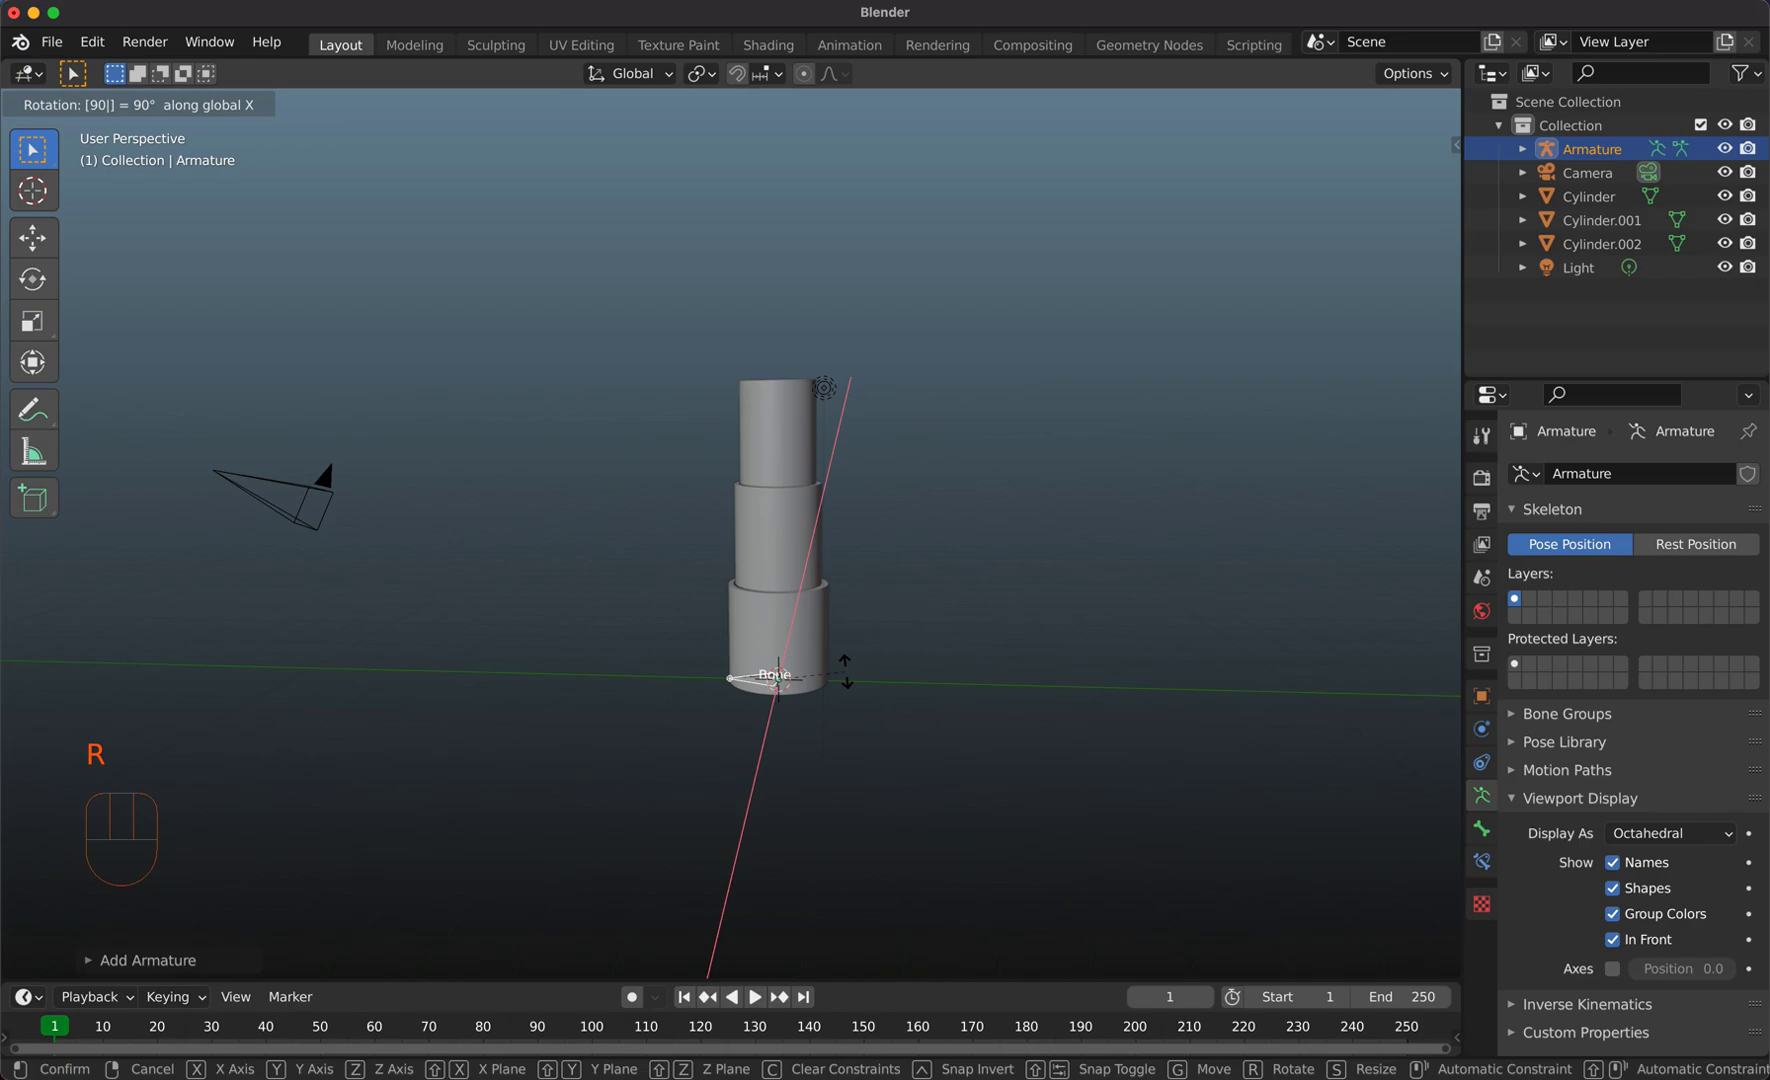
key(Return)
key(g)
key(y)
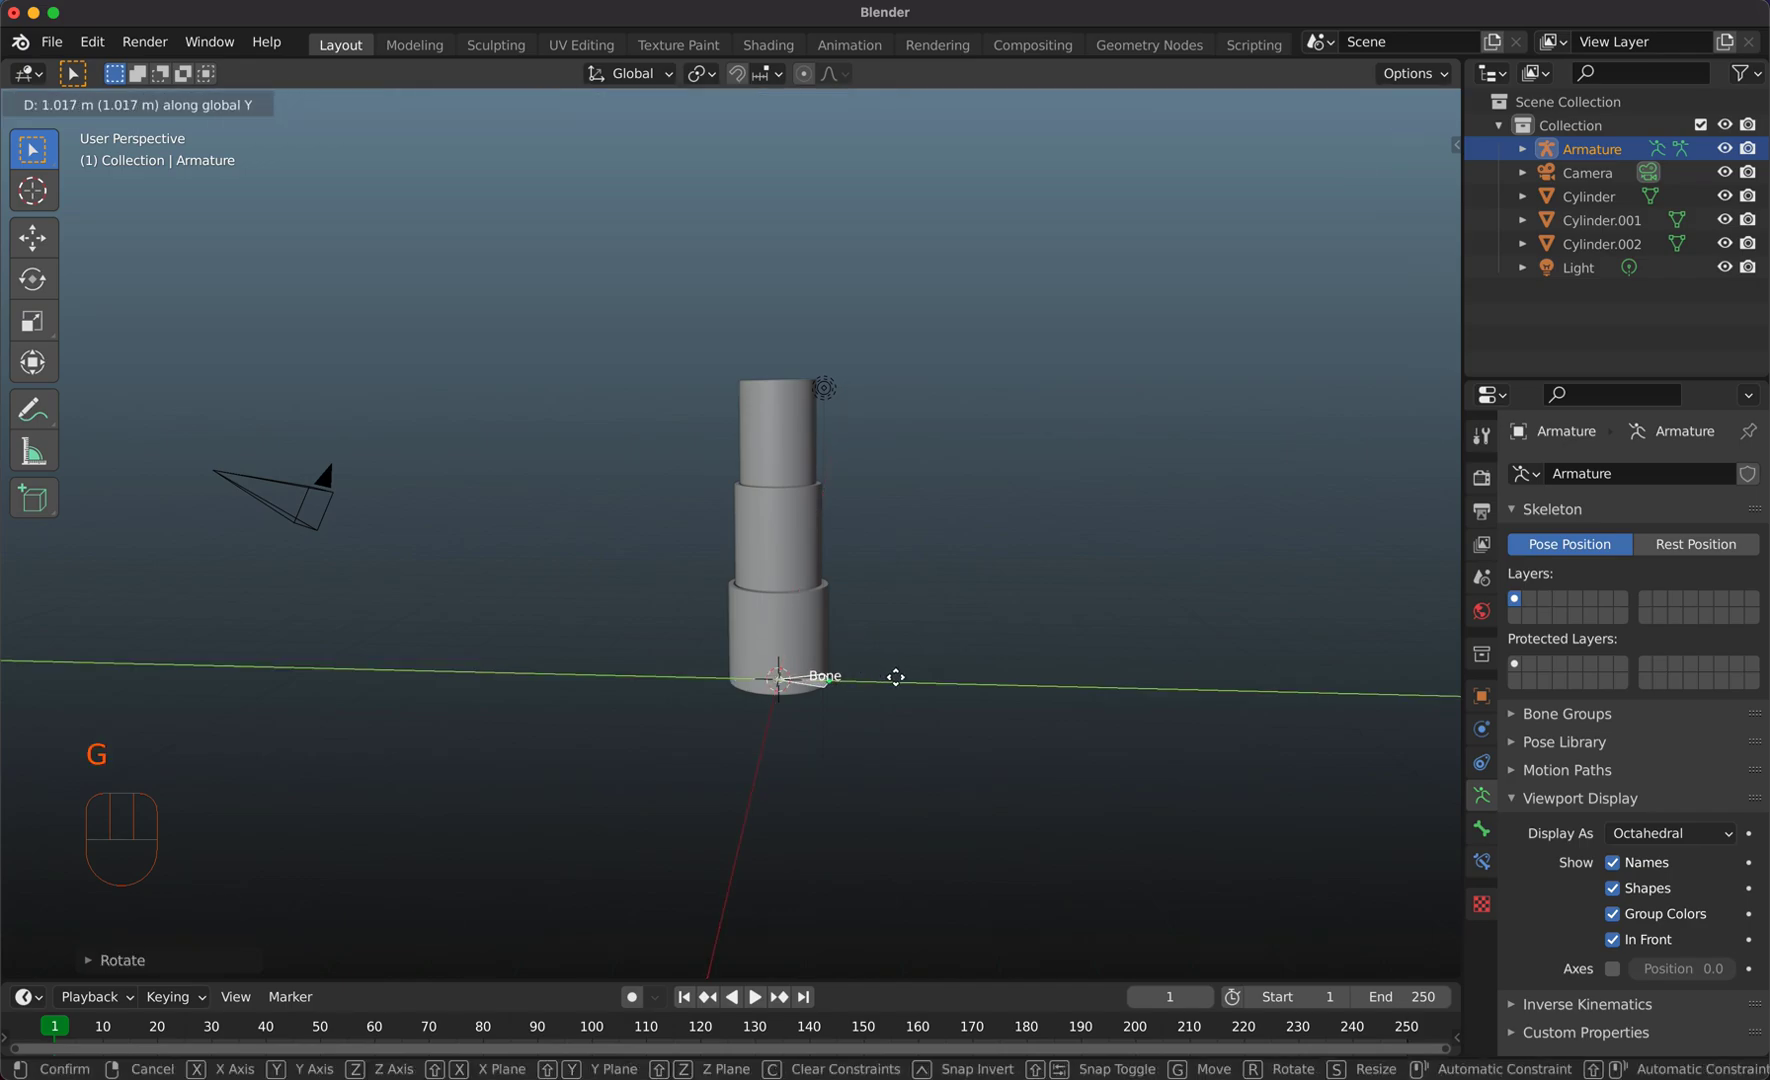
click(895, 677)
scroll(893, 677, left, 2)
key(Tab)
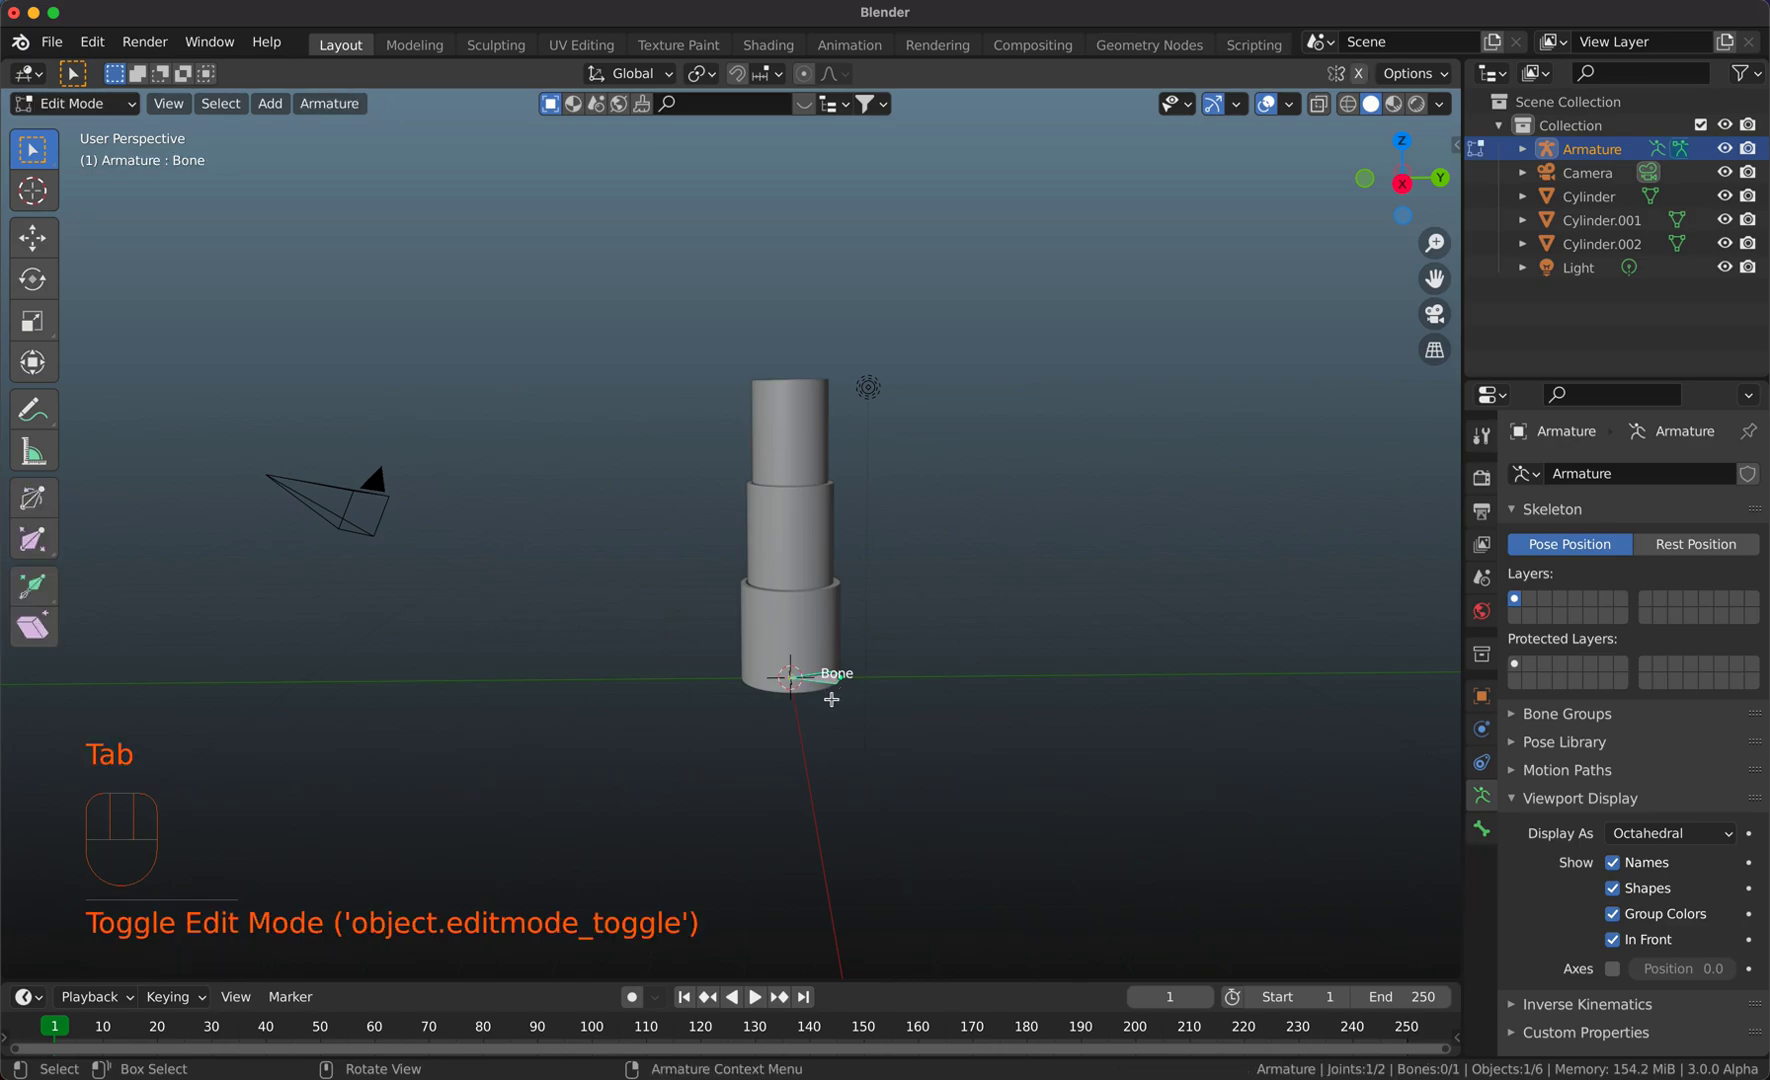
Extrude Bone.001 to the top of the base cylinder and nudge its tip up
key(e)
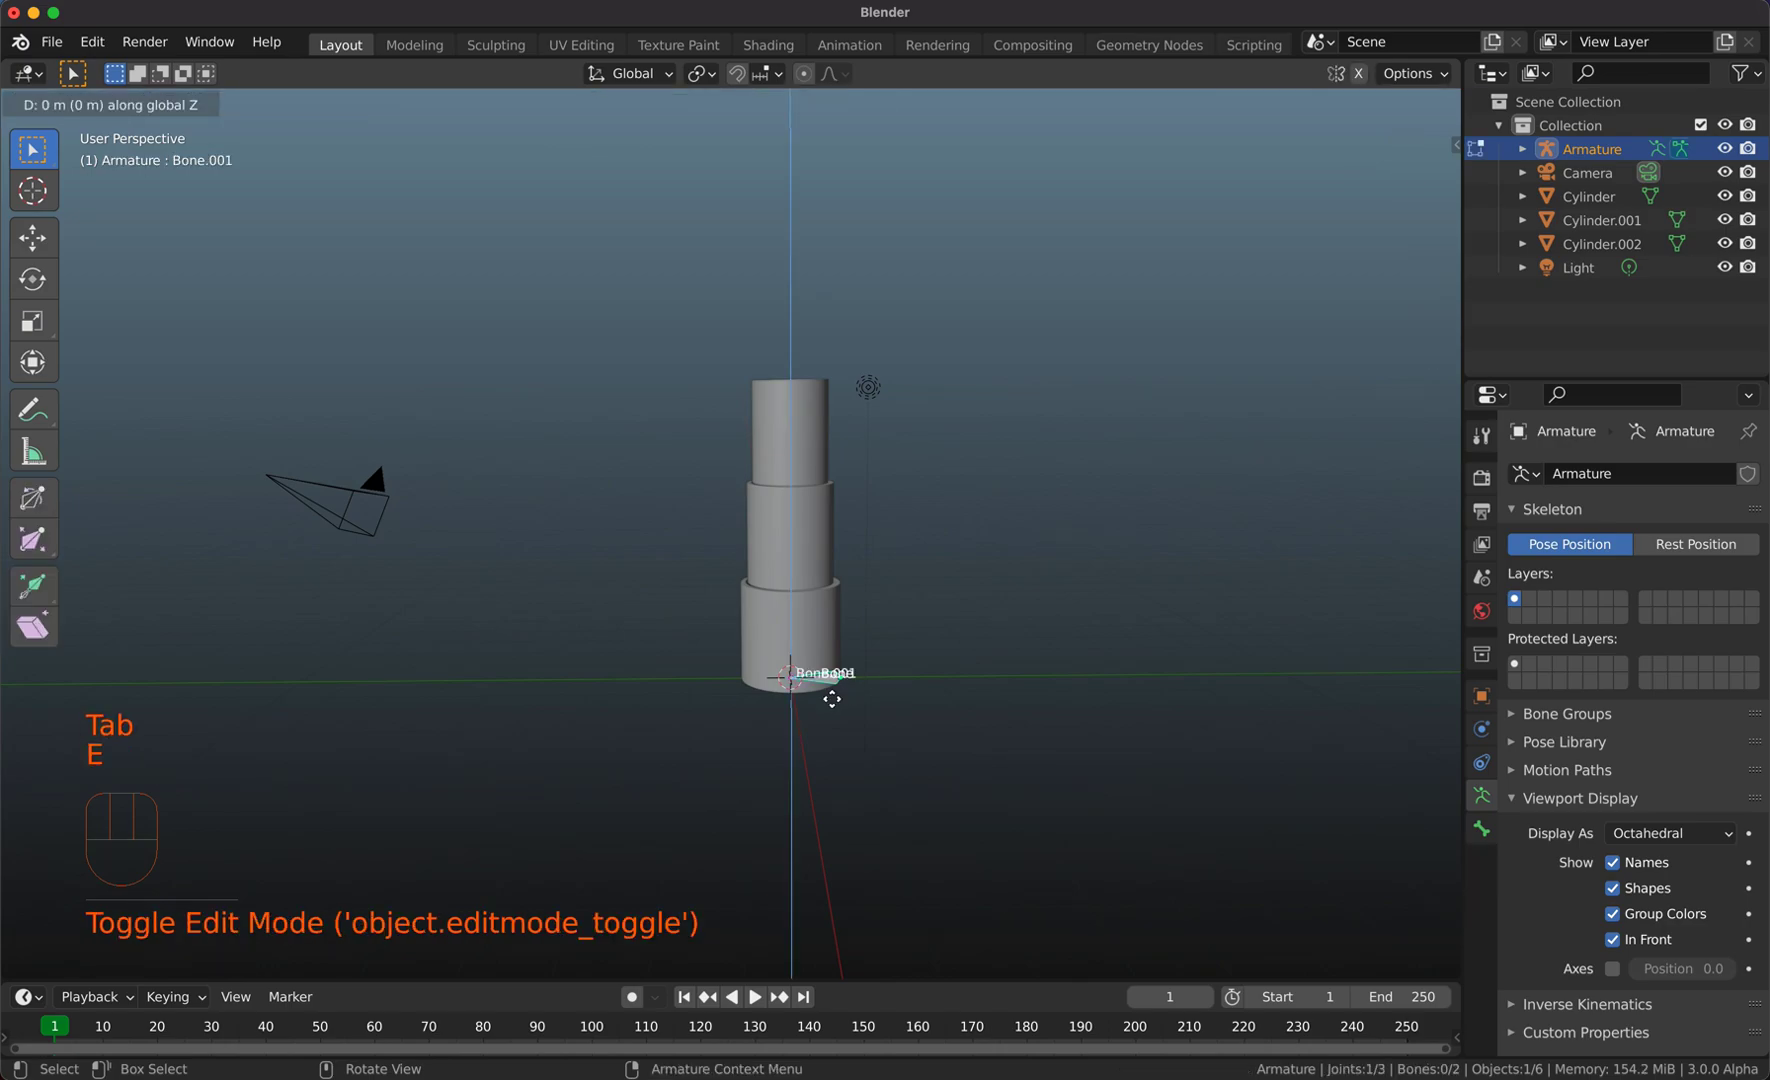
key(ctrl)
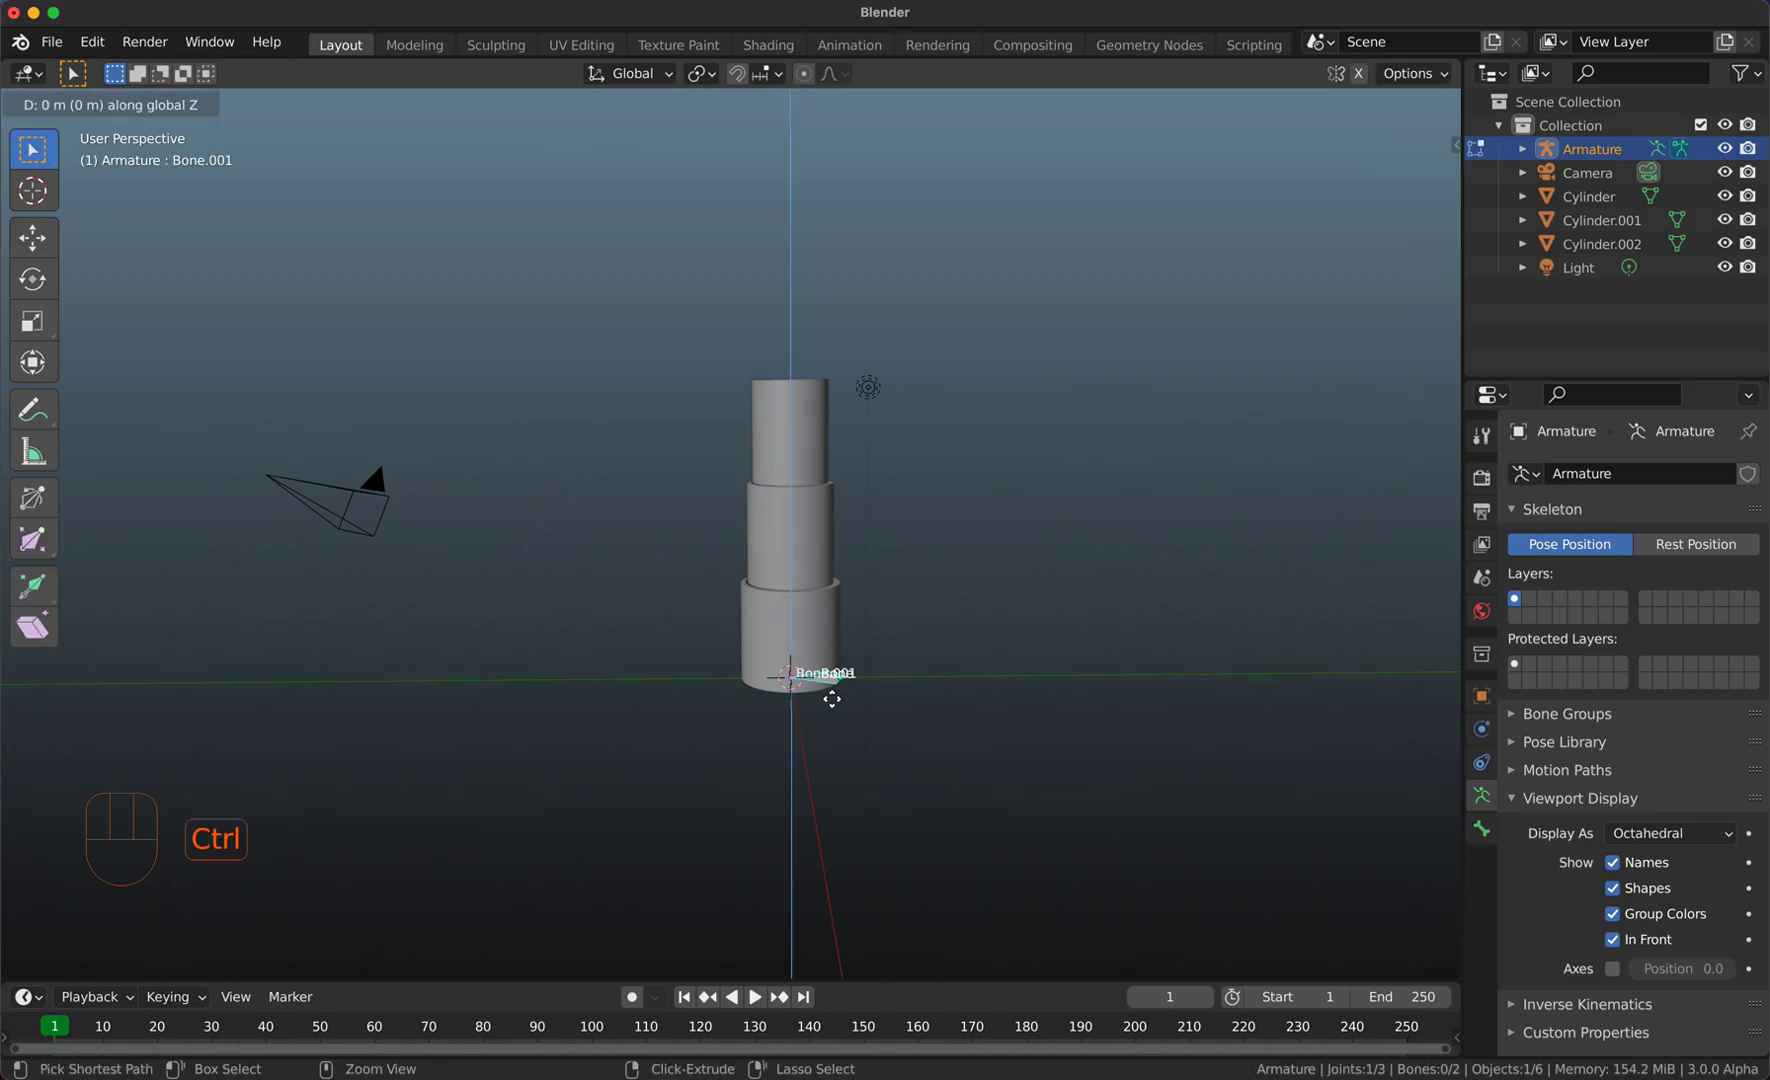
click(816, 610)
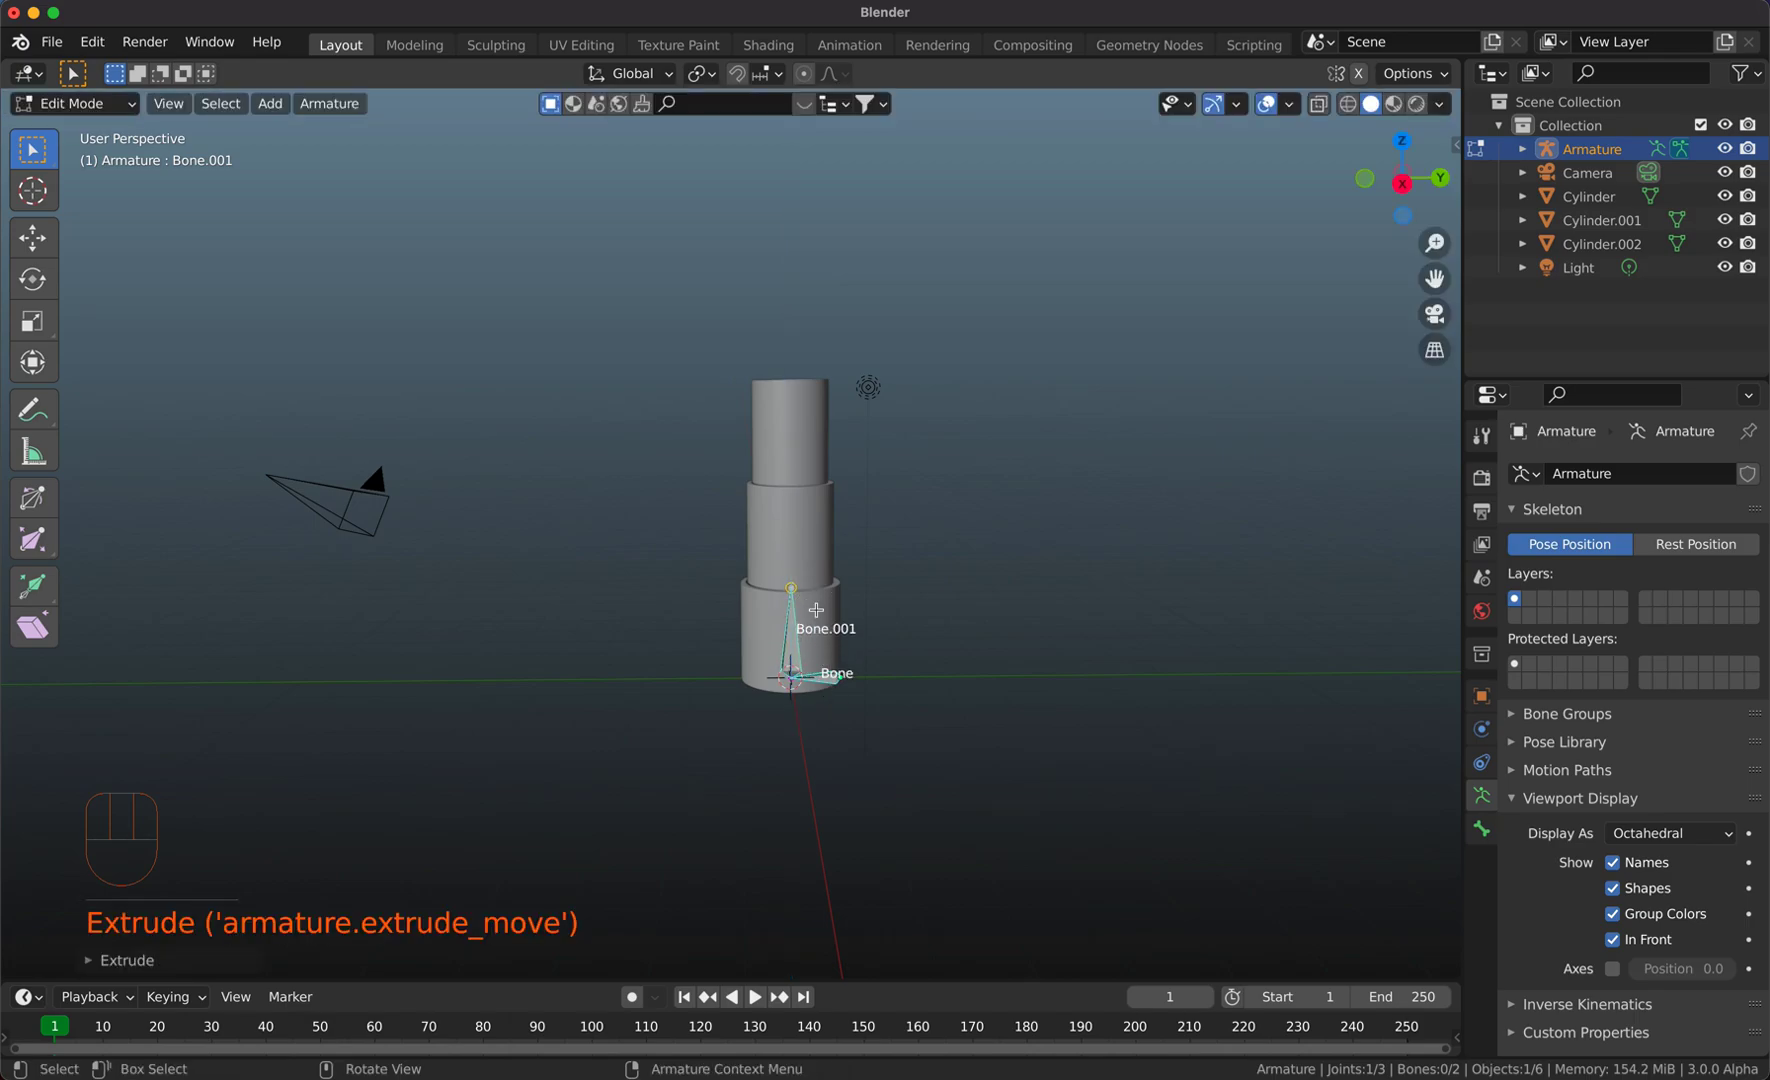
key(ctrl+KP_3)
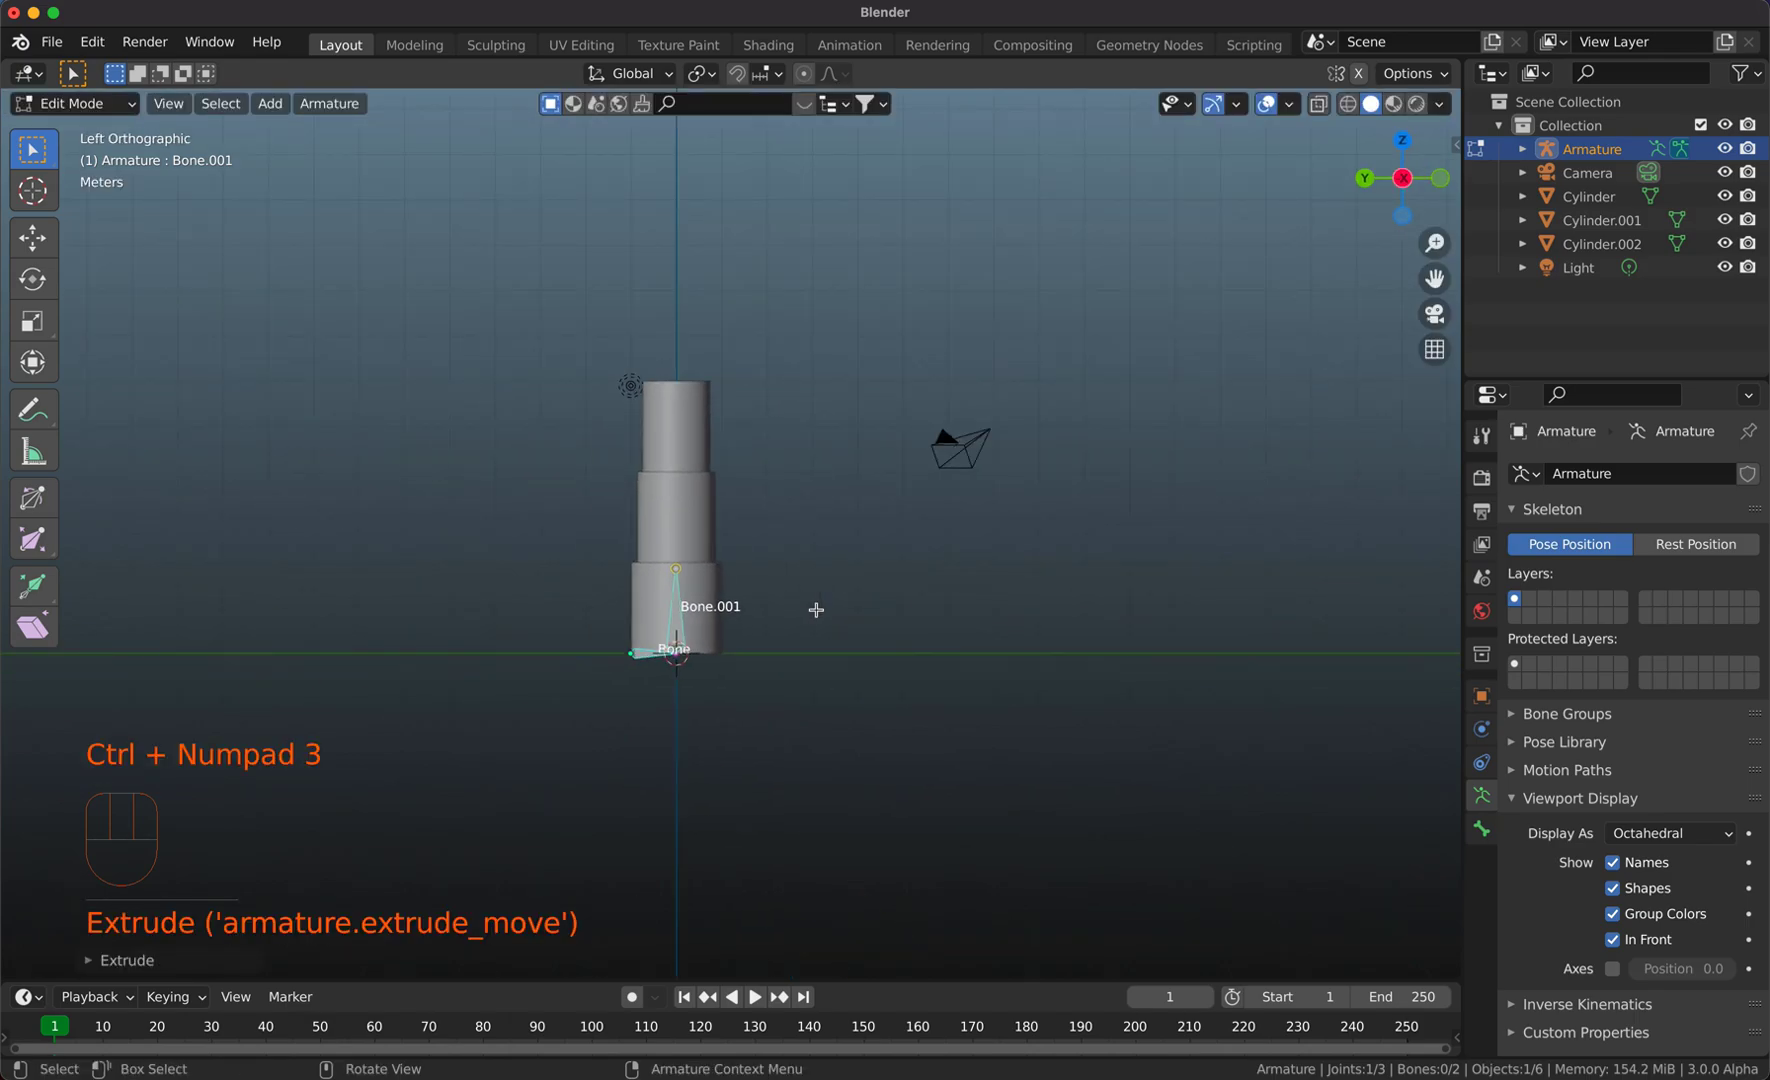
key(g)
key(z)
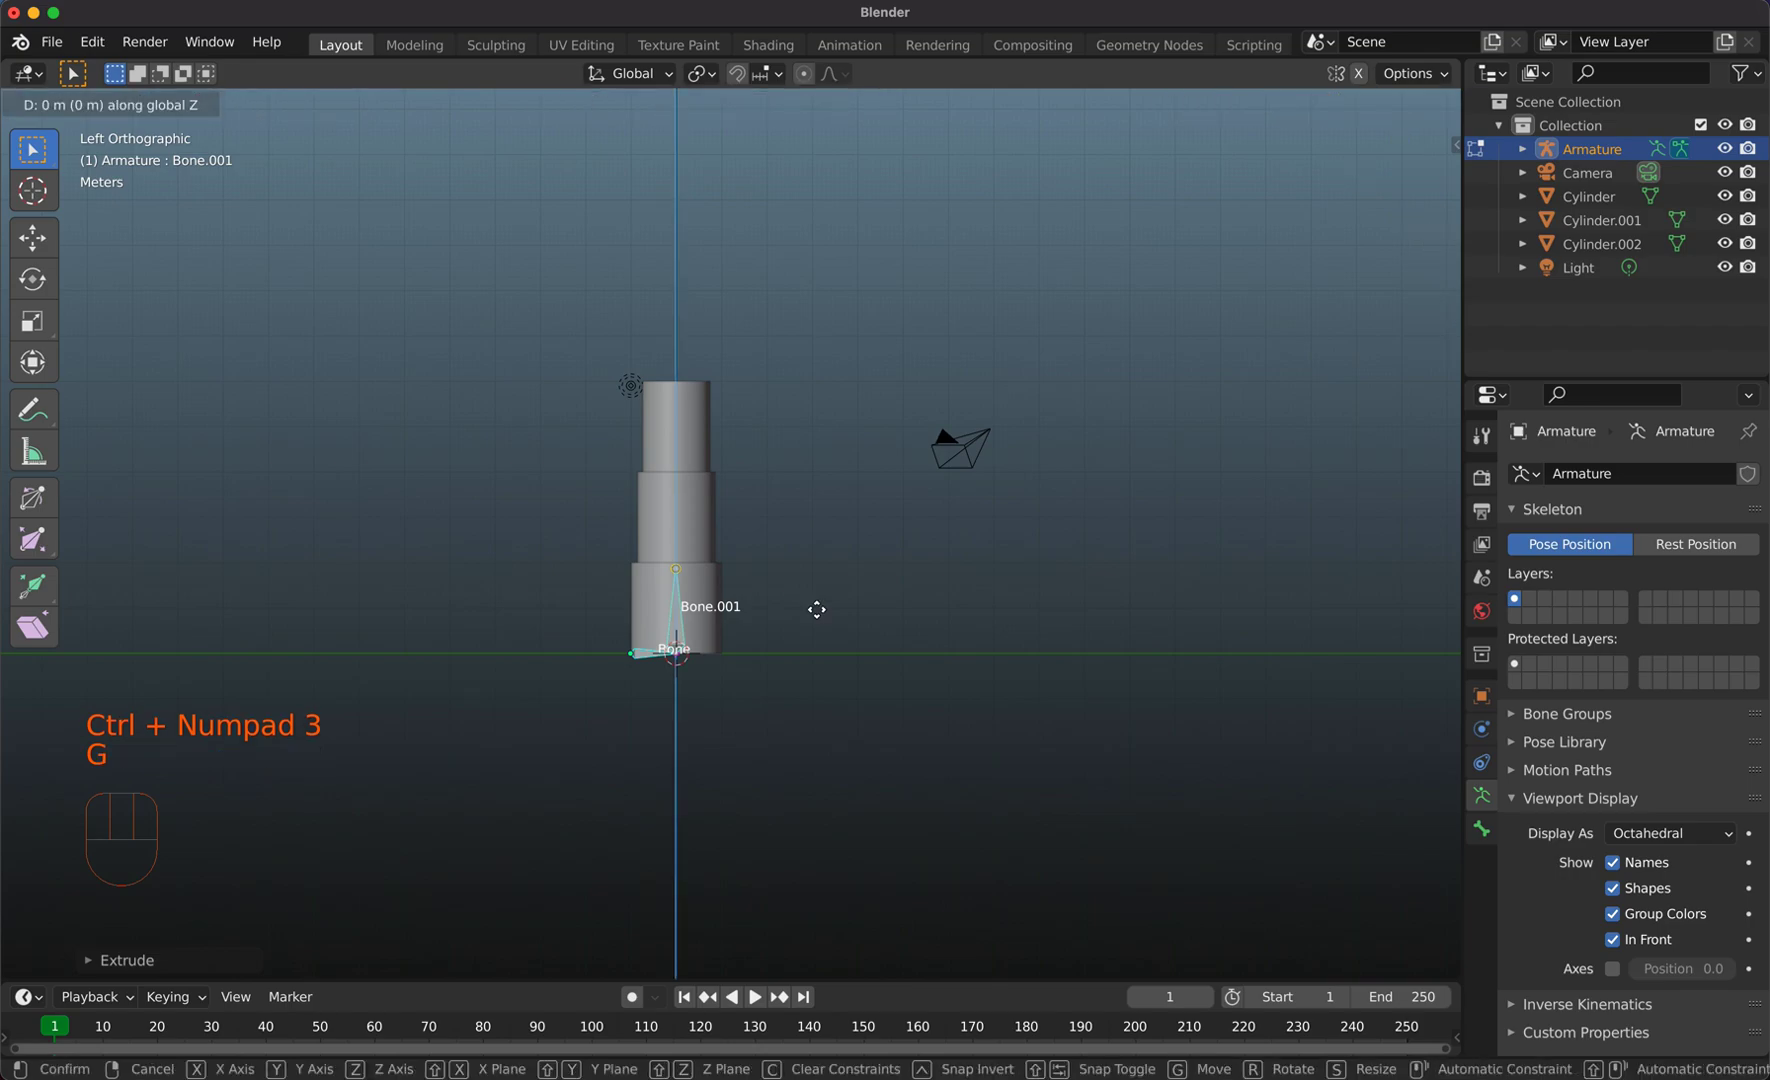
key(shift)
click(820, 565)
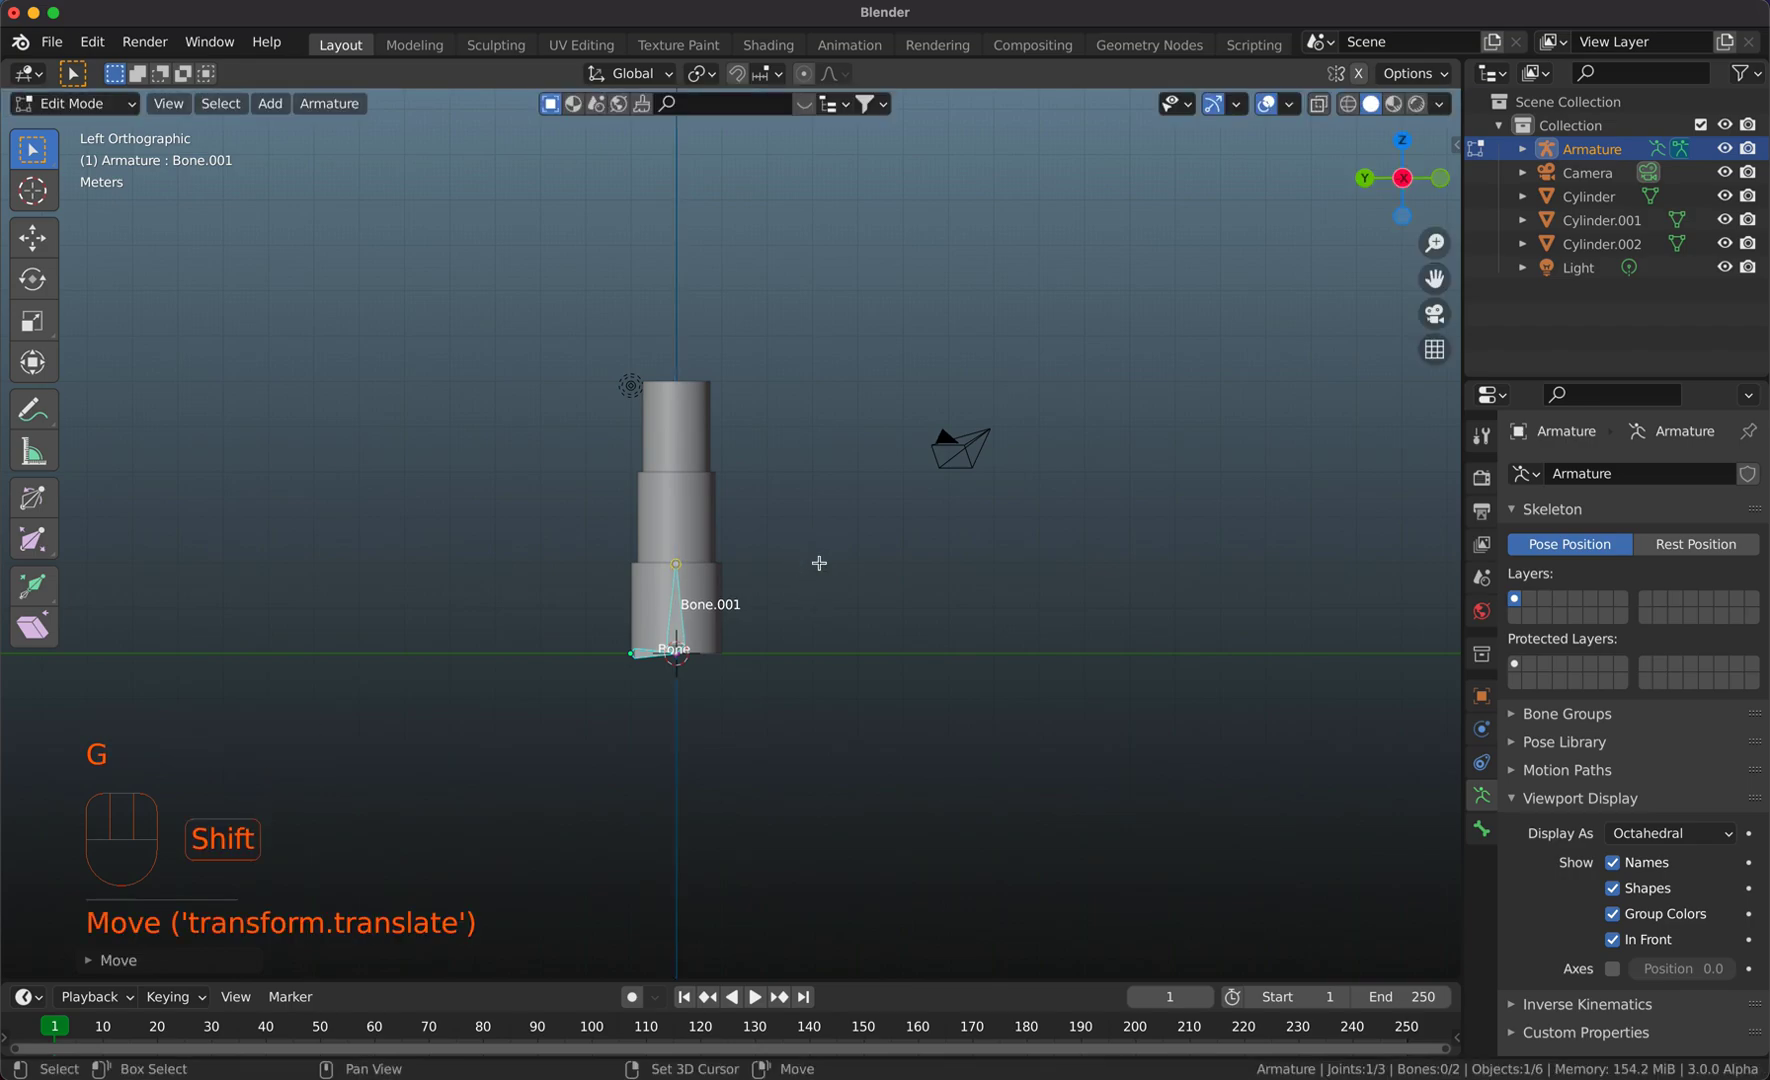
Extrude Bone.002, Bone.003 and Bone.004 up the stack, ending above the top cylinder
key(e)
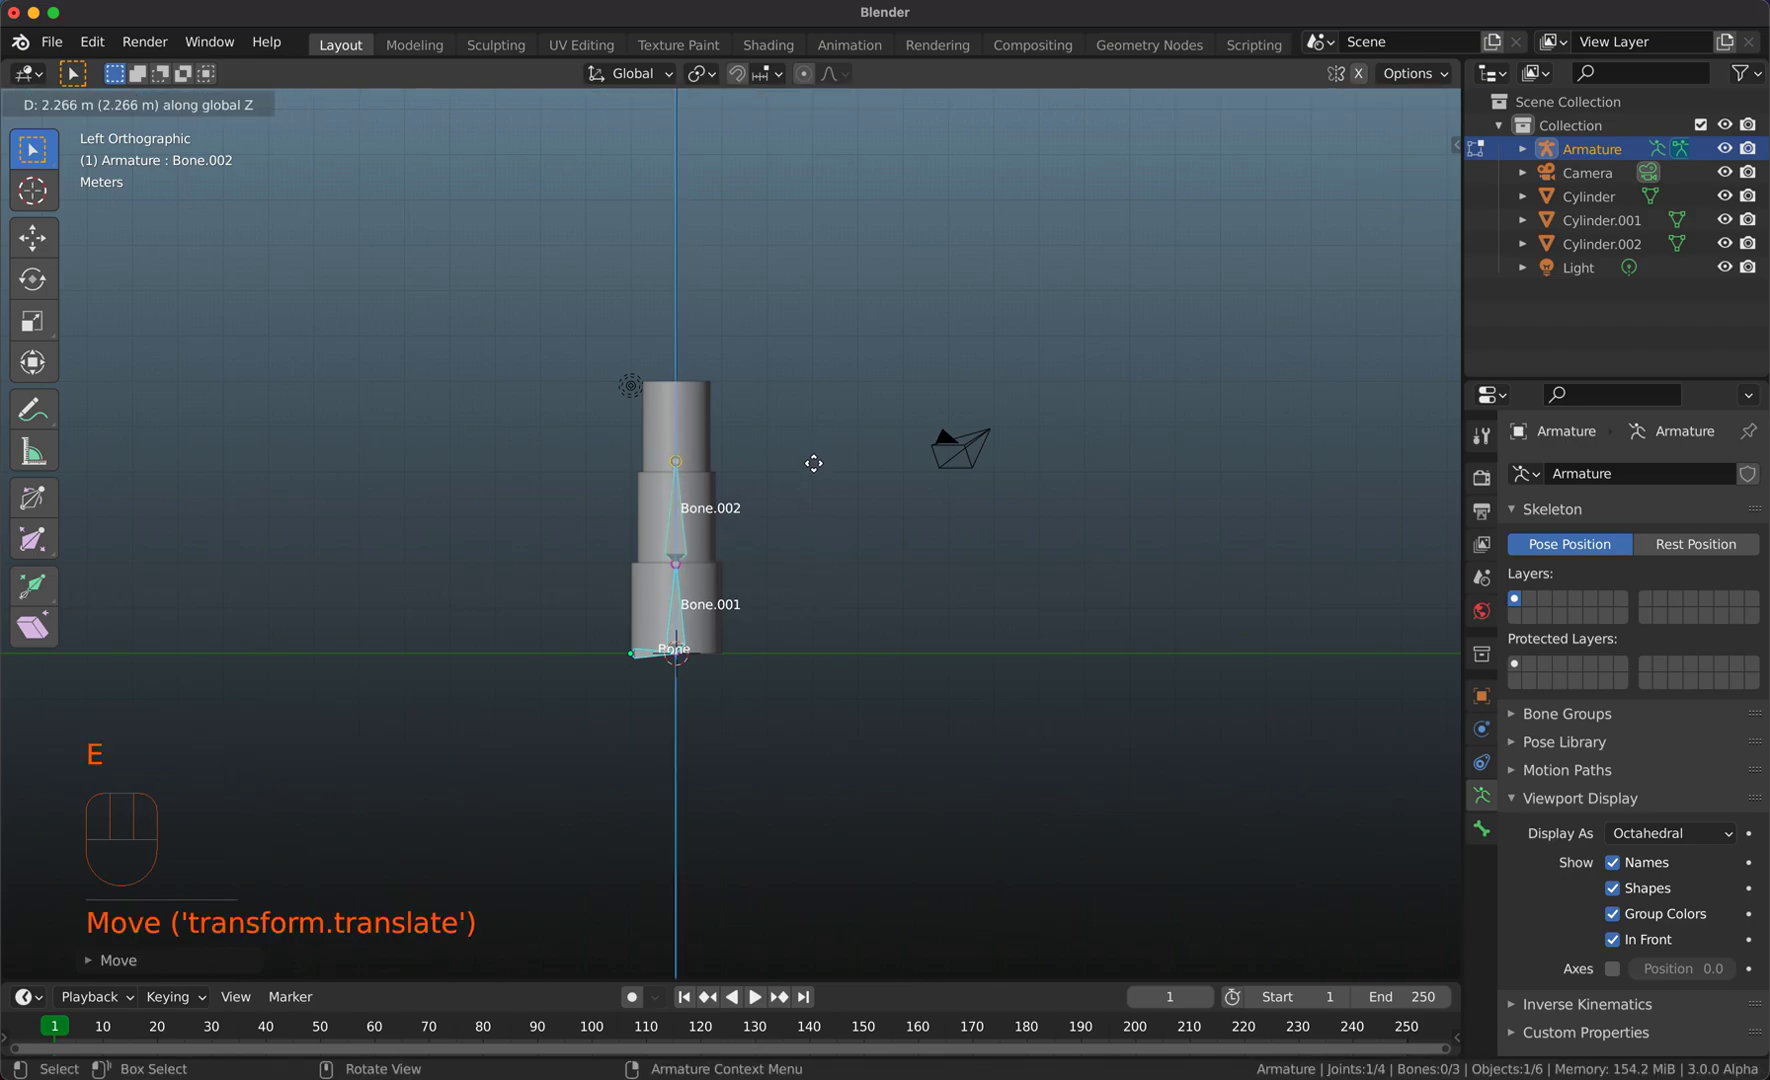
click(814, 472)
key(e)
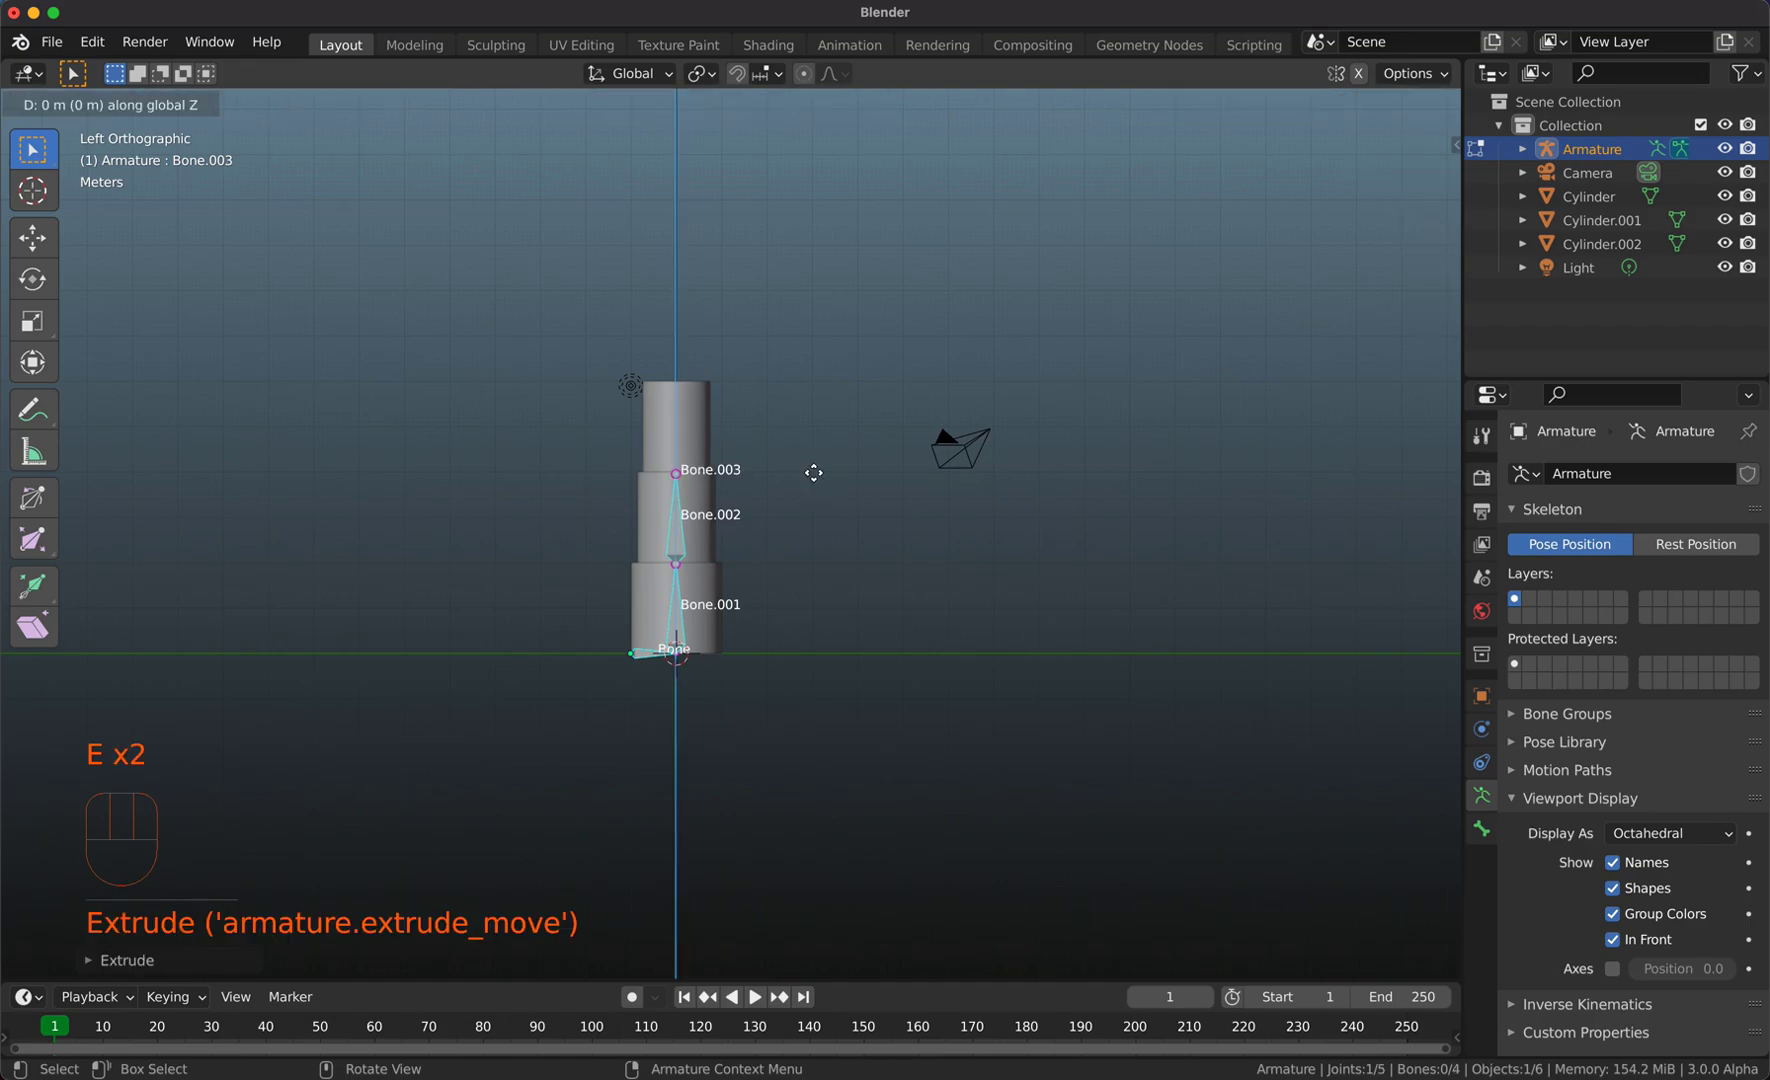
click(812, 380)
key(e)
click(813, 302)
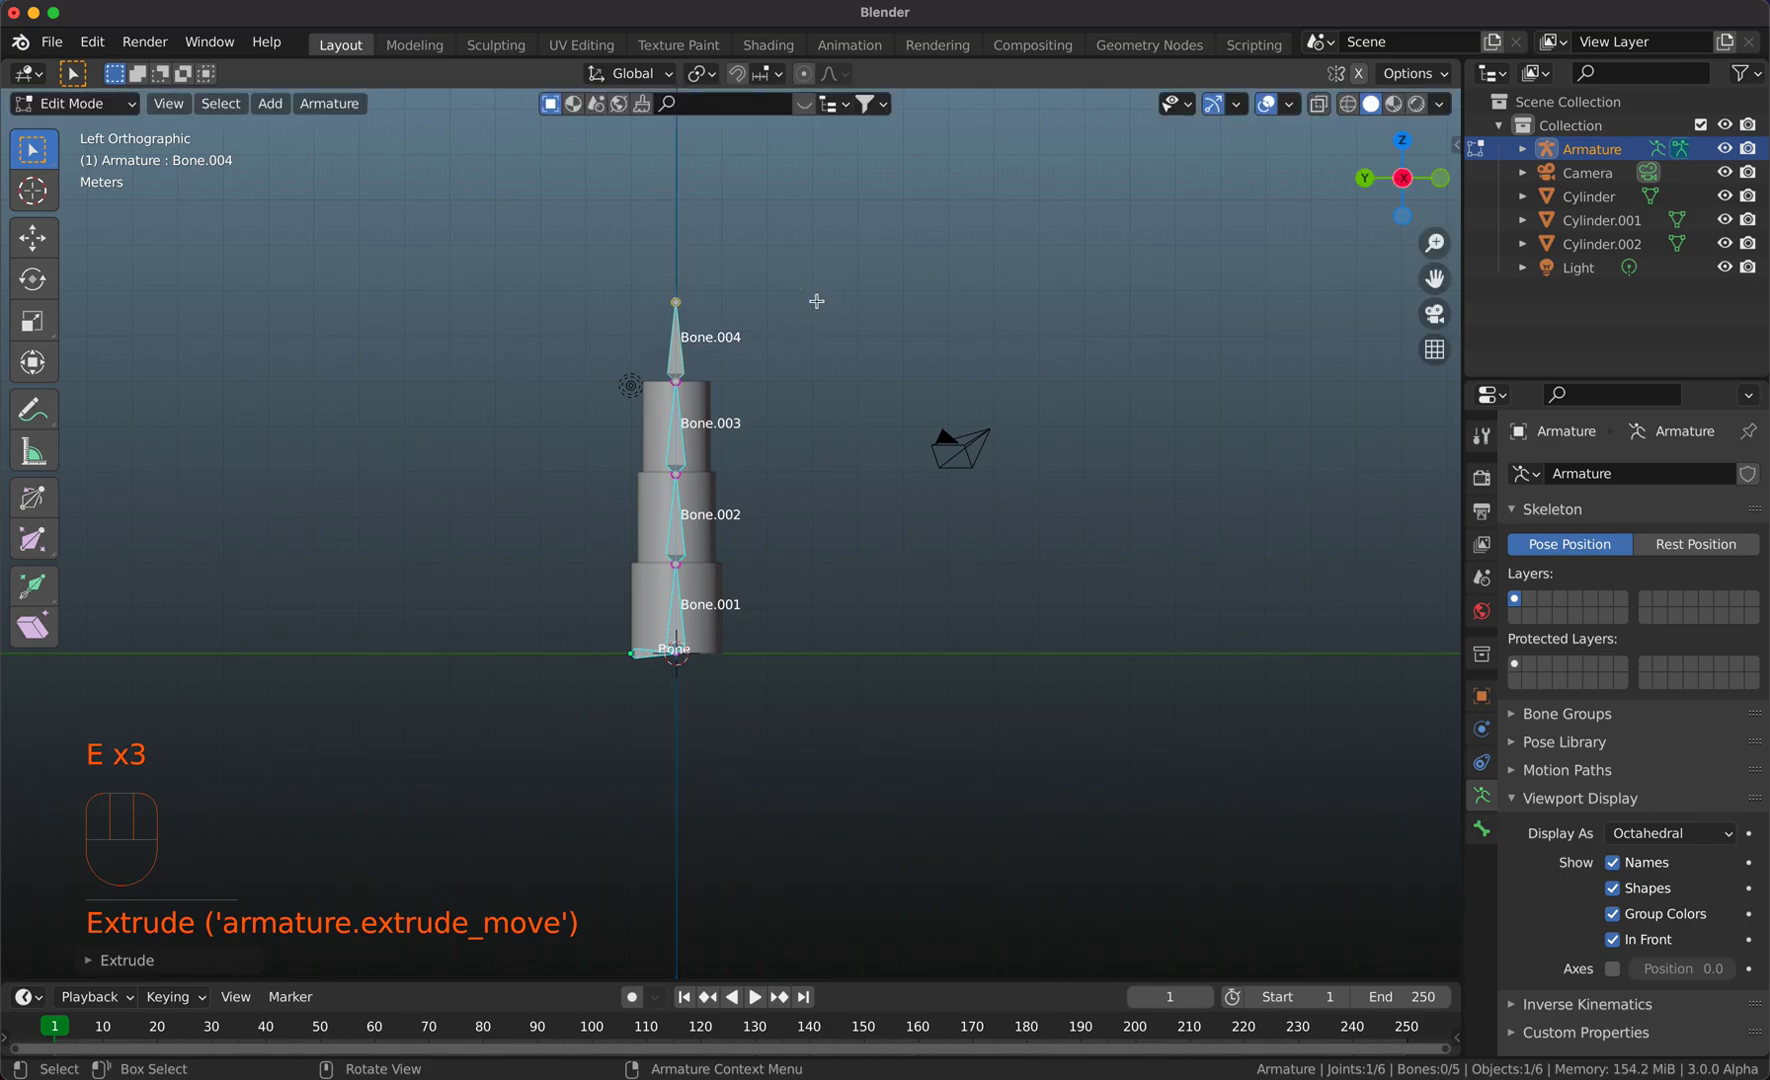
Reselect Bone.004 in the armature's Edit Mode and widen the Properties panel
key(Tab)
click(688, 357)
key(Tab)
click(676, 352)
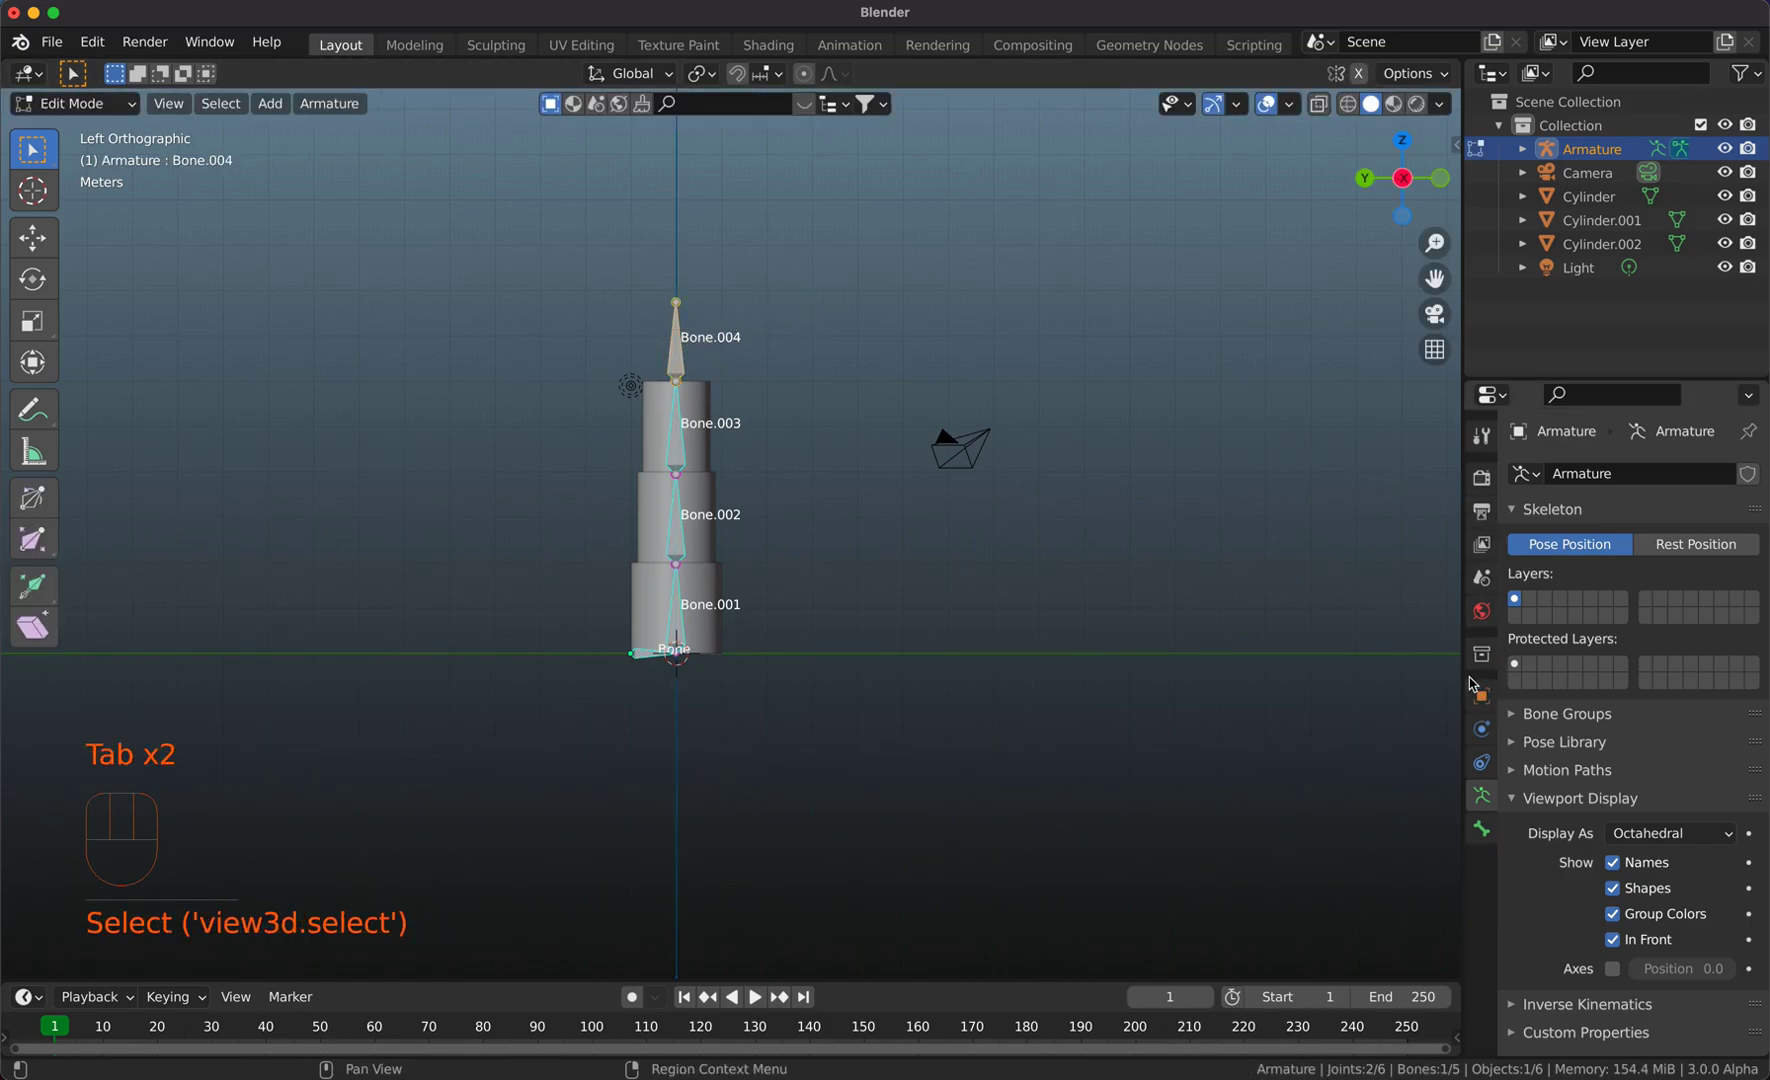
drag(1465, 680, 1215, 665)
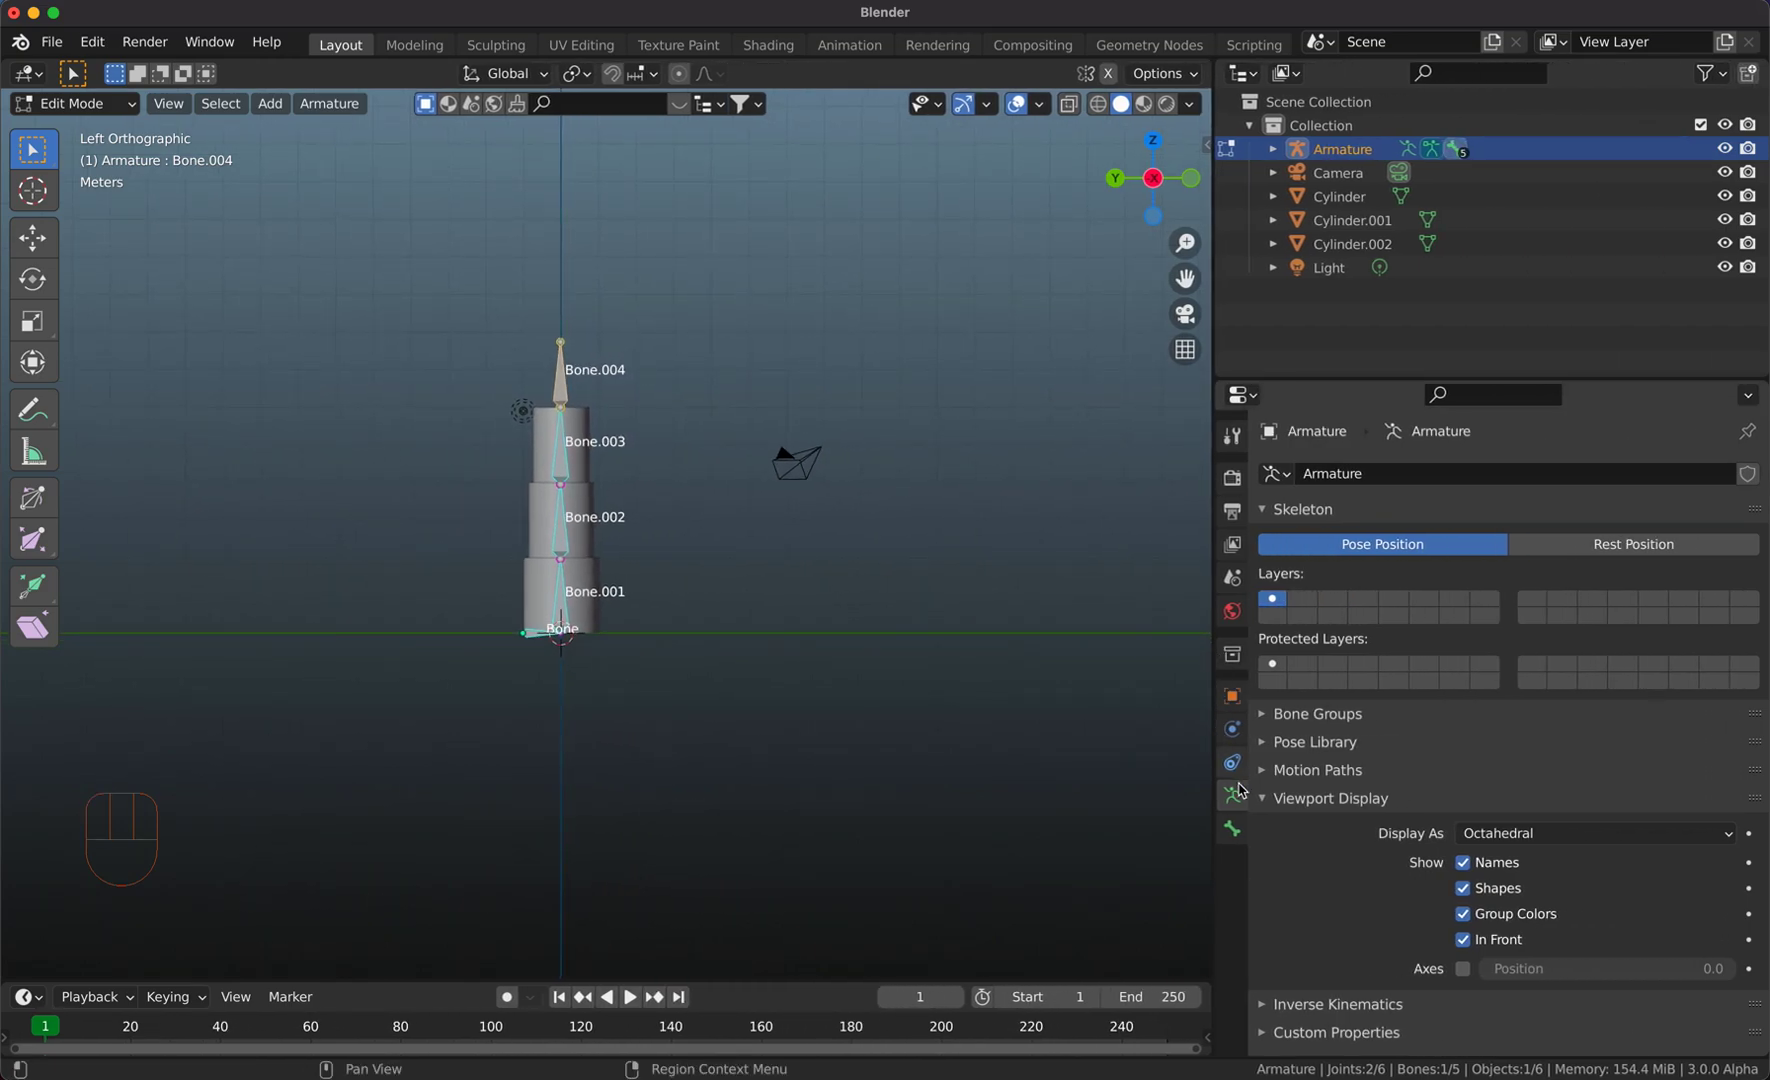
Rename Bone.004 to 'Controller' in the Bone properties
click(1232, 828)
click(1380, 480)
text(Conto)
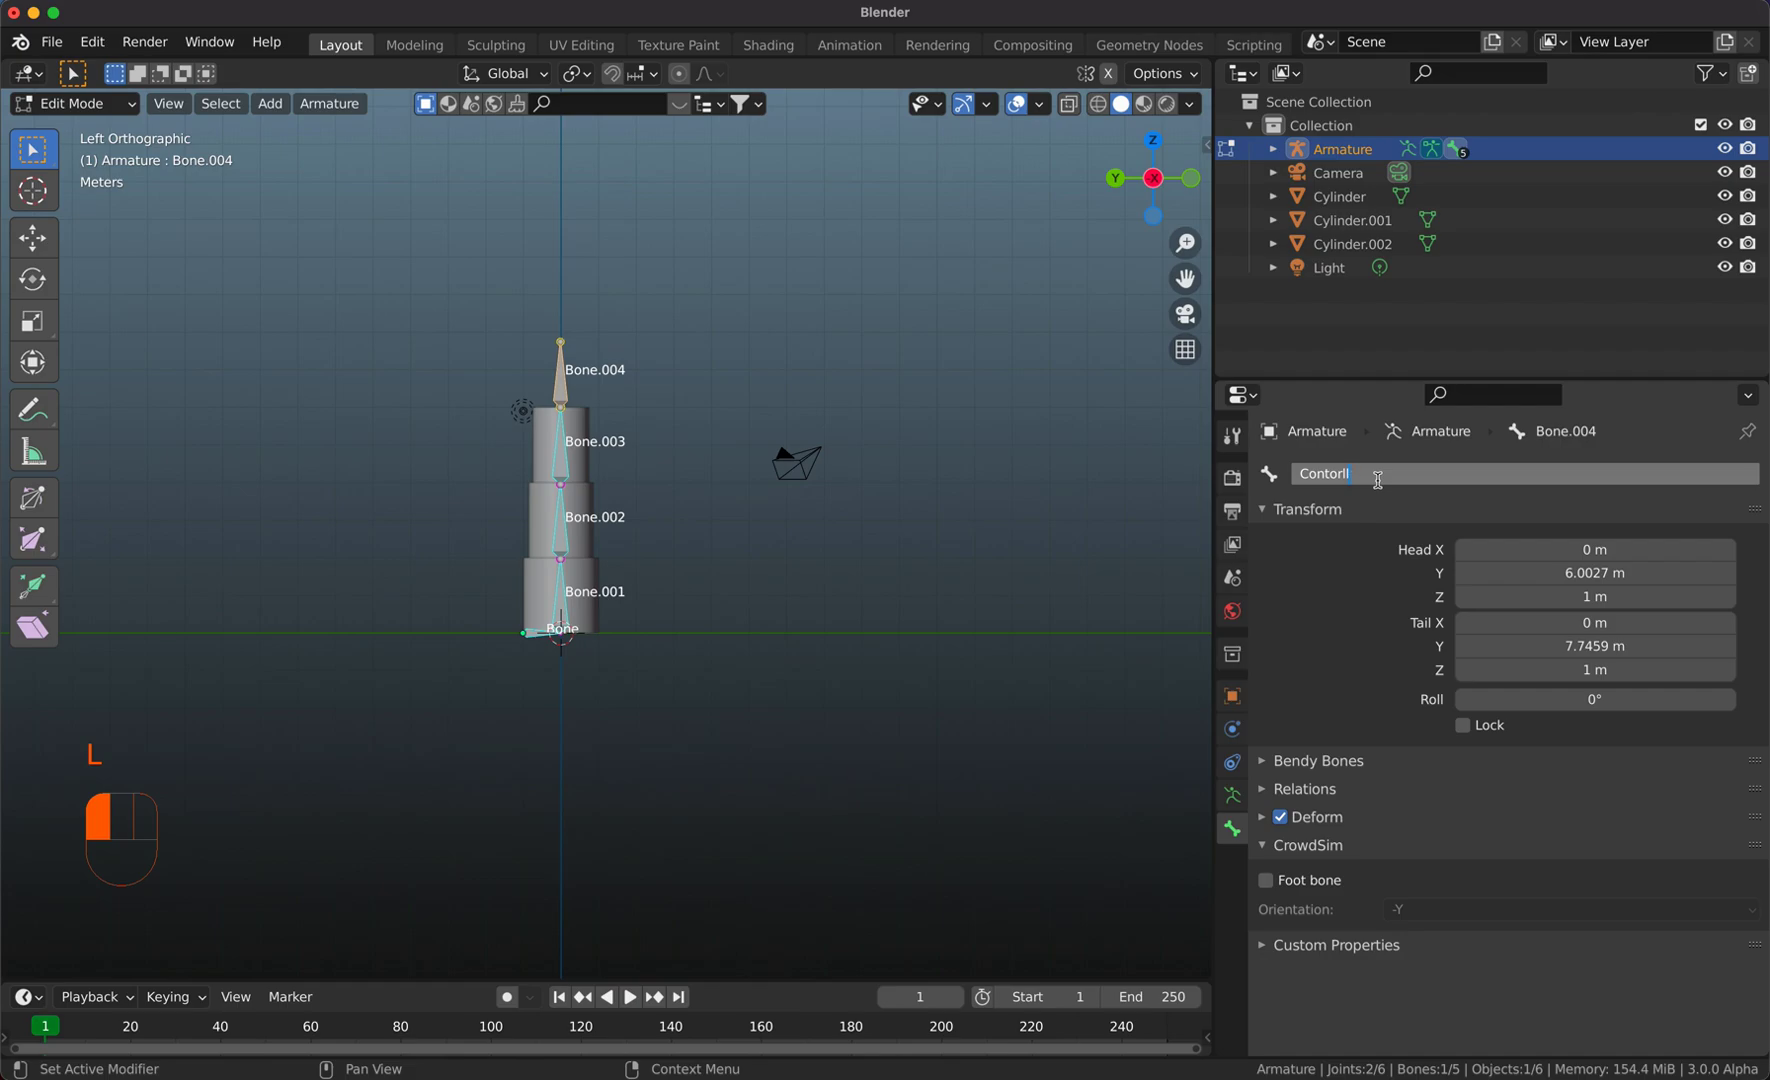
text(rl)
key(BackSpace)
key(BackSpace)
text(roller)
key(Return)
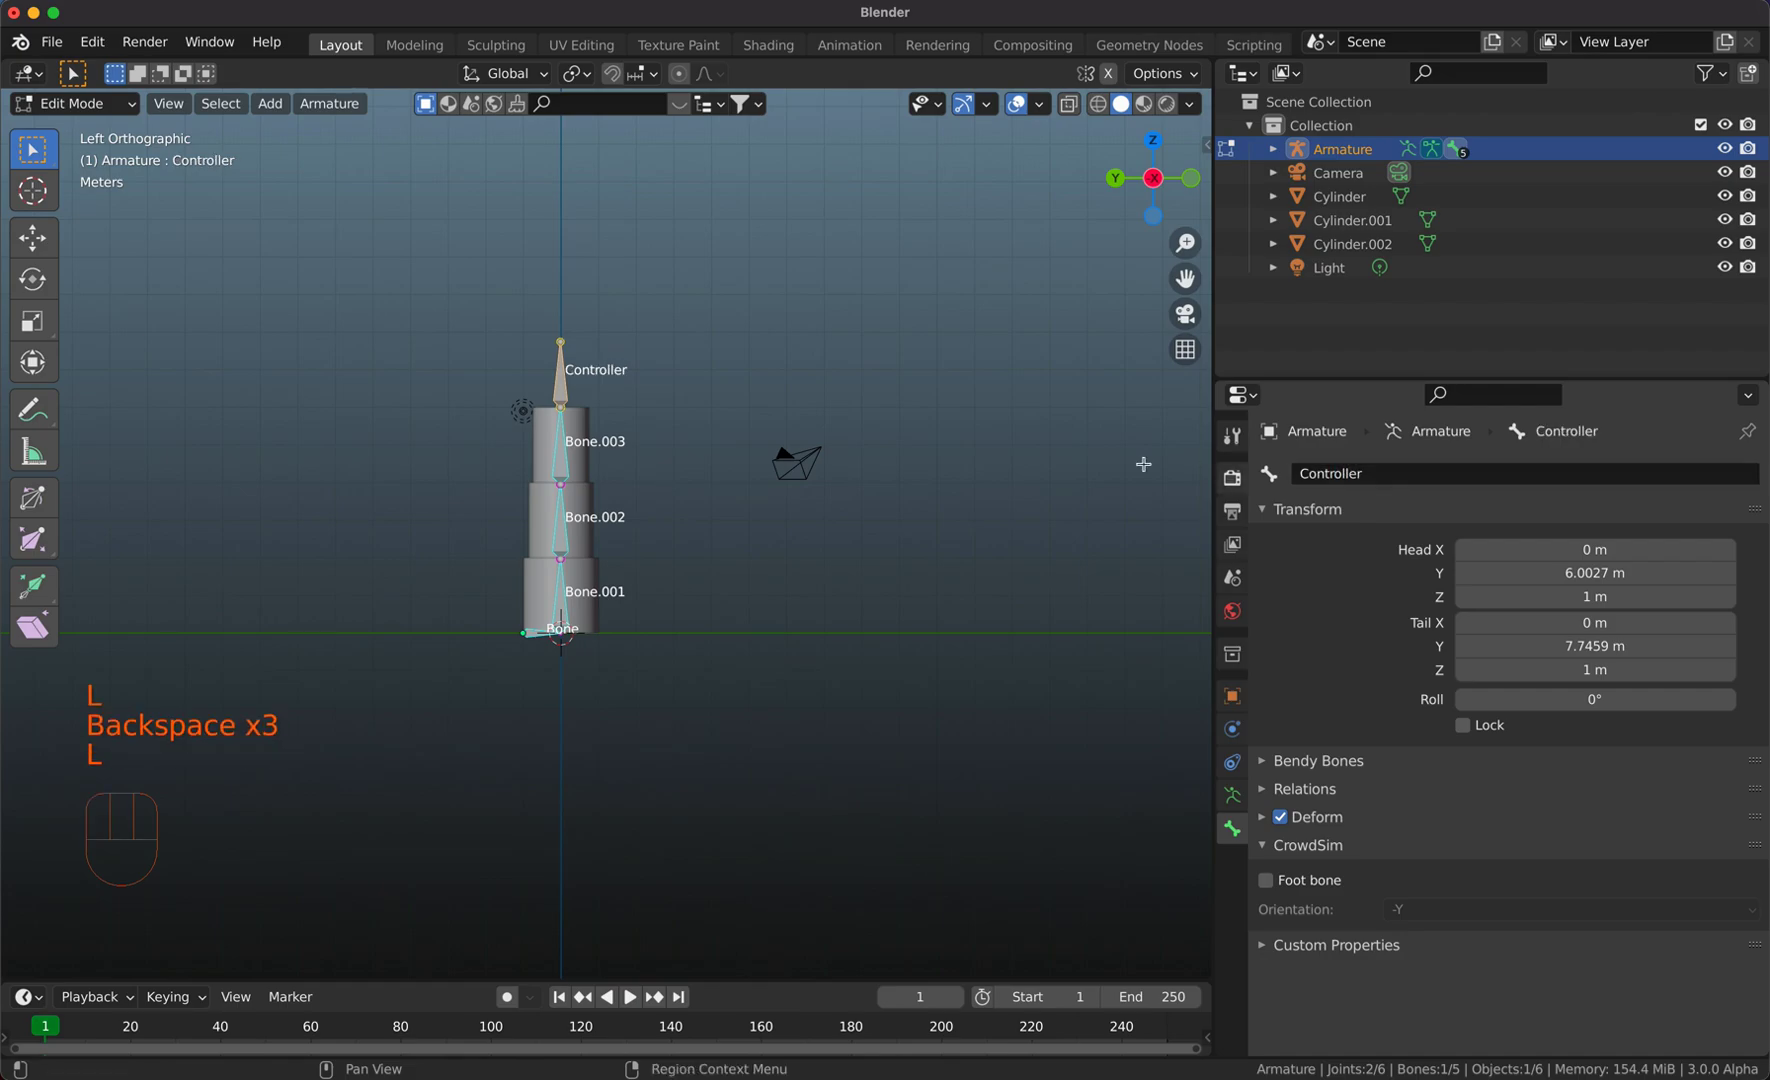
Rename Bone.003 to 'IK' and switch the armature into Pose Mode
click(568, 458)
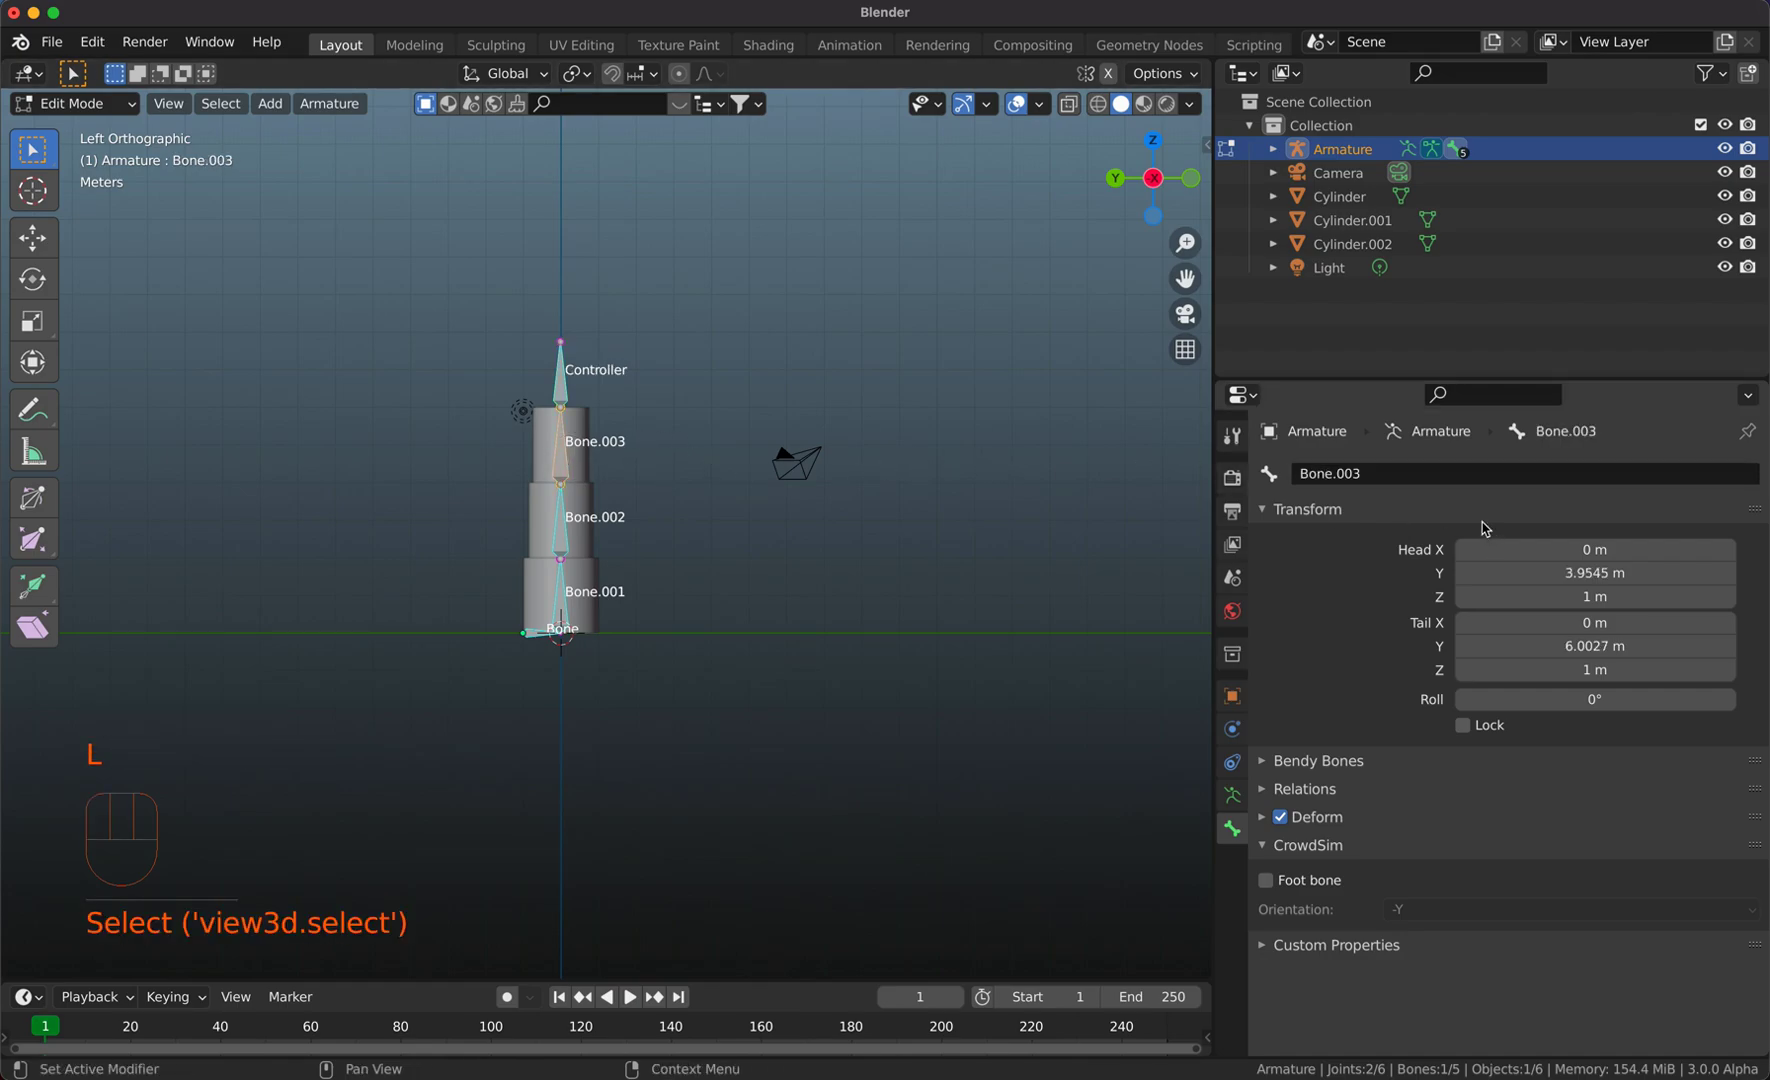
click(1414, 472)
key(BackSpace)
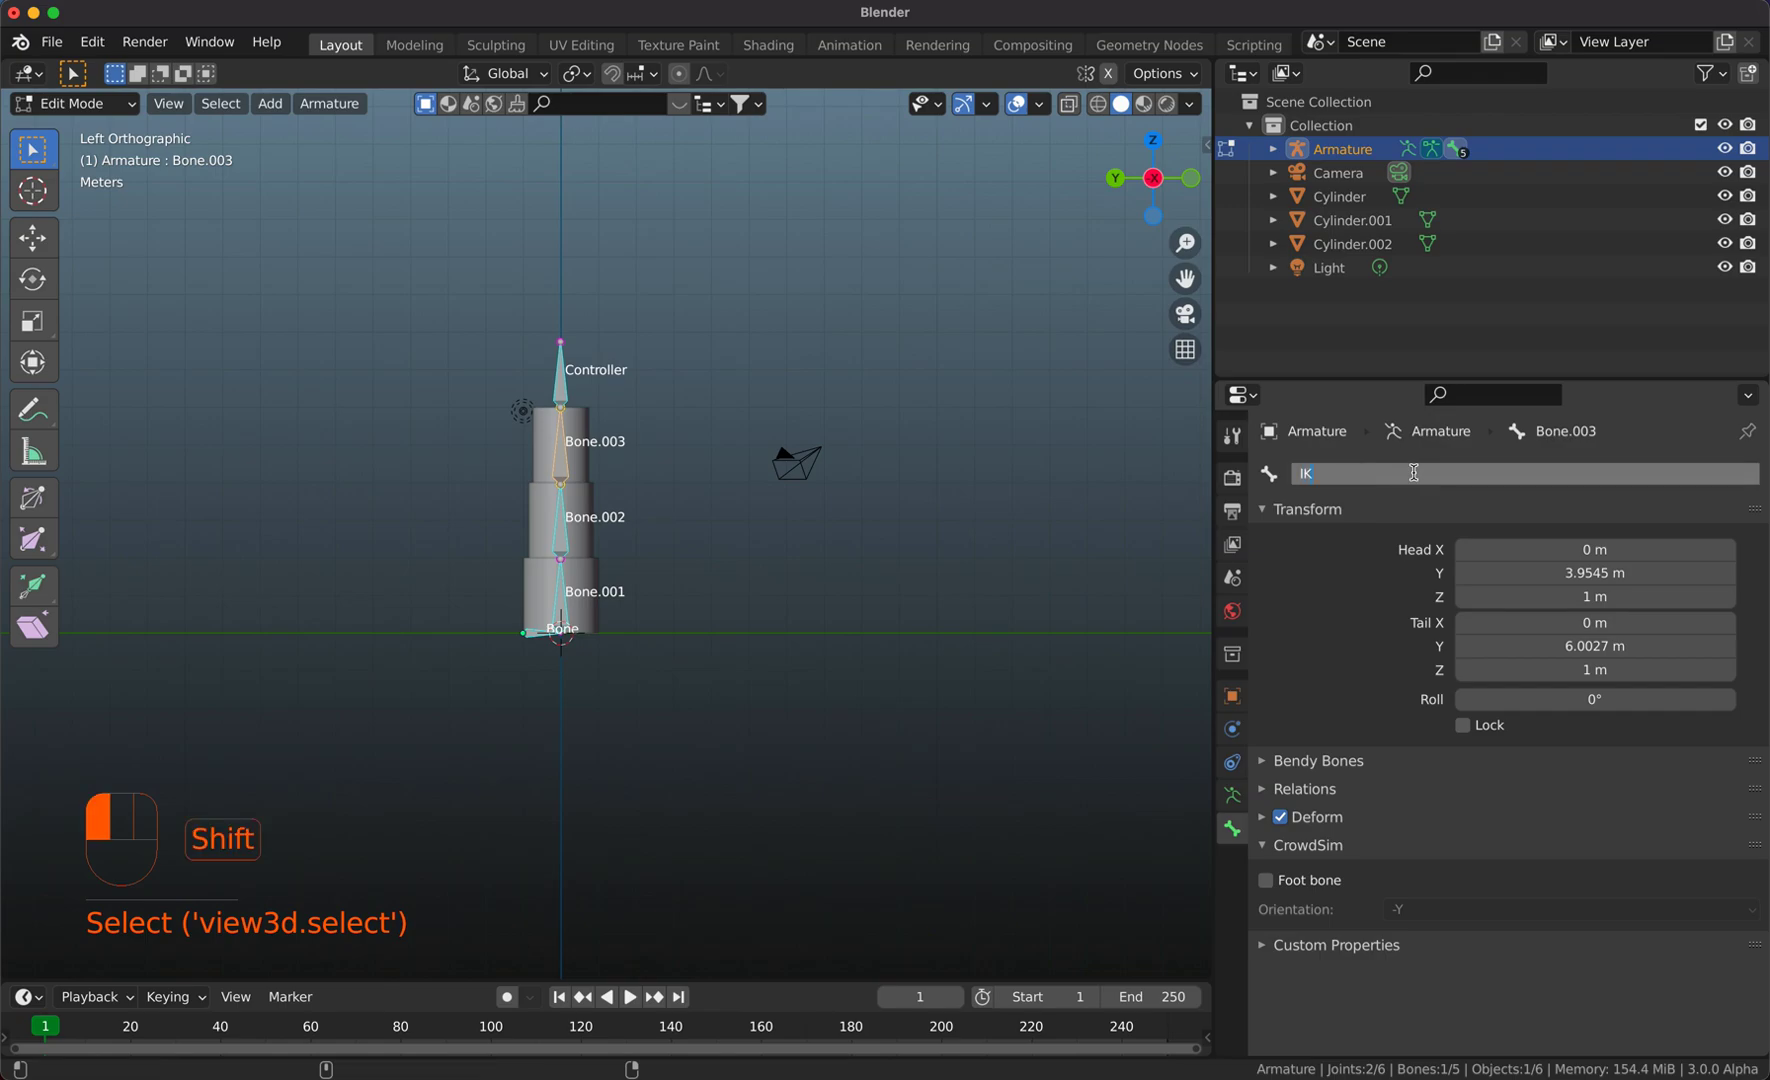
text(IK)
key(Return)
key(Tab)
Add an Inverse Kinematics constraint to the IK bone with chain length 4
click(1414, 476)
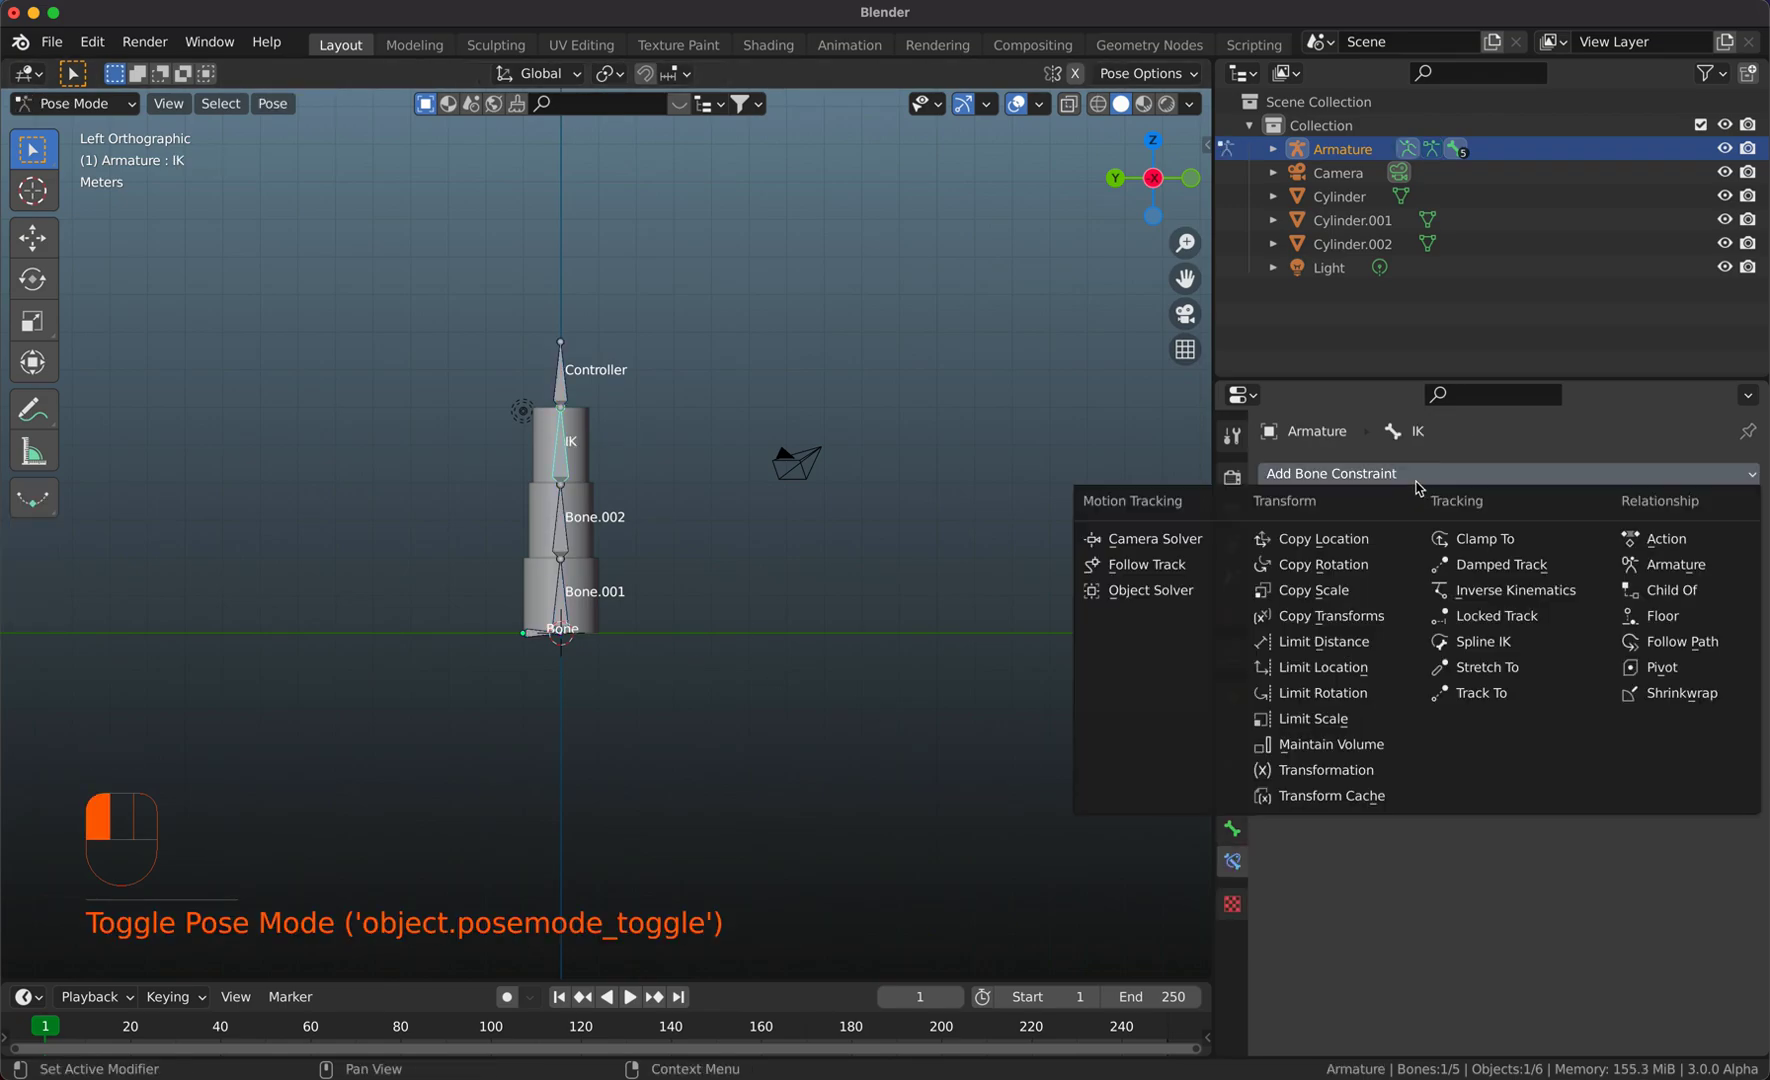
click(1495, 590)
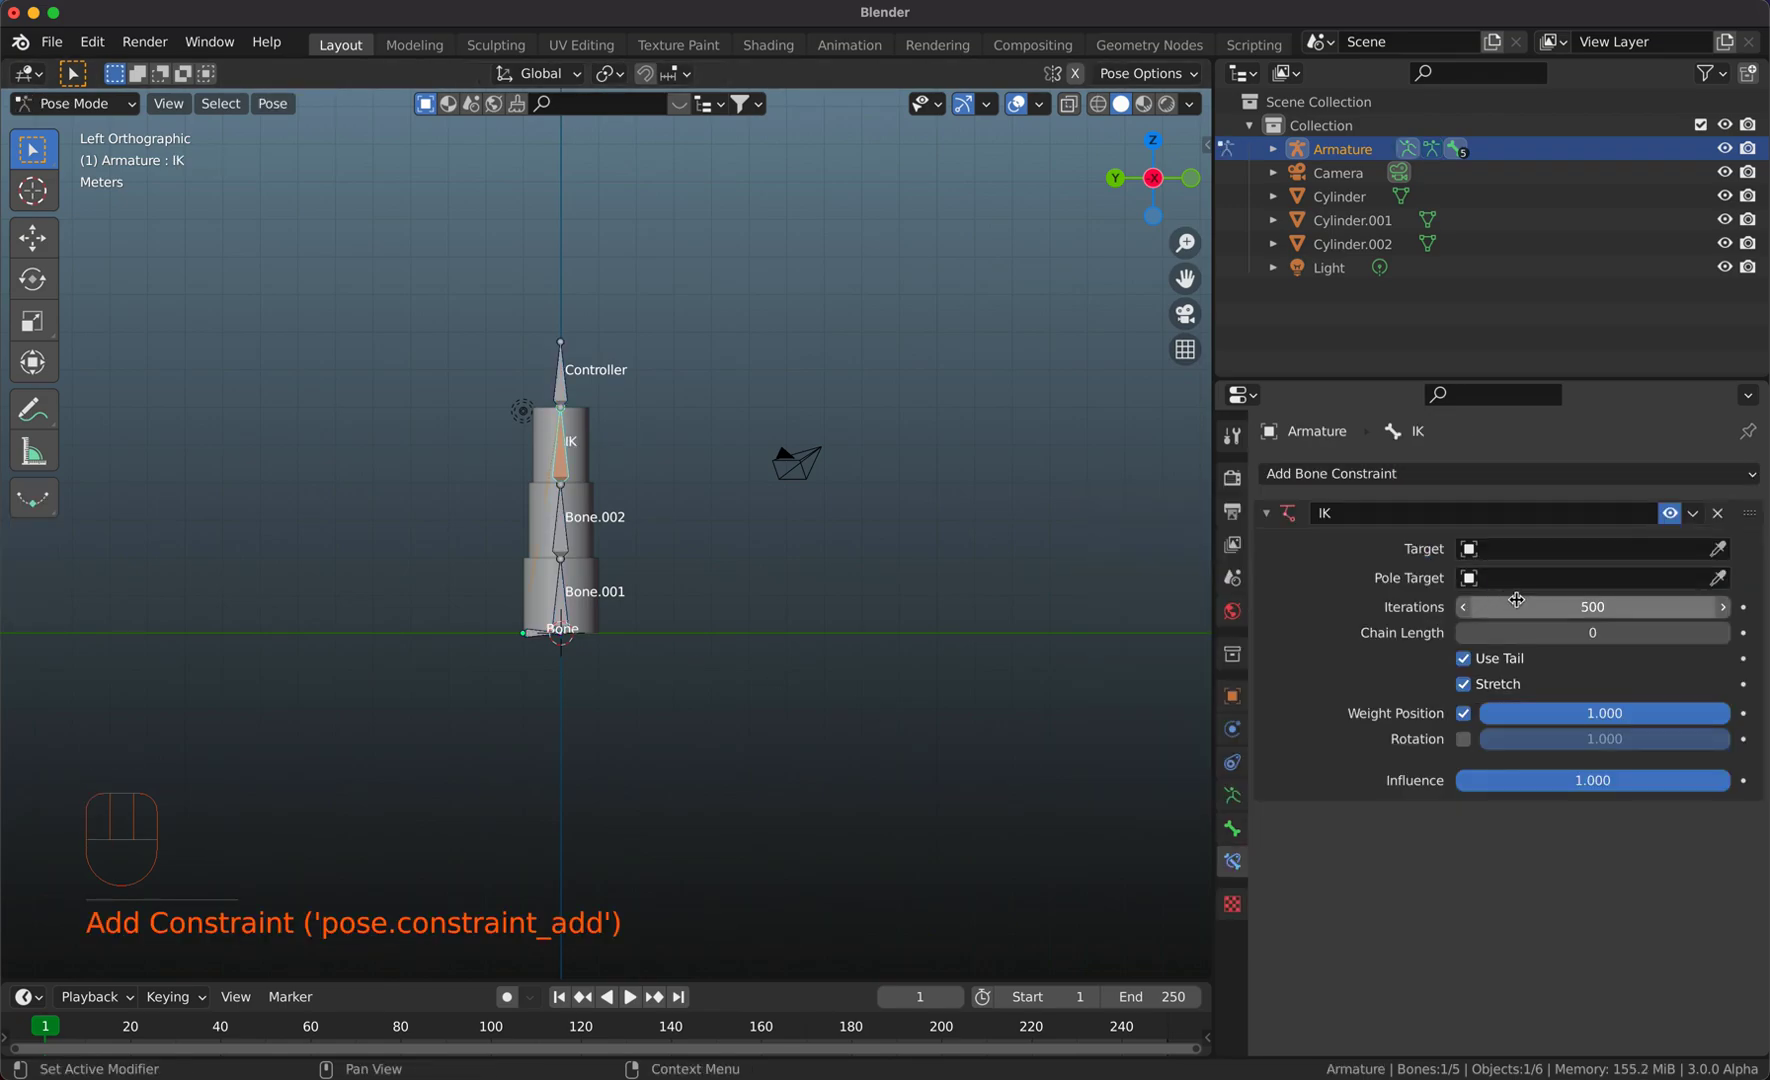
triple_click(1723, 633)
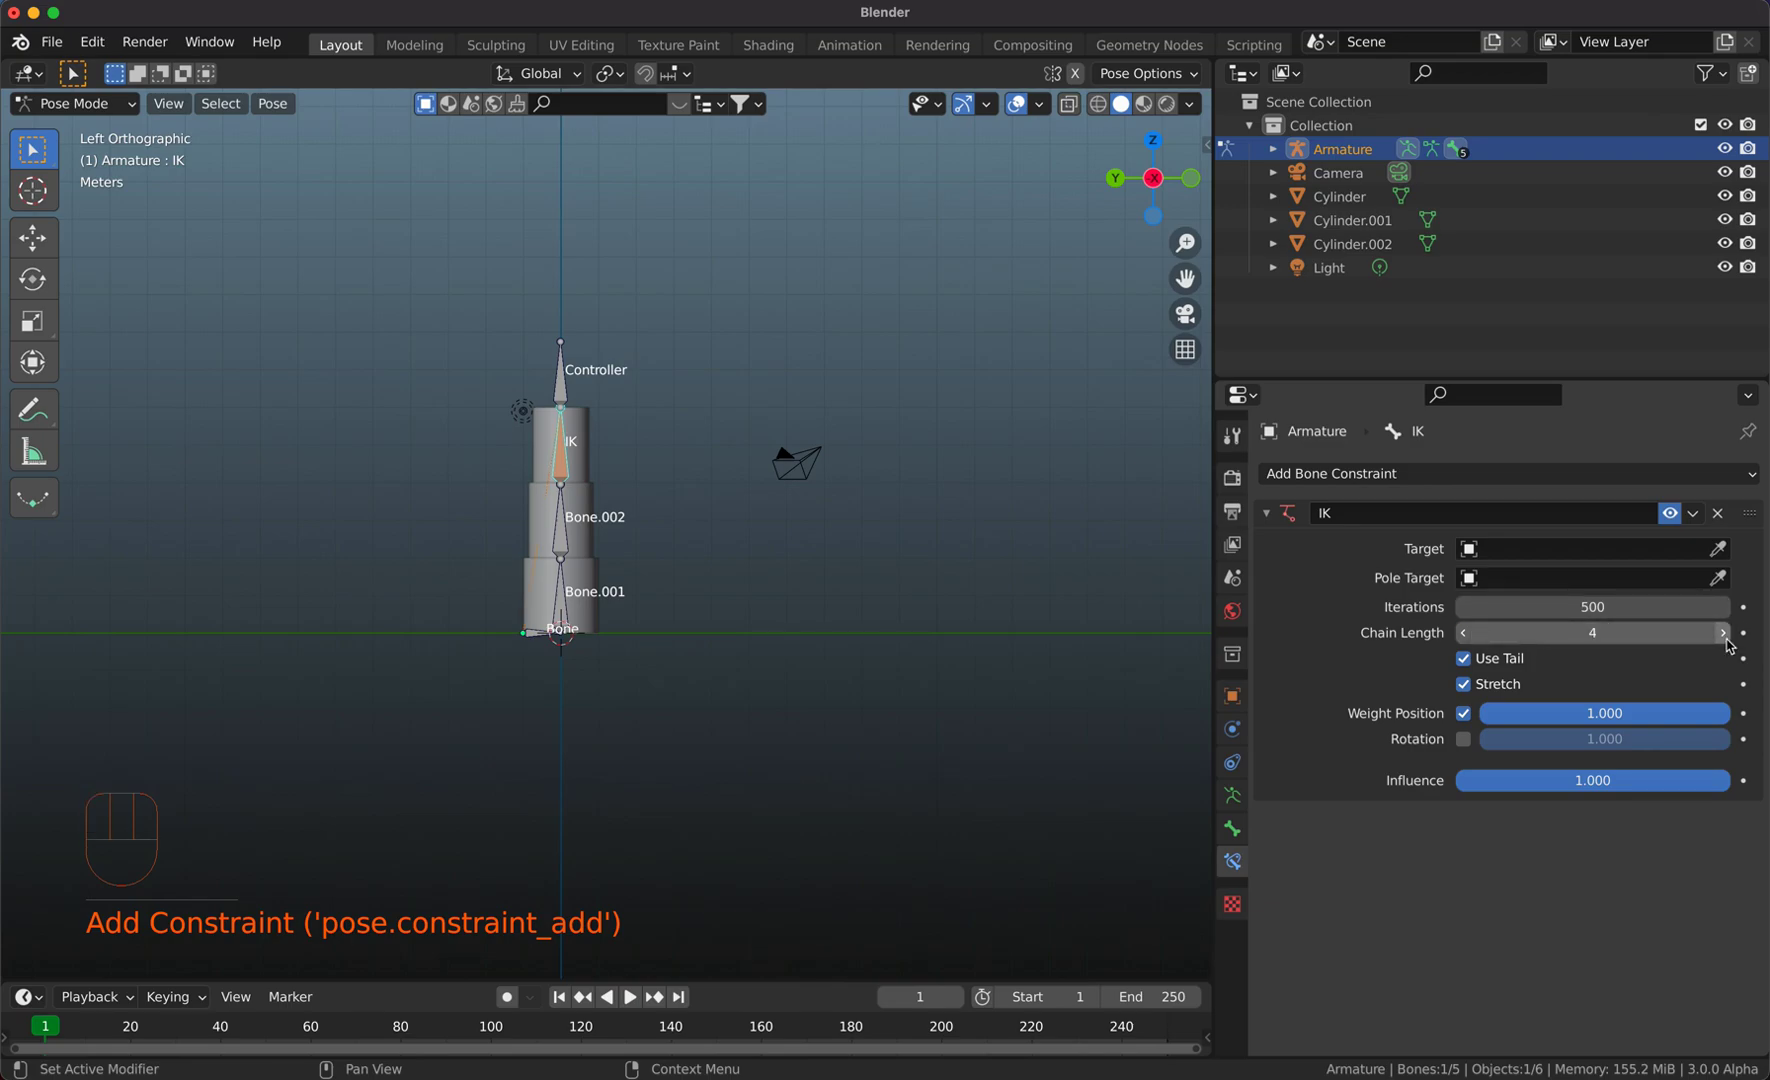
Set the IK target to the Armature's Controller bone
click(1470, 550)
click(1480, 585)
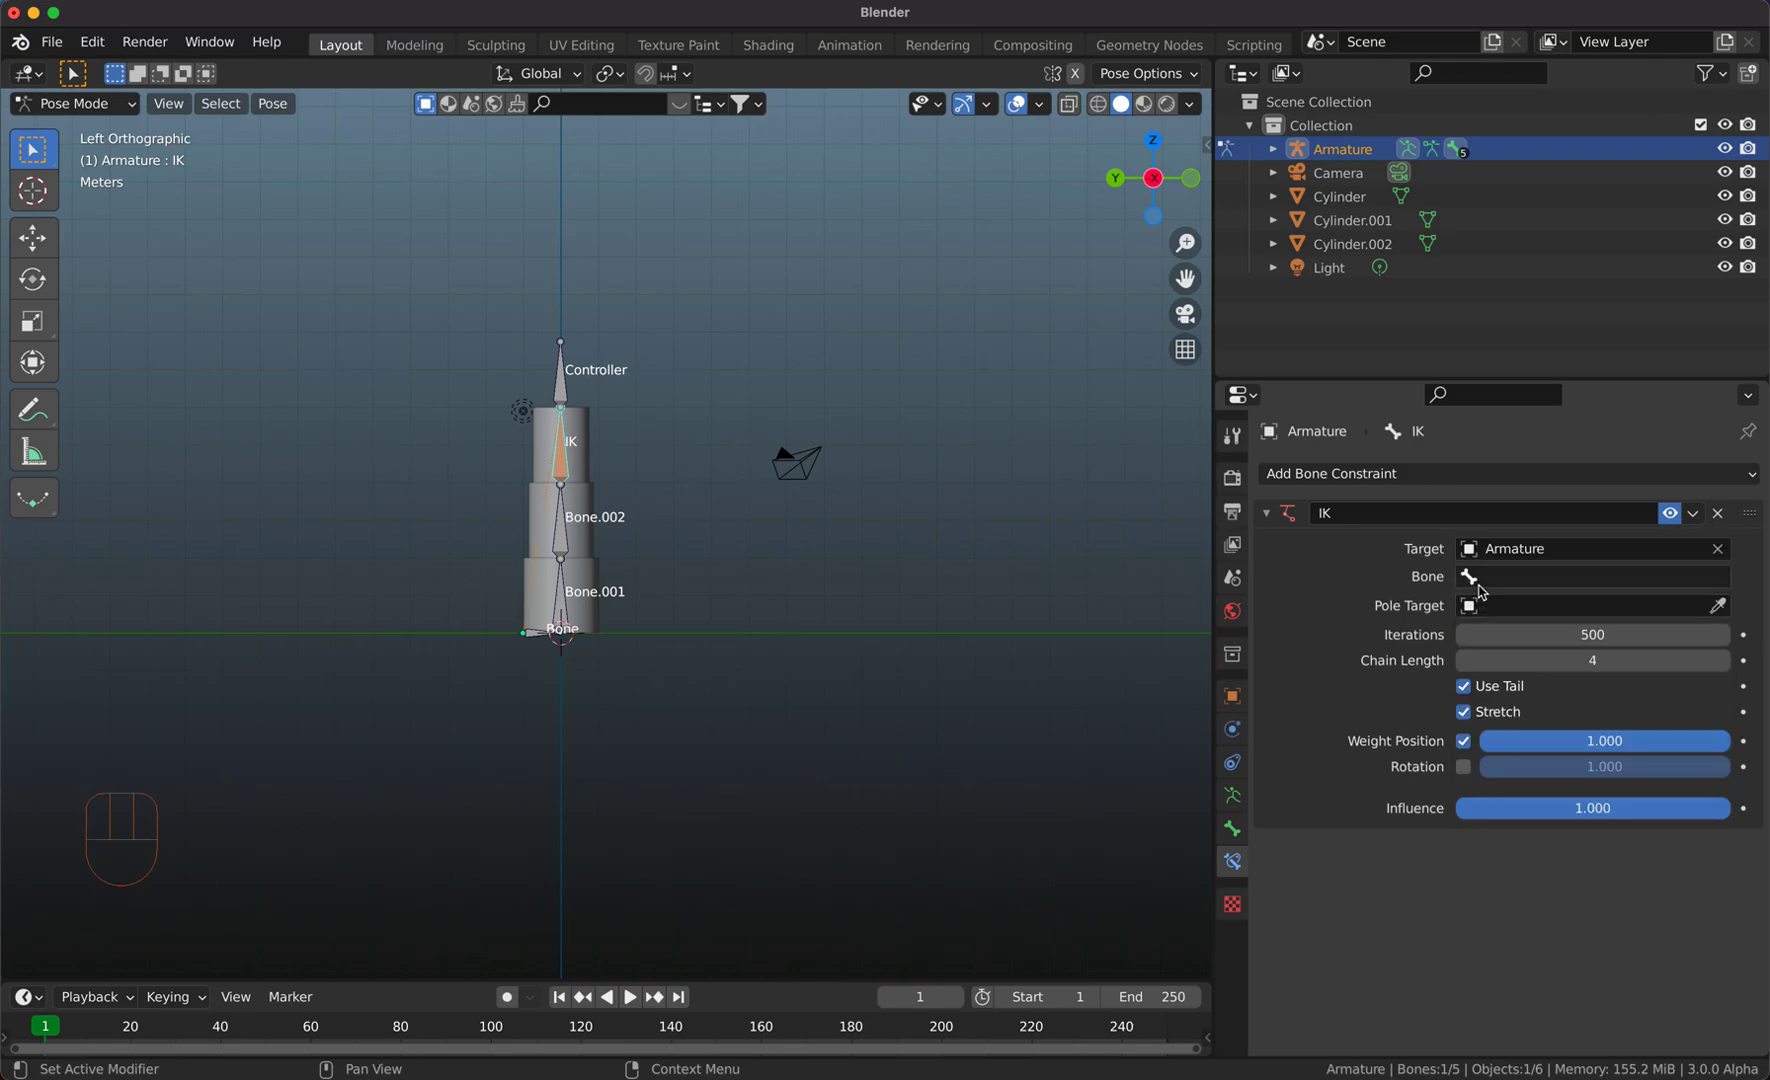
click(1481, 591)
click(1493, 703)
click(562, 372)
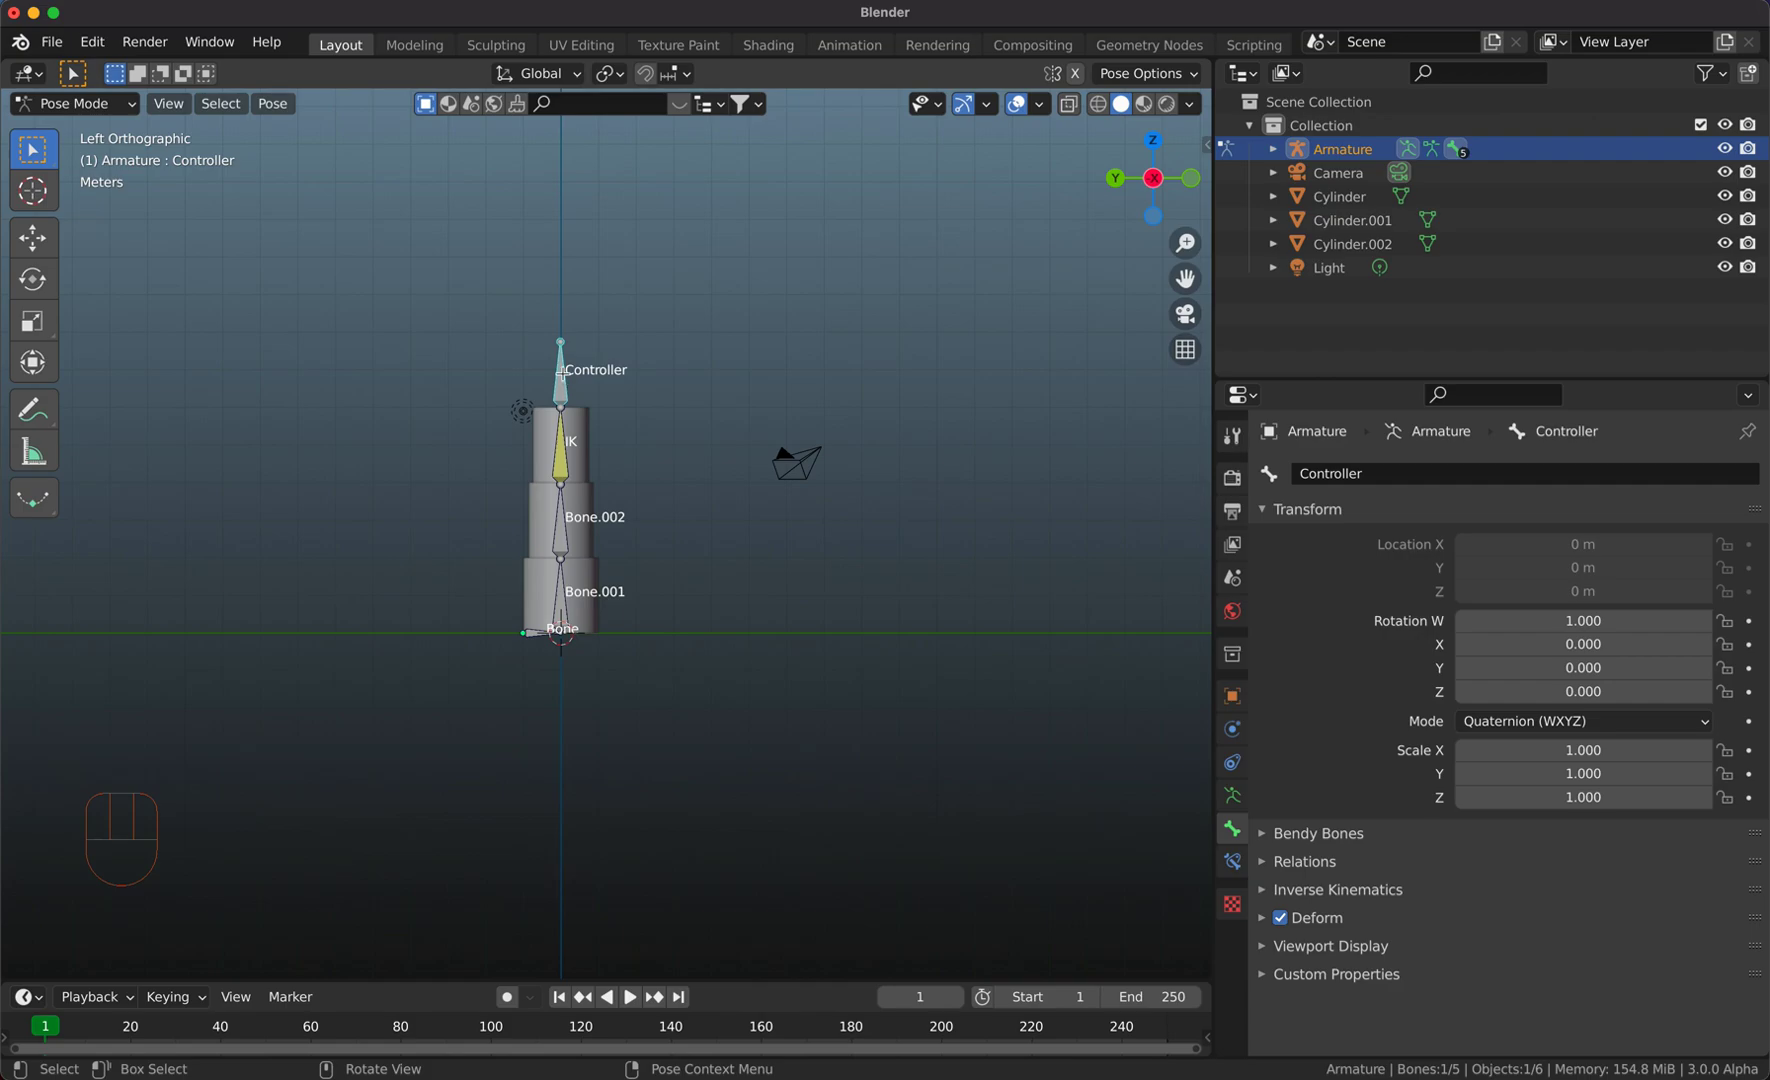
key(Tab)
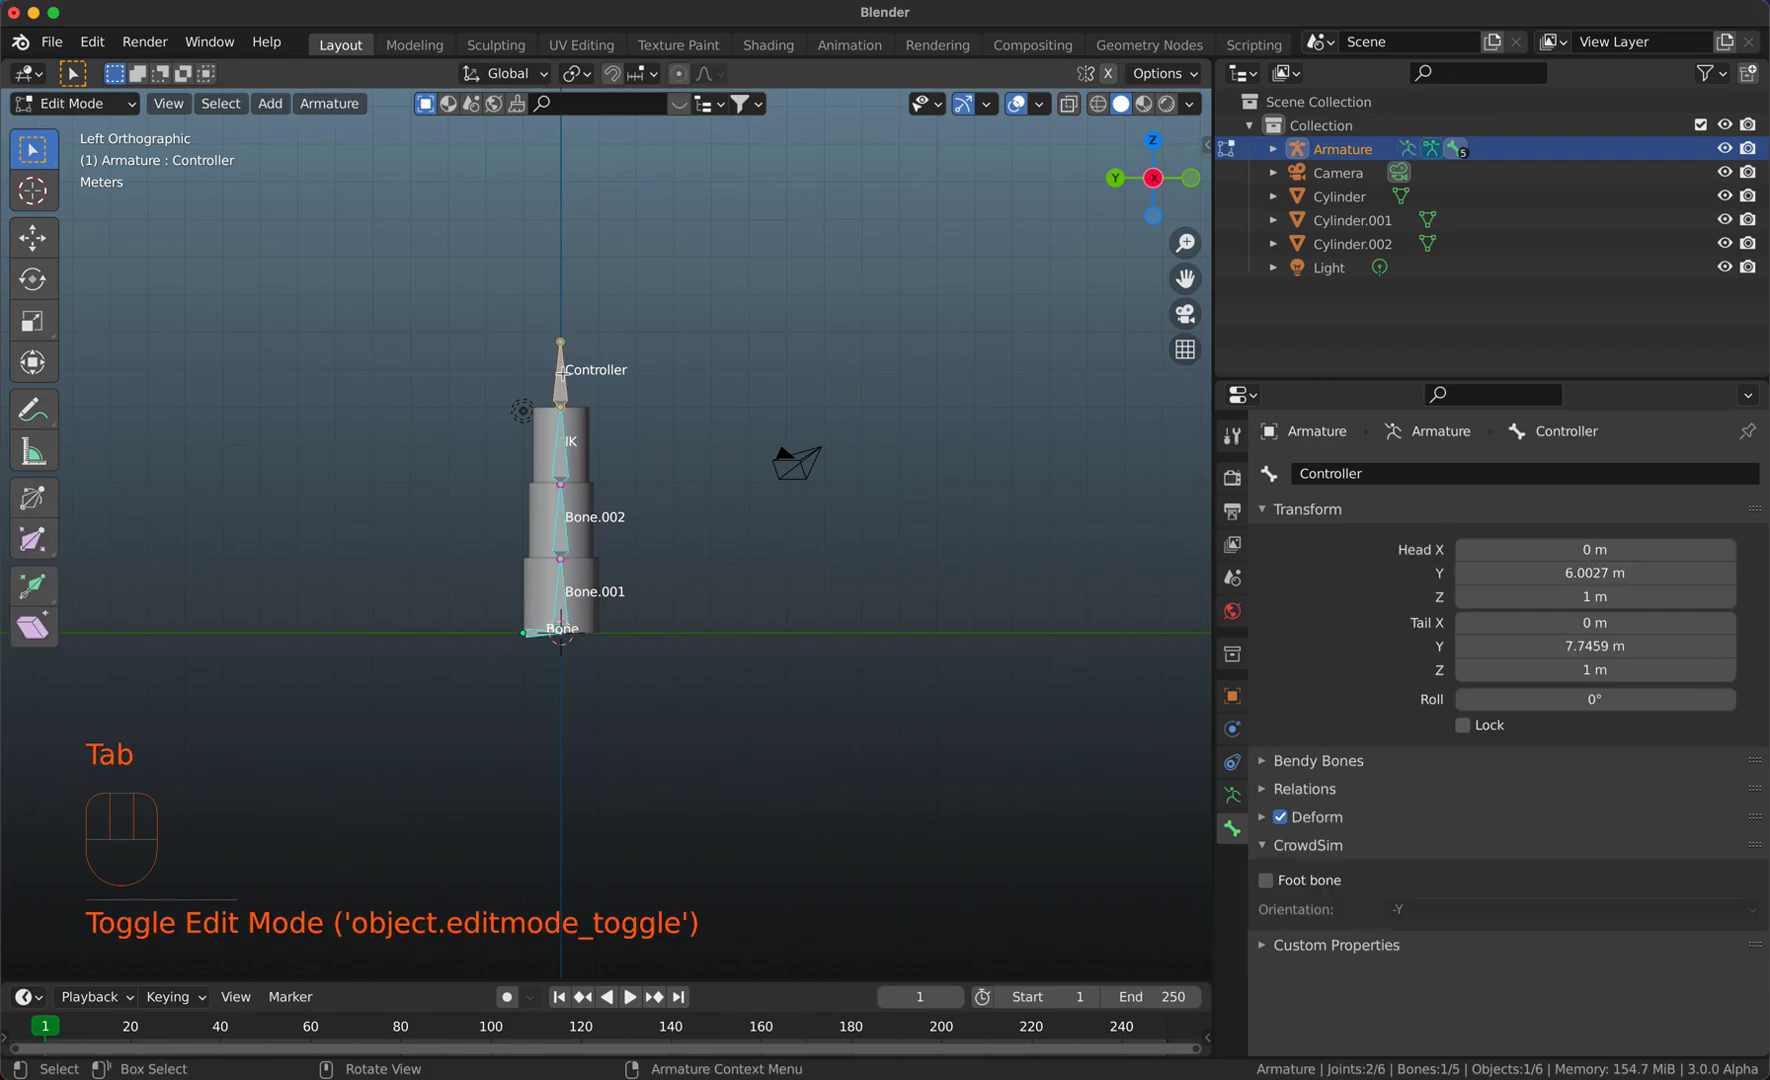
Clear the Controller bone's parent and set the IK bone's IK Stretch to 1
click(1266, 795)
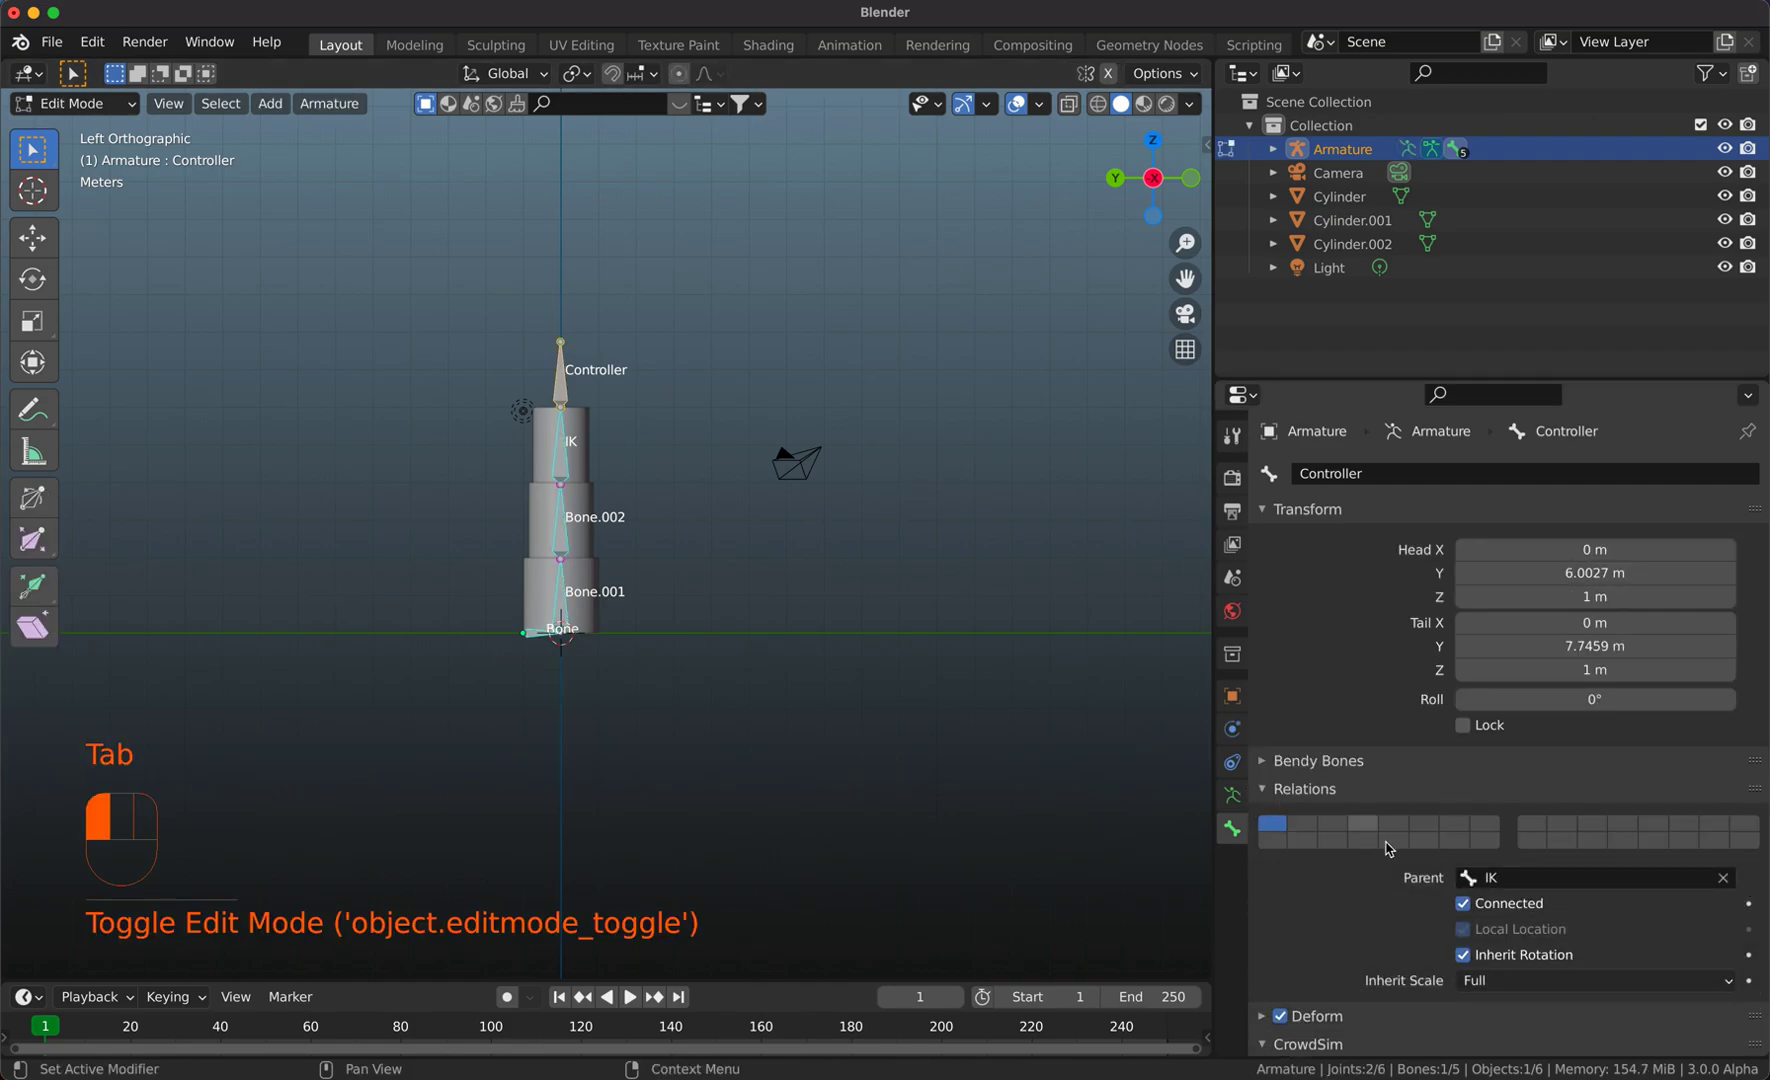
click(1722, 879)
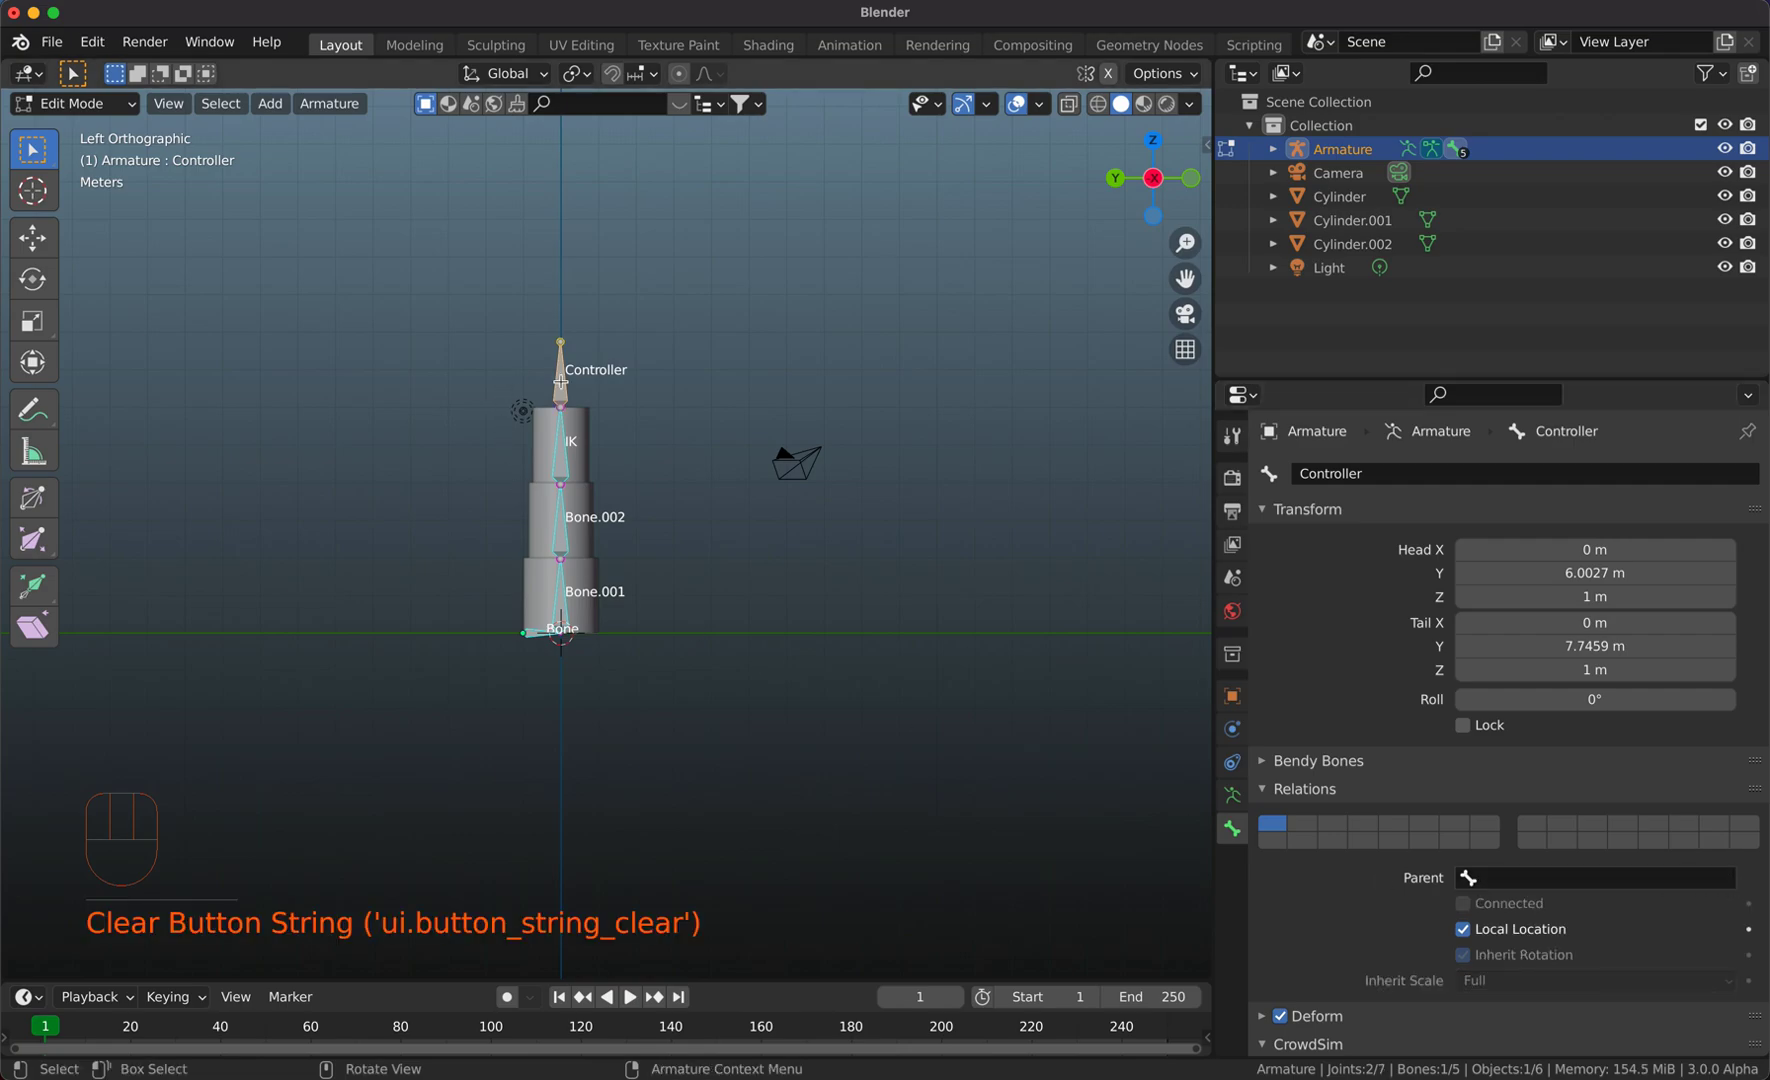
key(Tab)
click(561, 460)
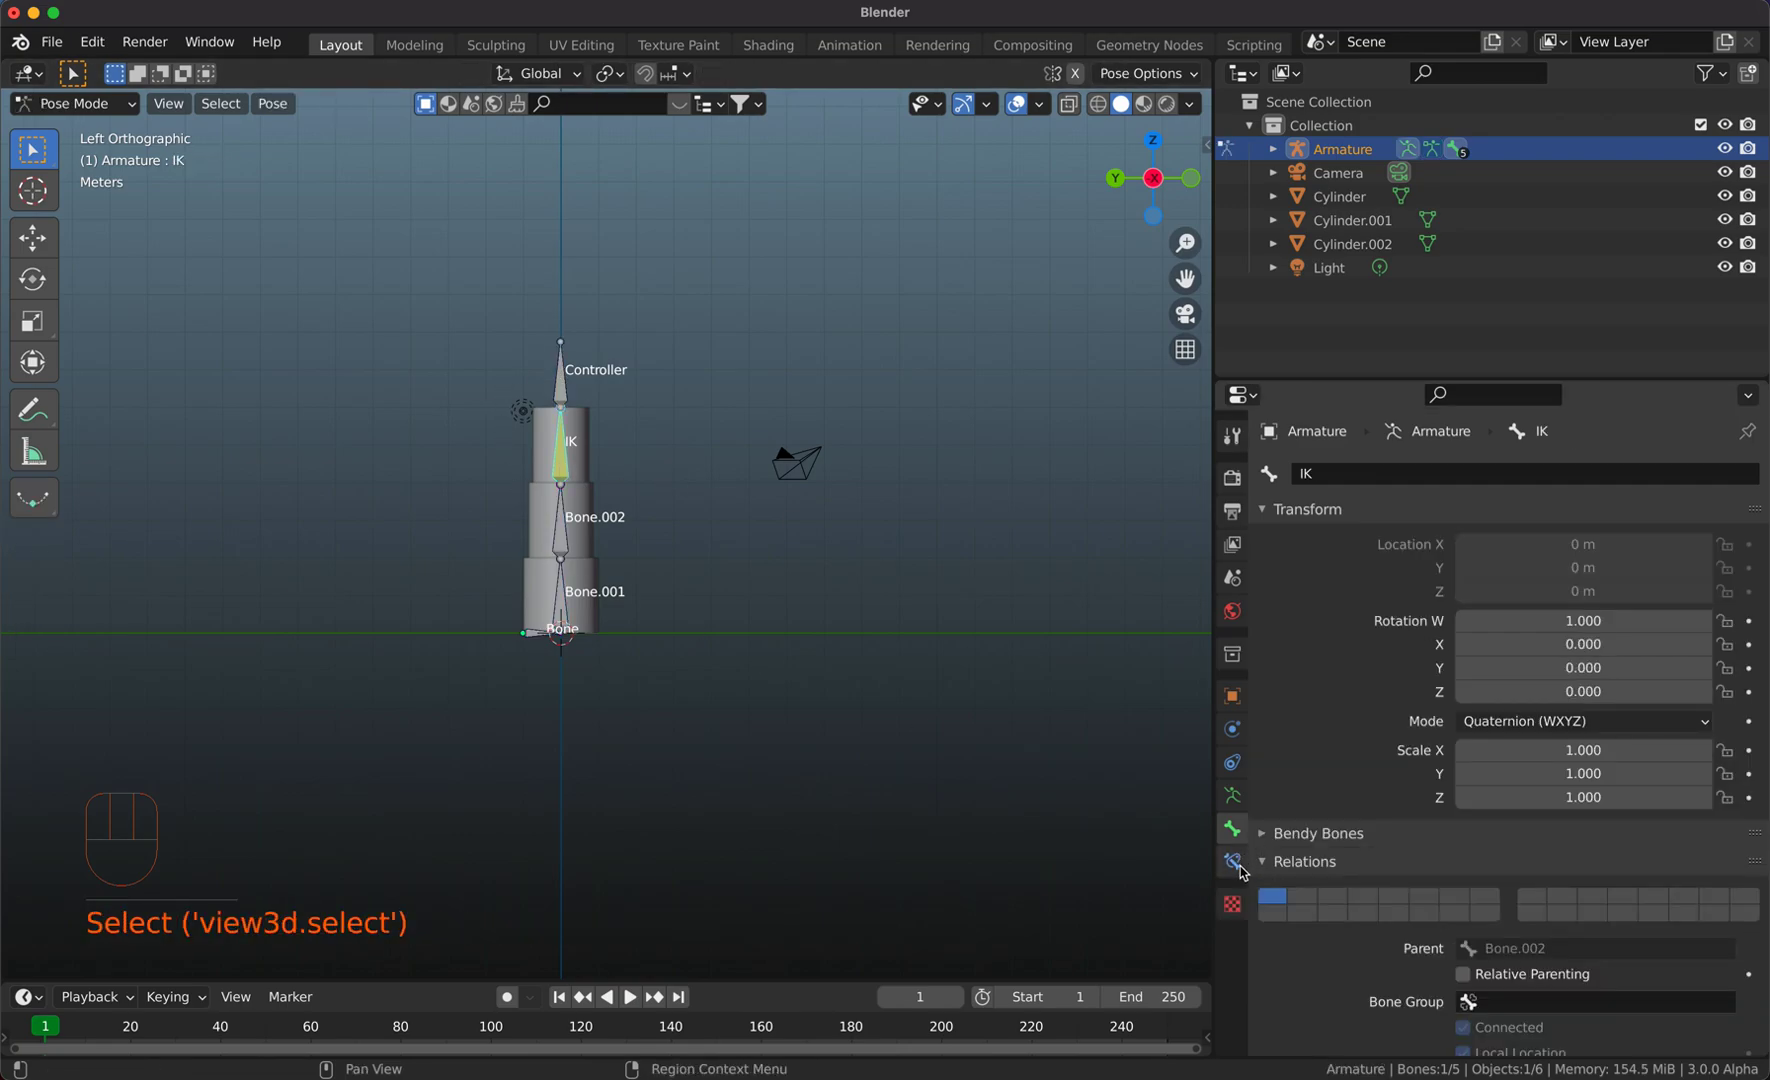
scroll(1343, 865, down, 5)
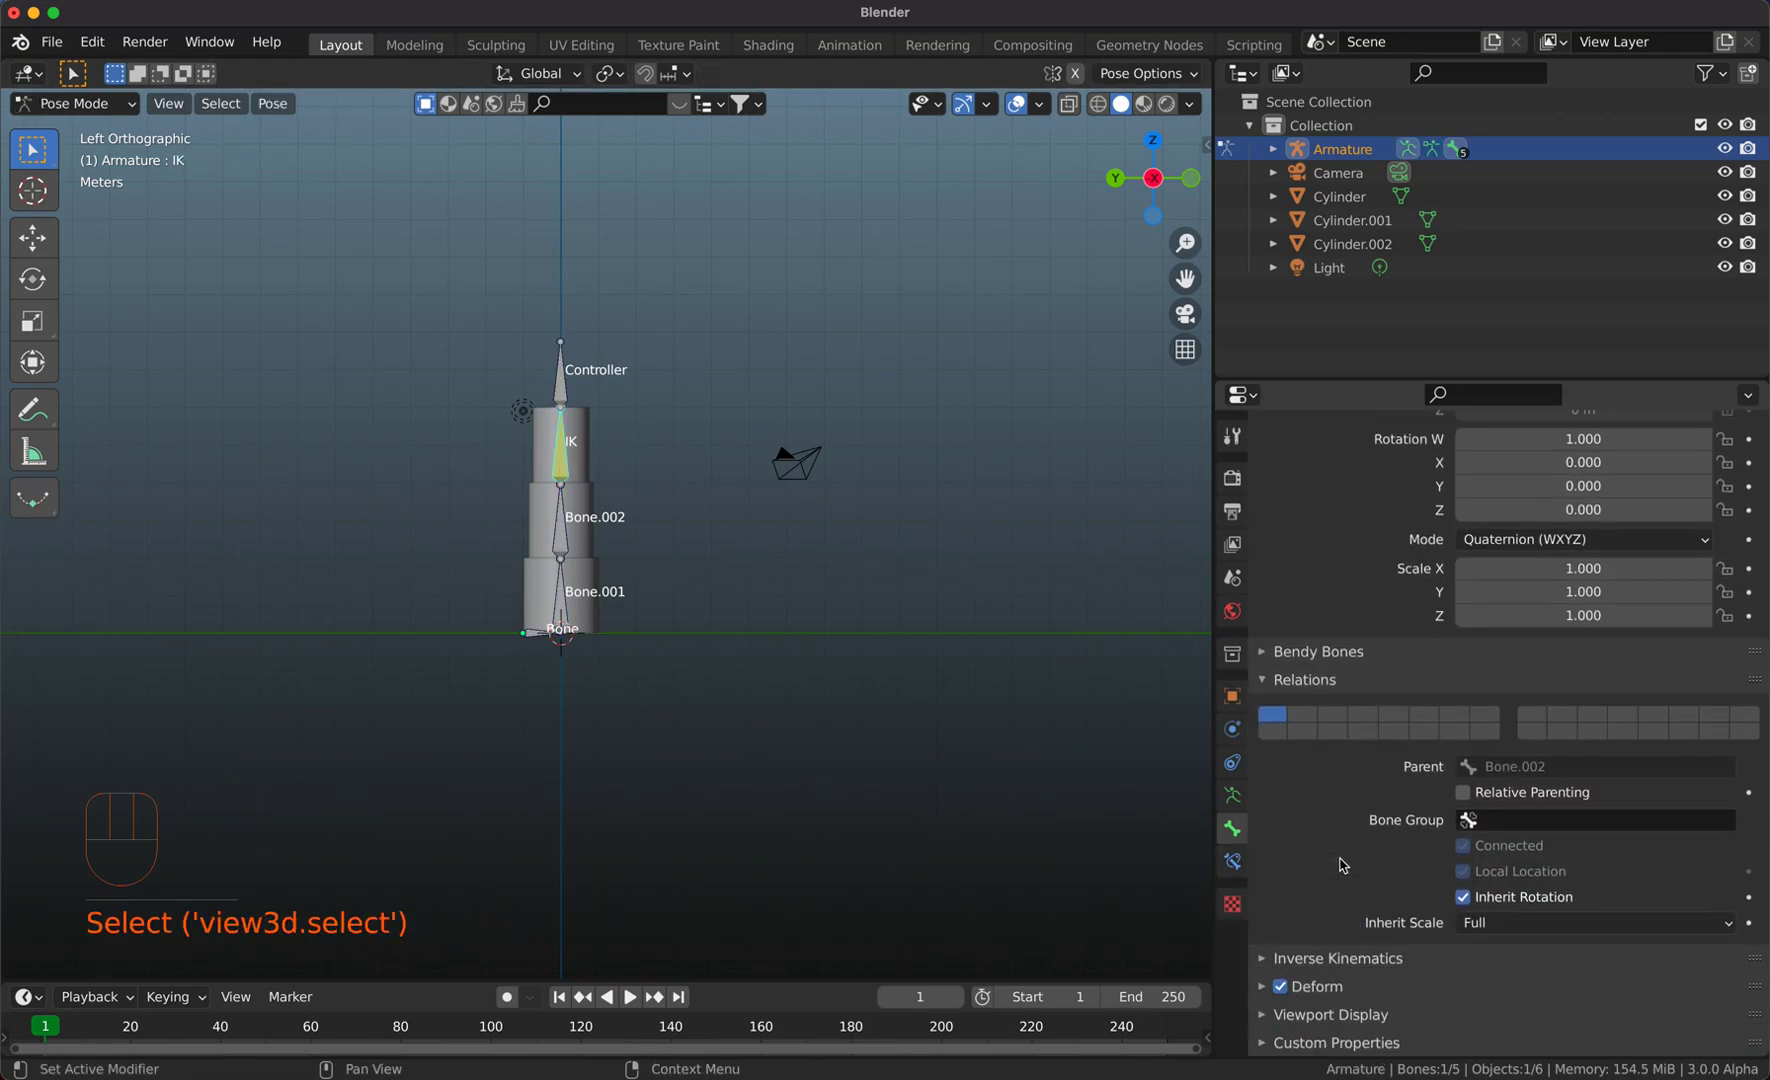
click(1263, 962)
scroll(1263, 966, down, 10)
drag(1519, 548, 1692, 569)
Lock the IK bone's IK on X, Y, Z; give Bone.002 IK Stretch 1 and locked axes
drag(1610, 587, 1612, 655)
click(561, 549)
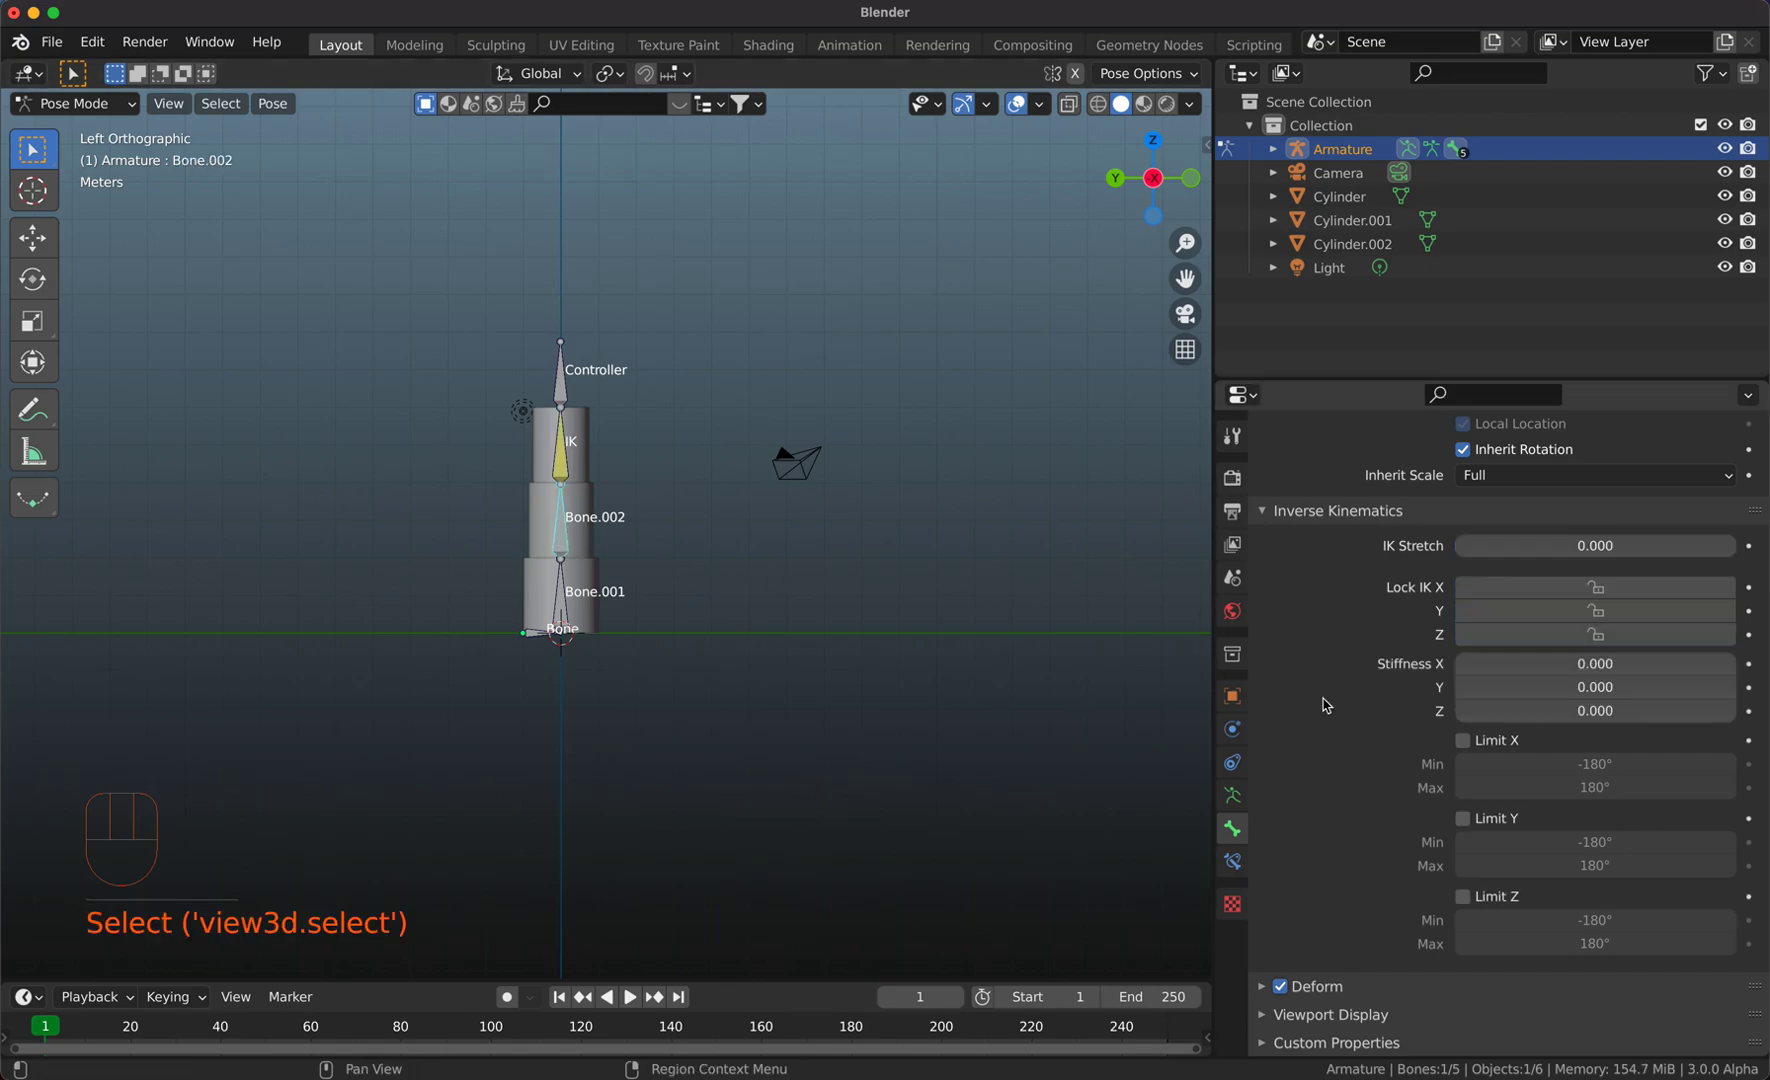
drag(1557, 590, 1558, 636)
drag(1556, 550, 1740, 552)
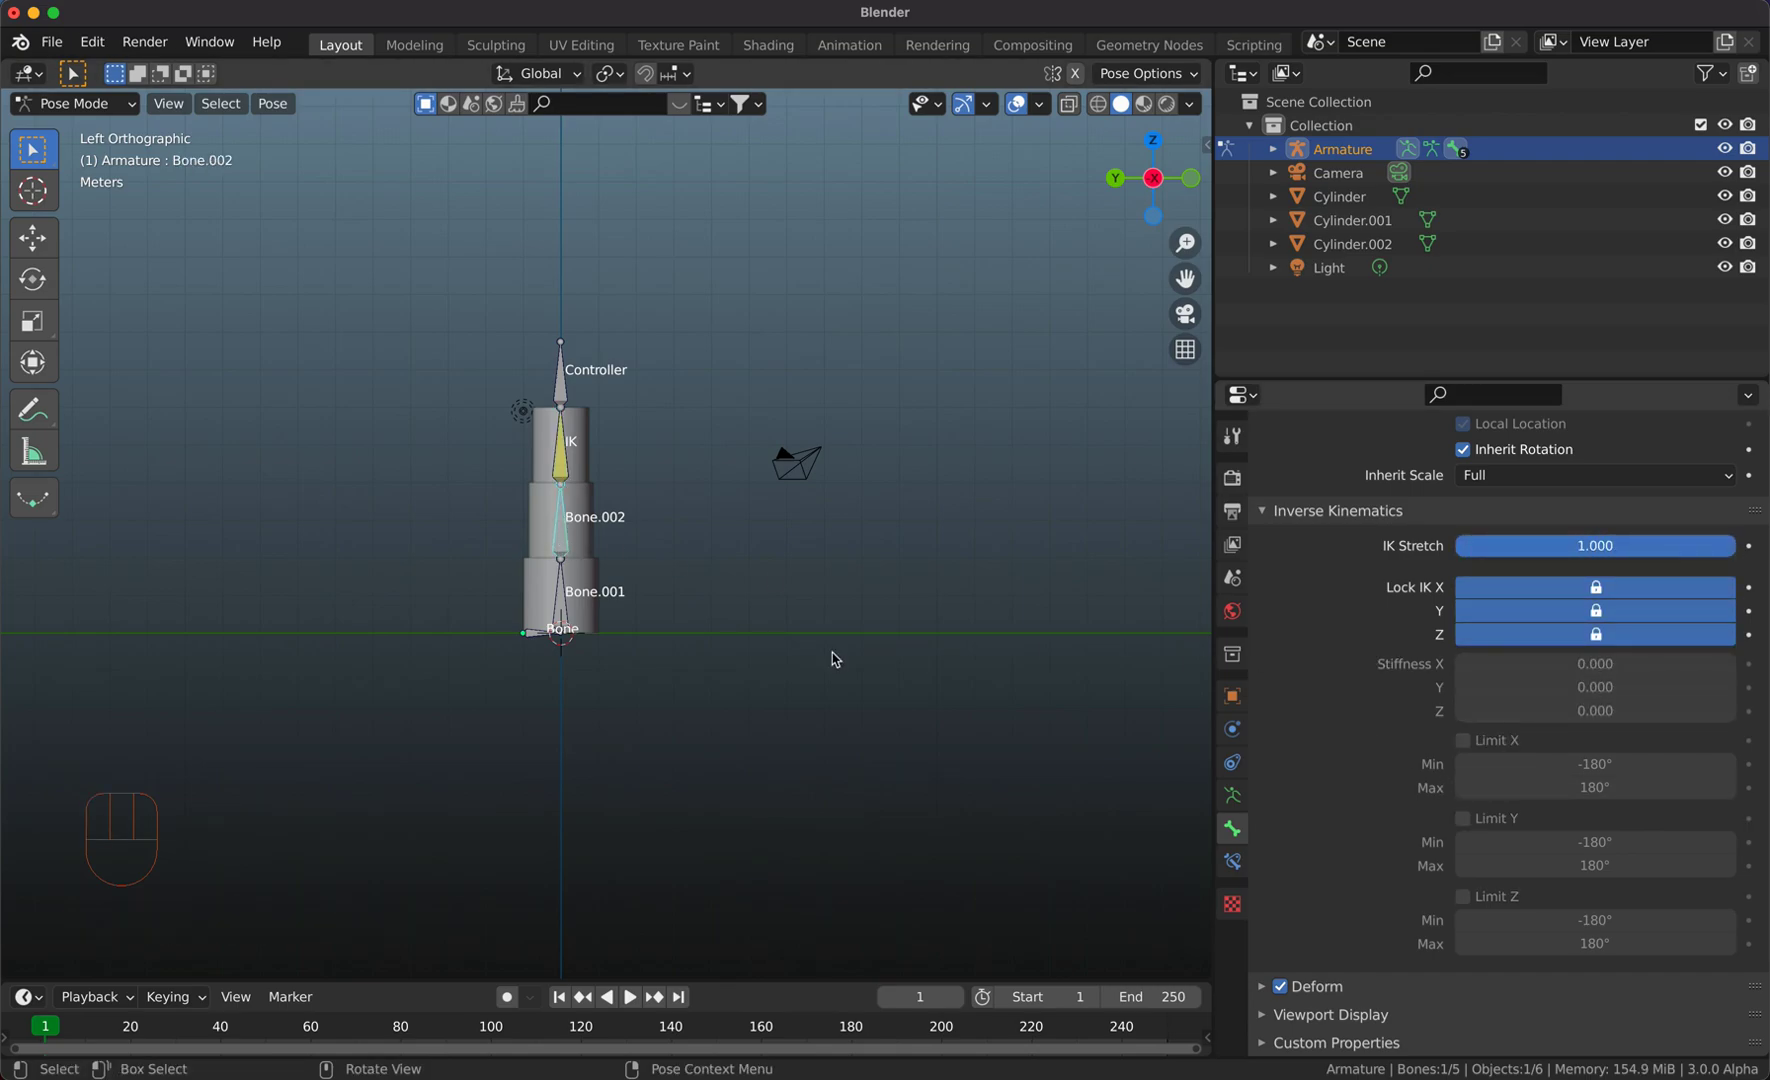
Set Bone.001's IK Stretch to 1 with IK locked on X, Y and Z
click(572, 630)
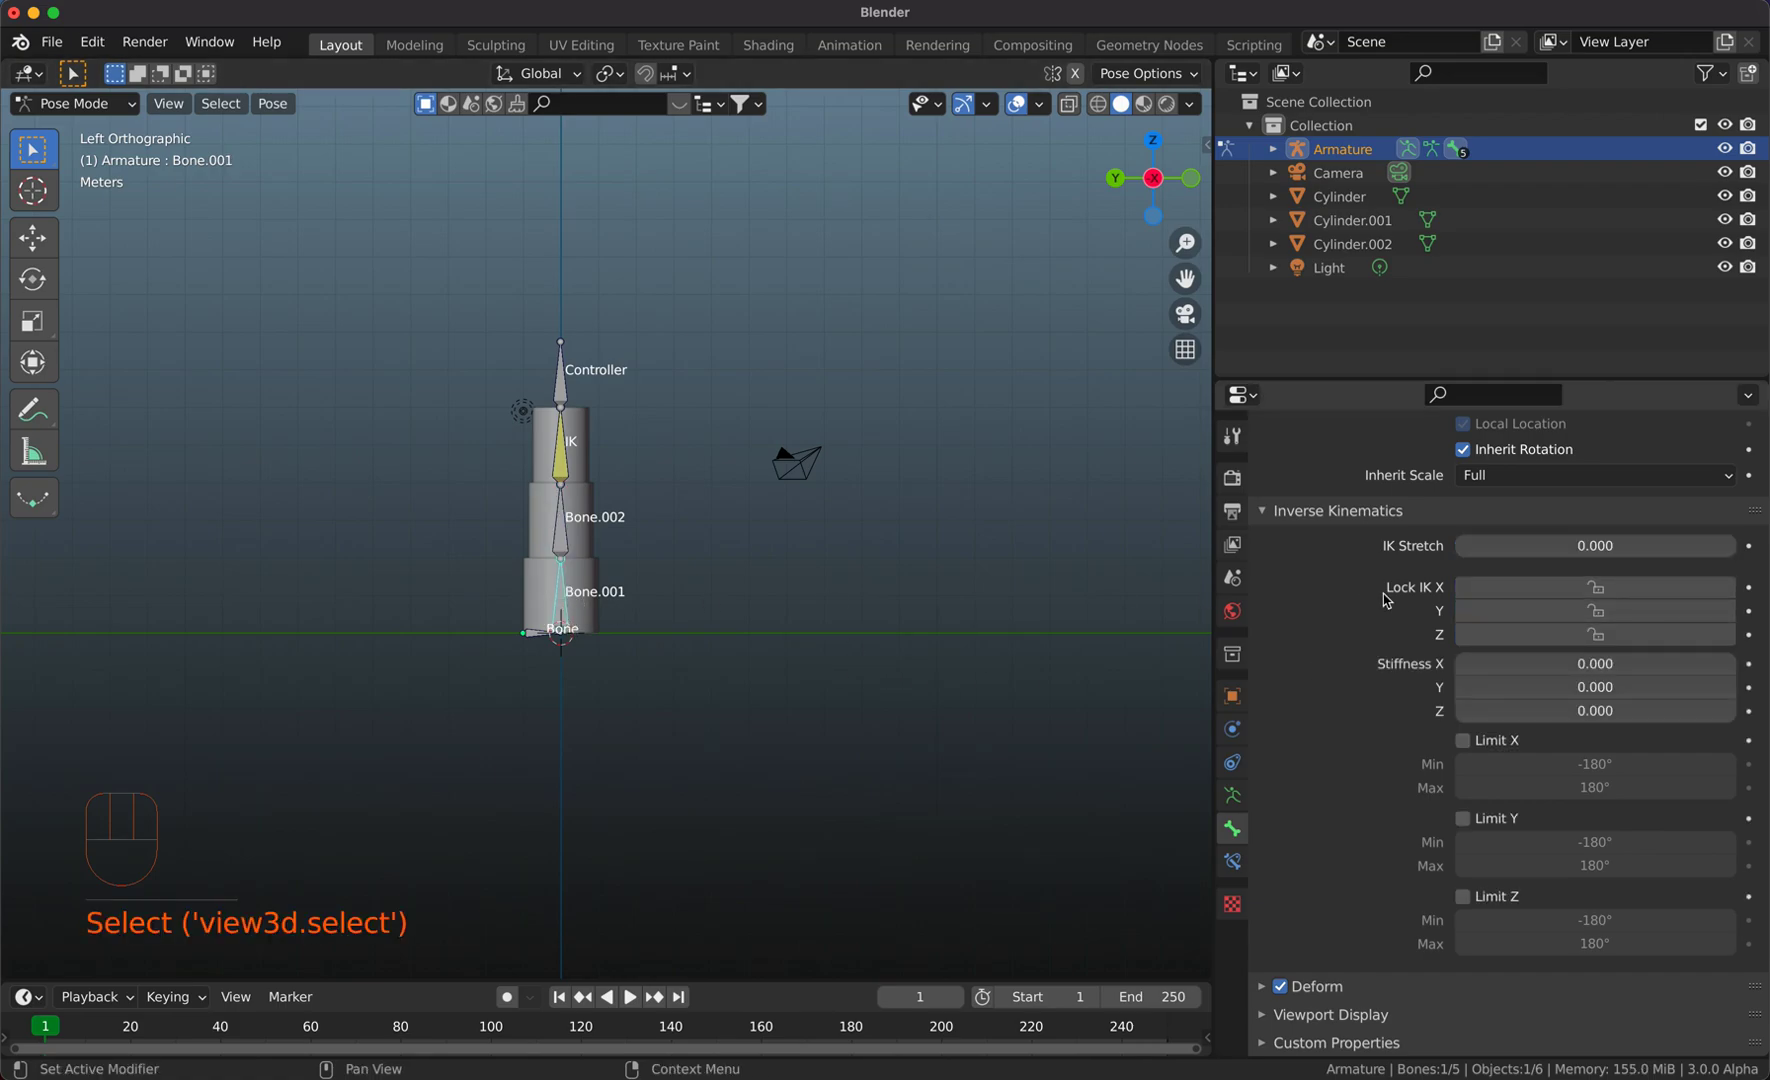
drag(1517, 548, 1735, 548)
drag(1525, 588, 1522, 636)
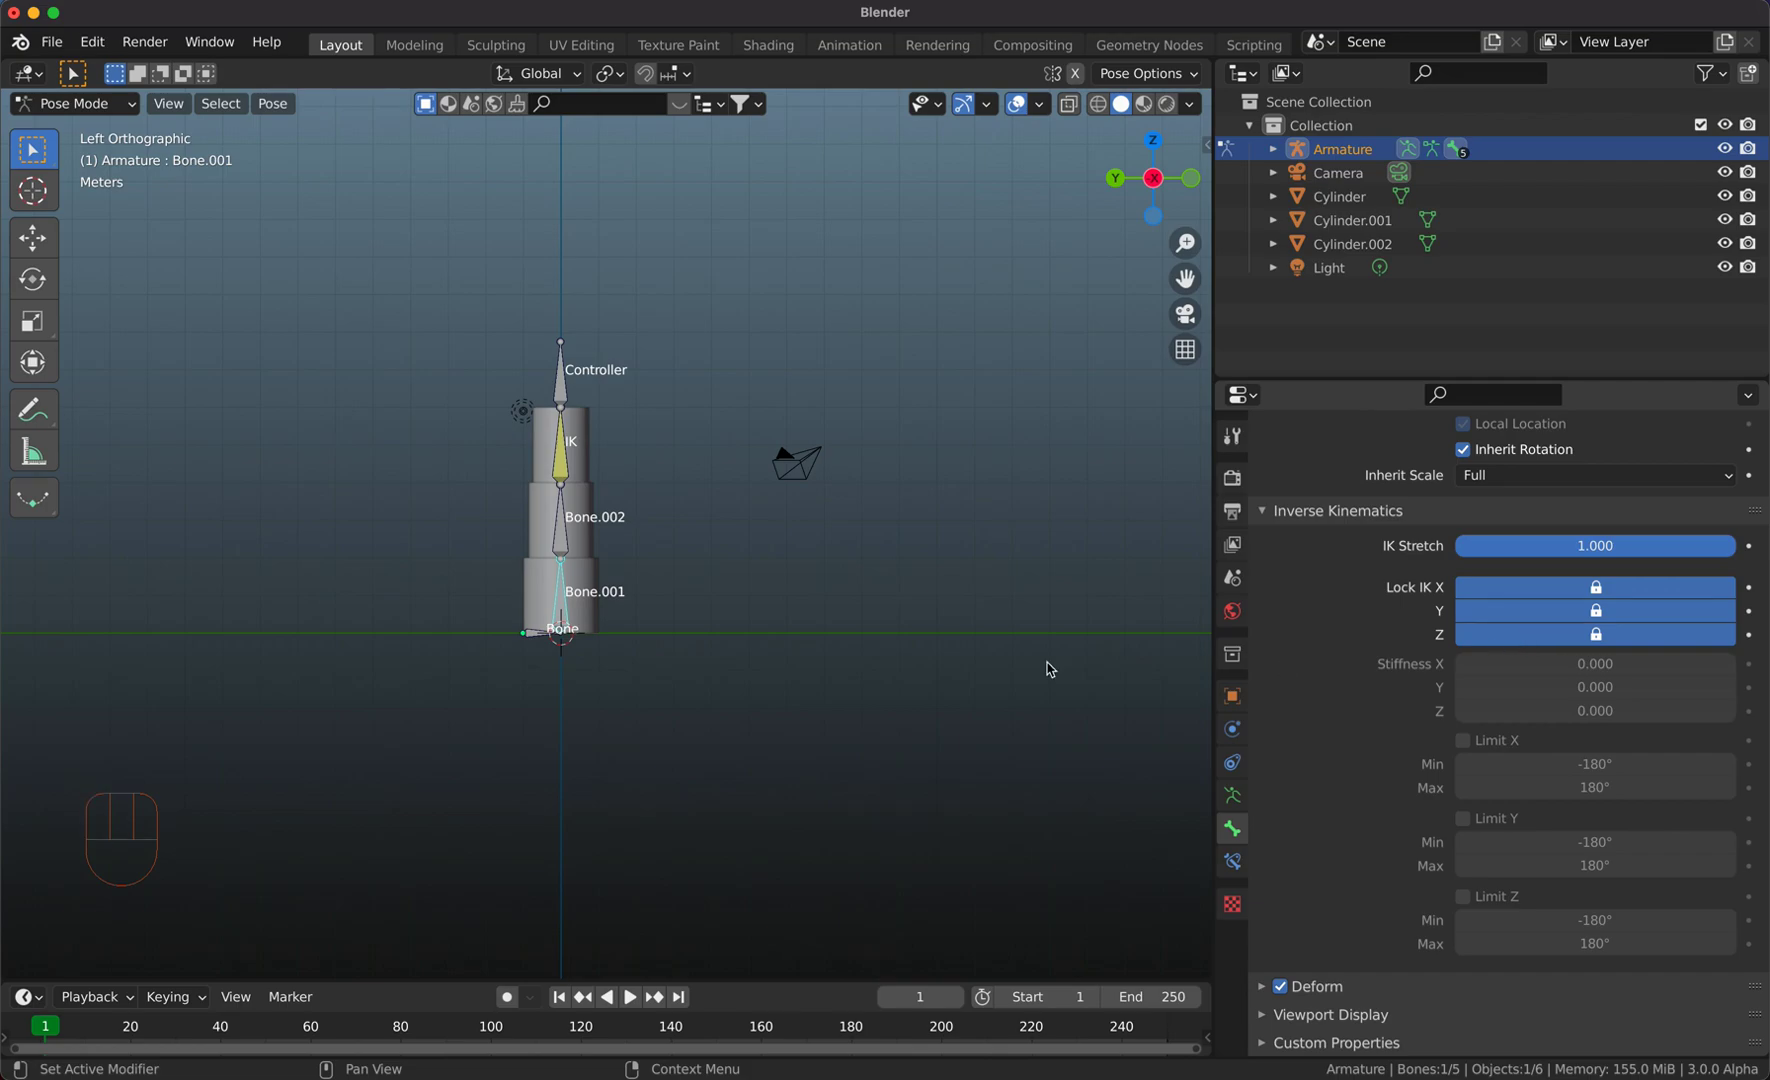
click(558, 385)
Move the Controller bone with G to check the Bone.001–IK chain tilts and stretches after it
key(g)
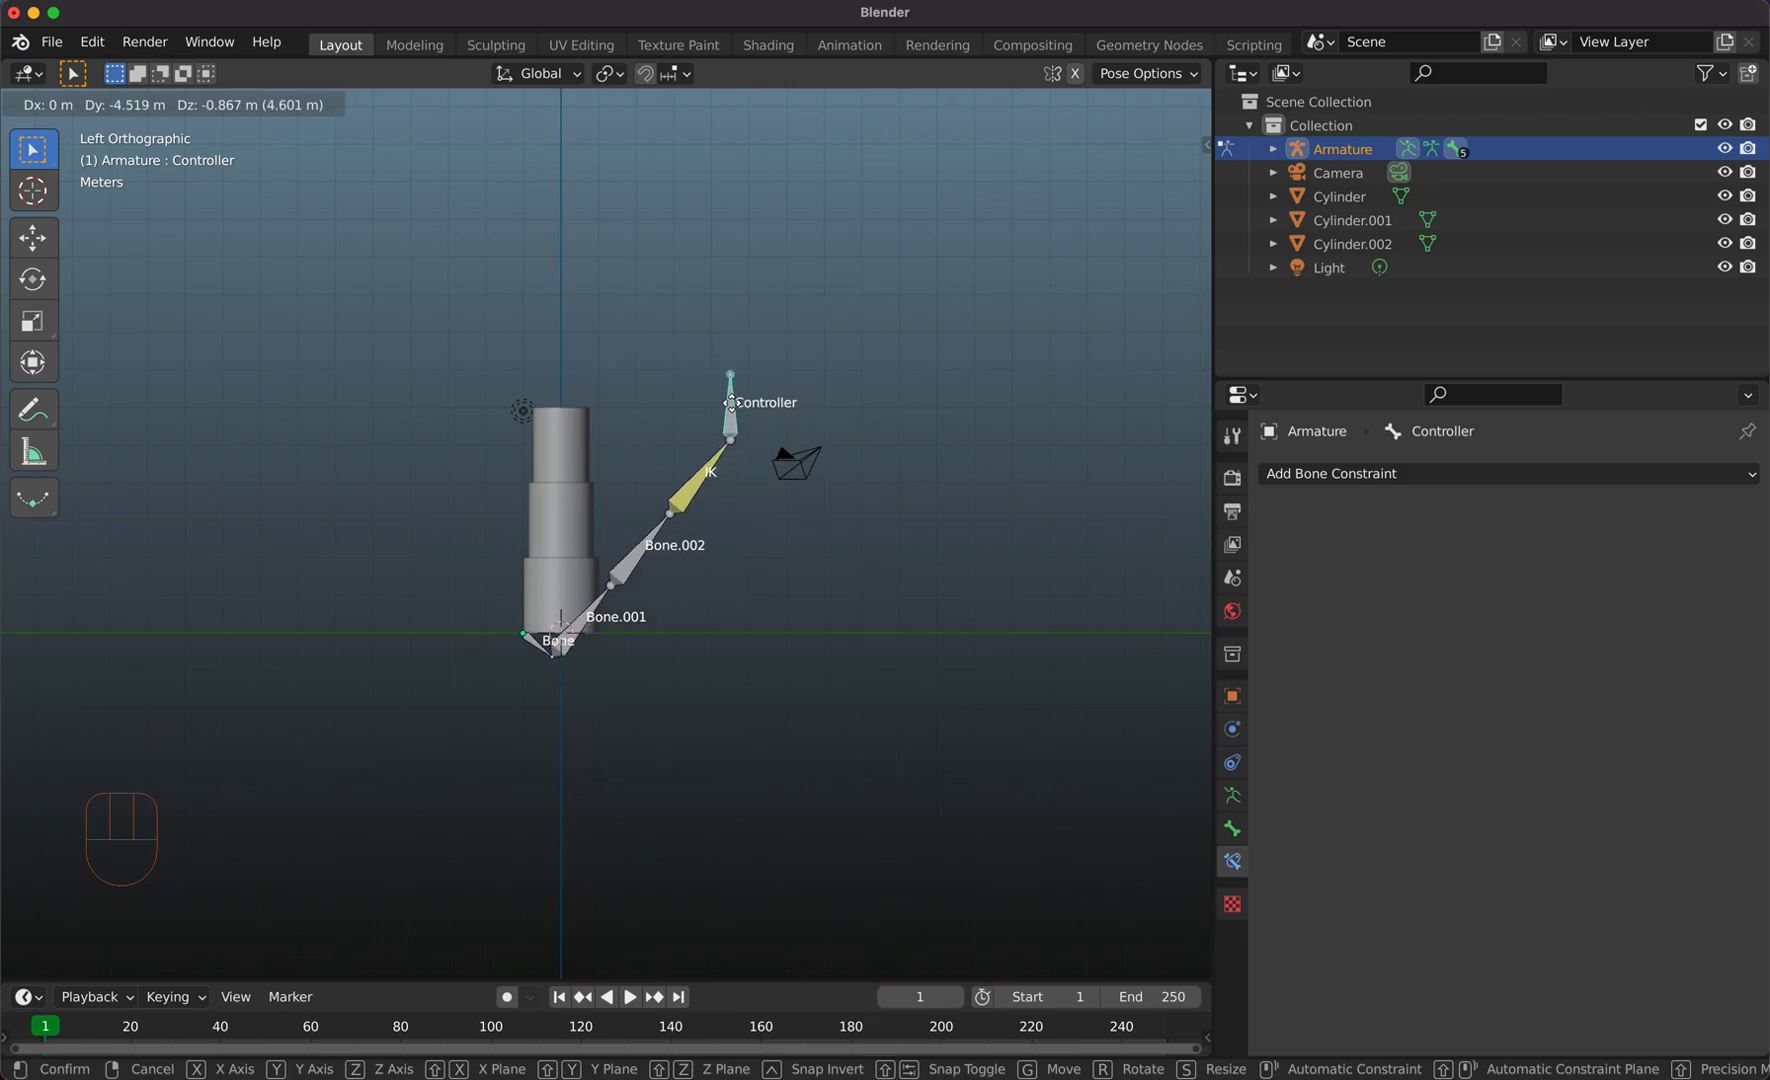
key(Tab)
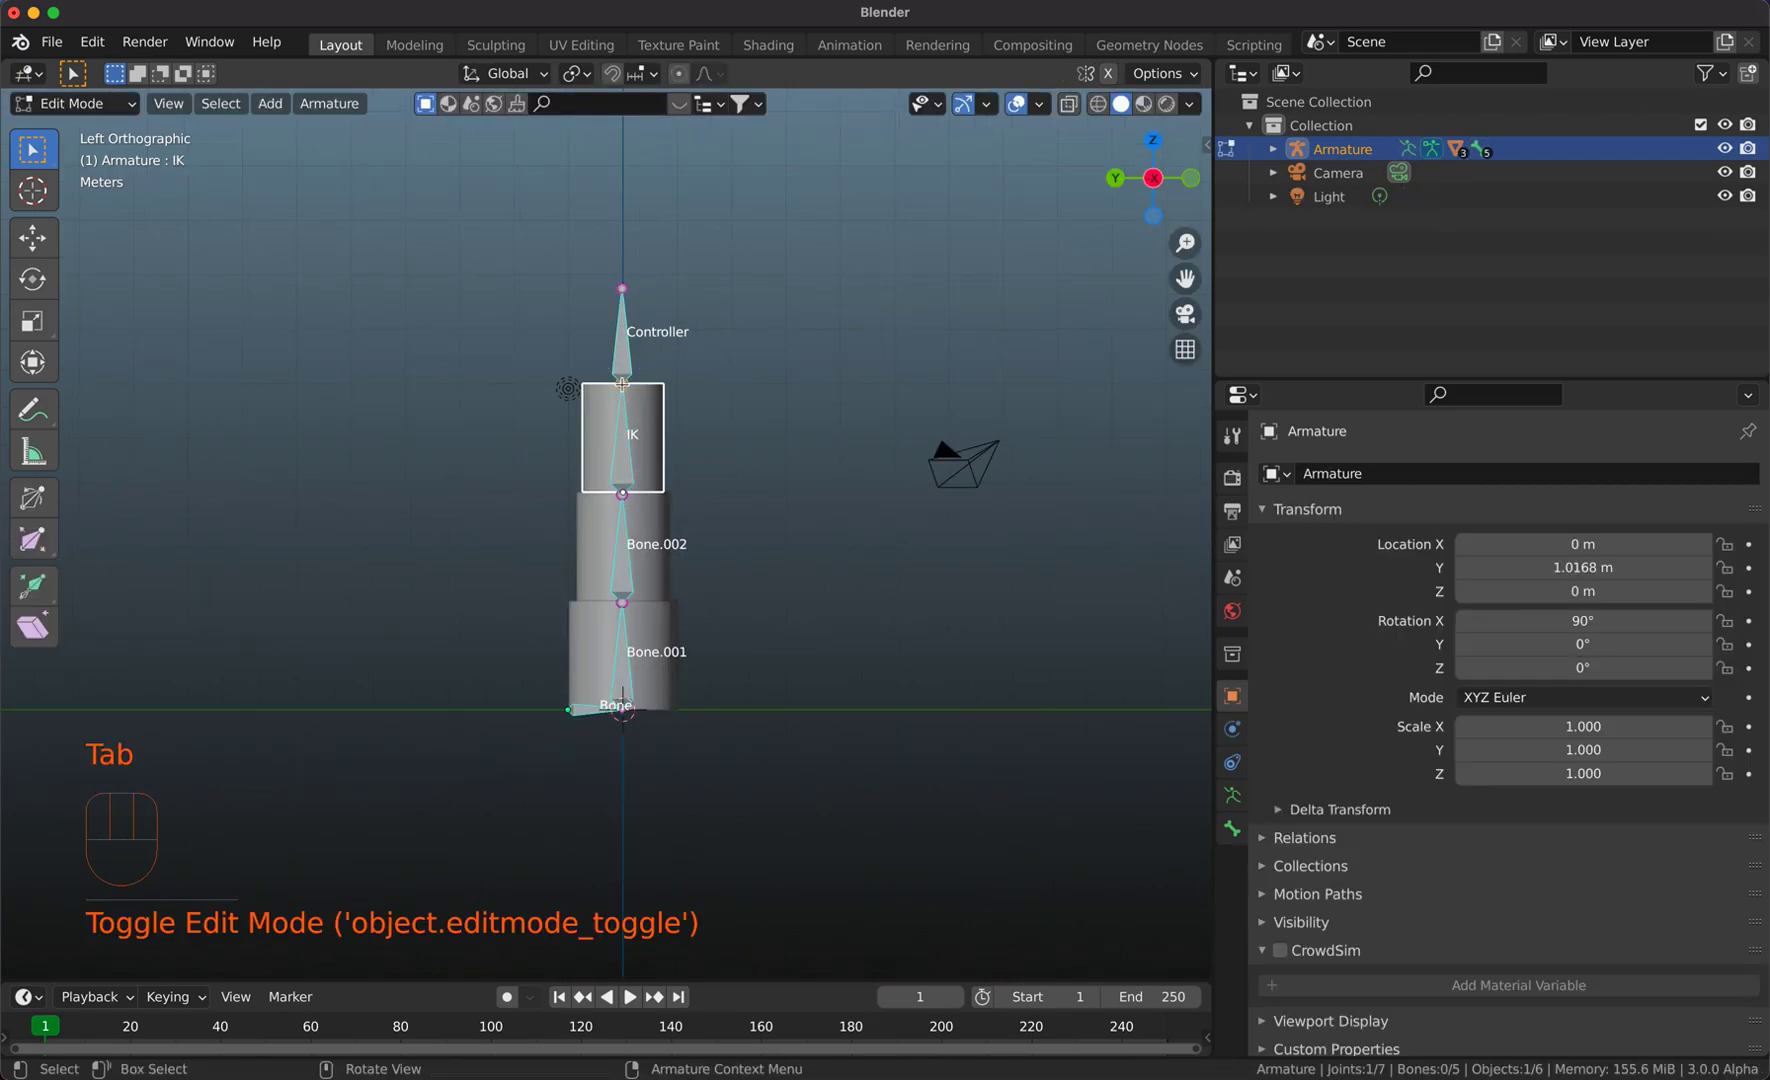
Extrude three right-pointing side bones, IK.001, Bone.003 and Bone.004, from the chain's joints
click(622, 384)
key(e)
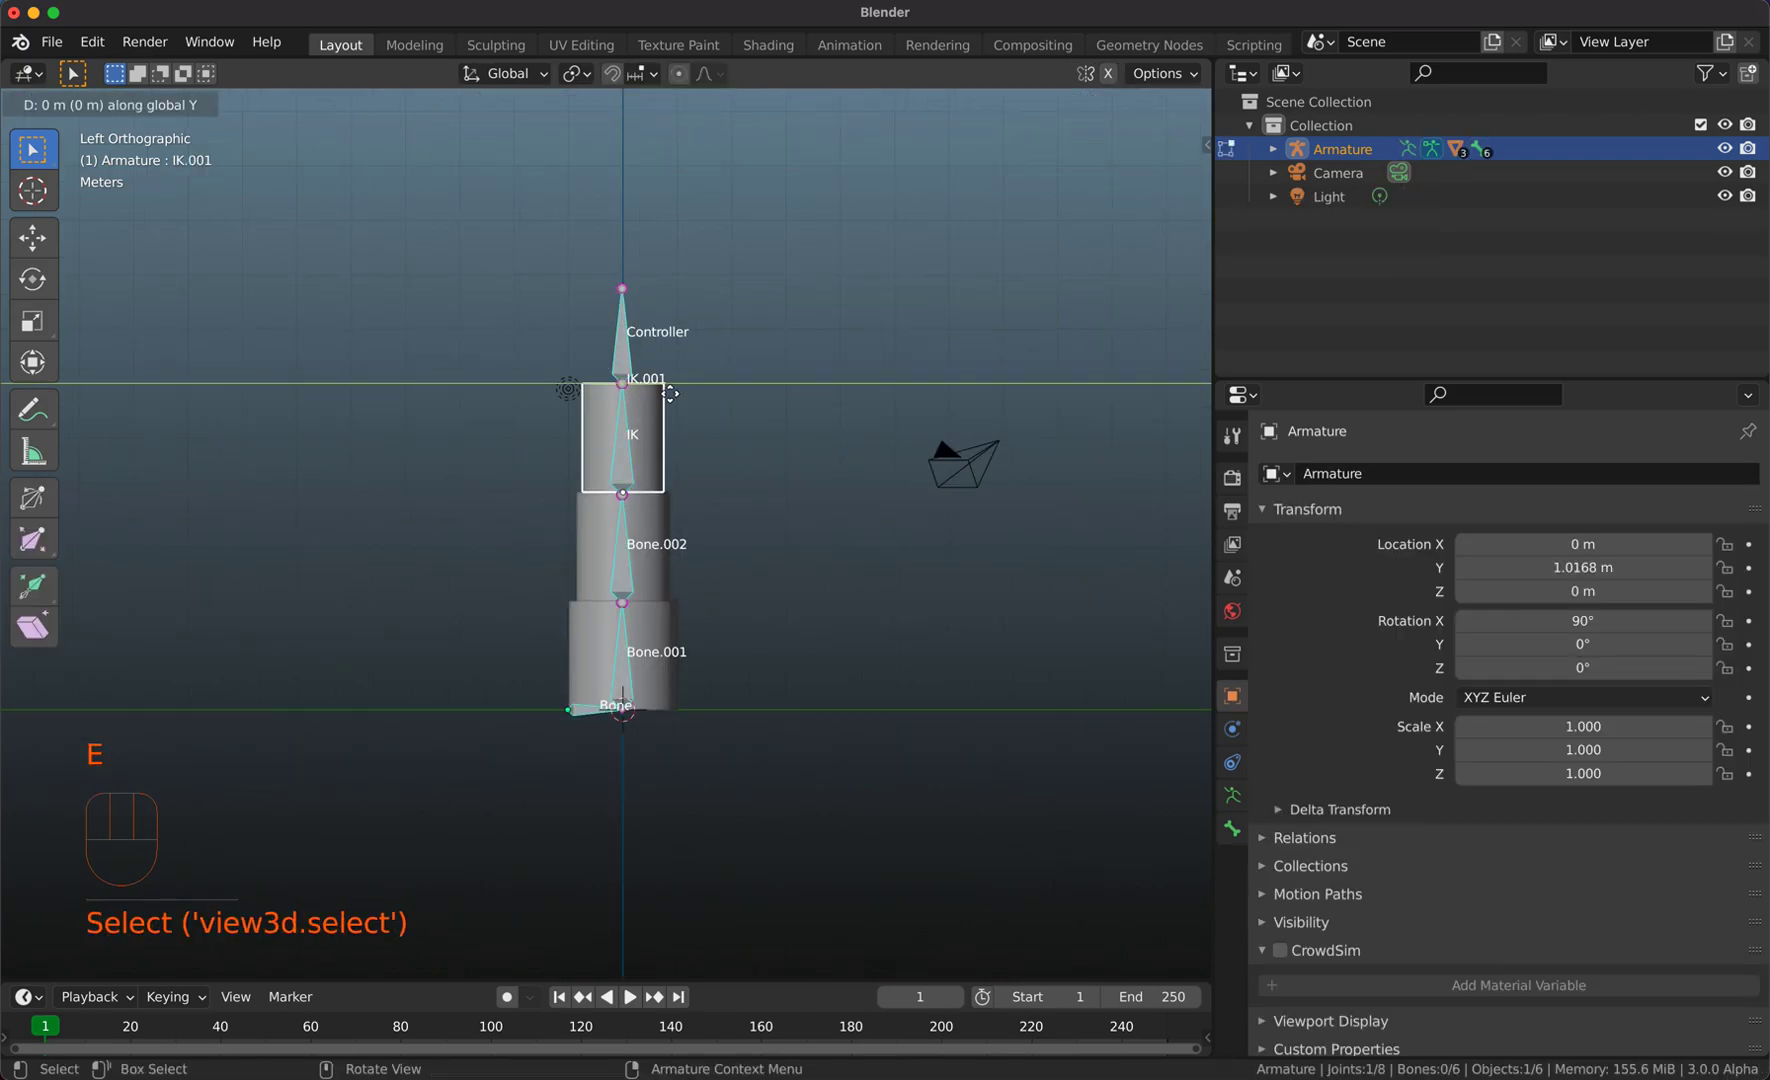
click(802, 395)
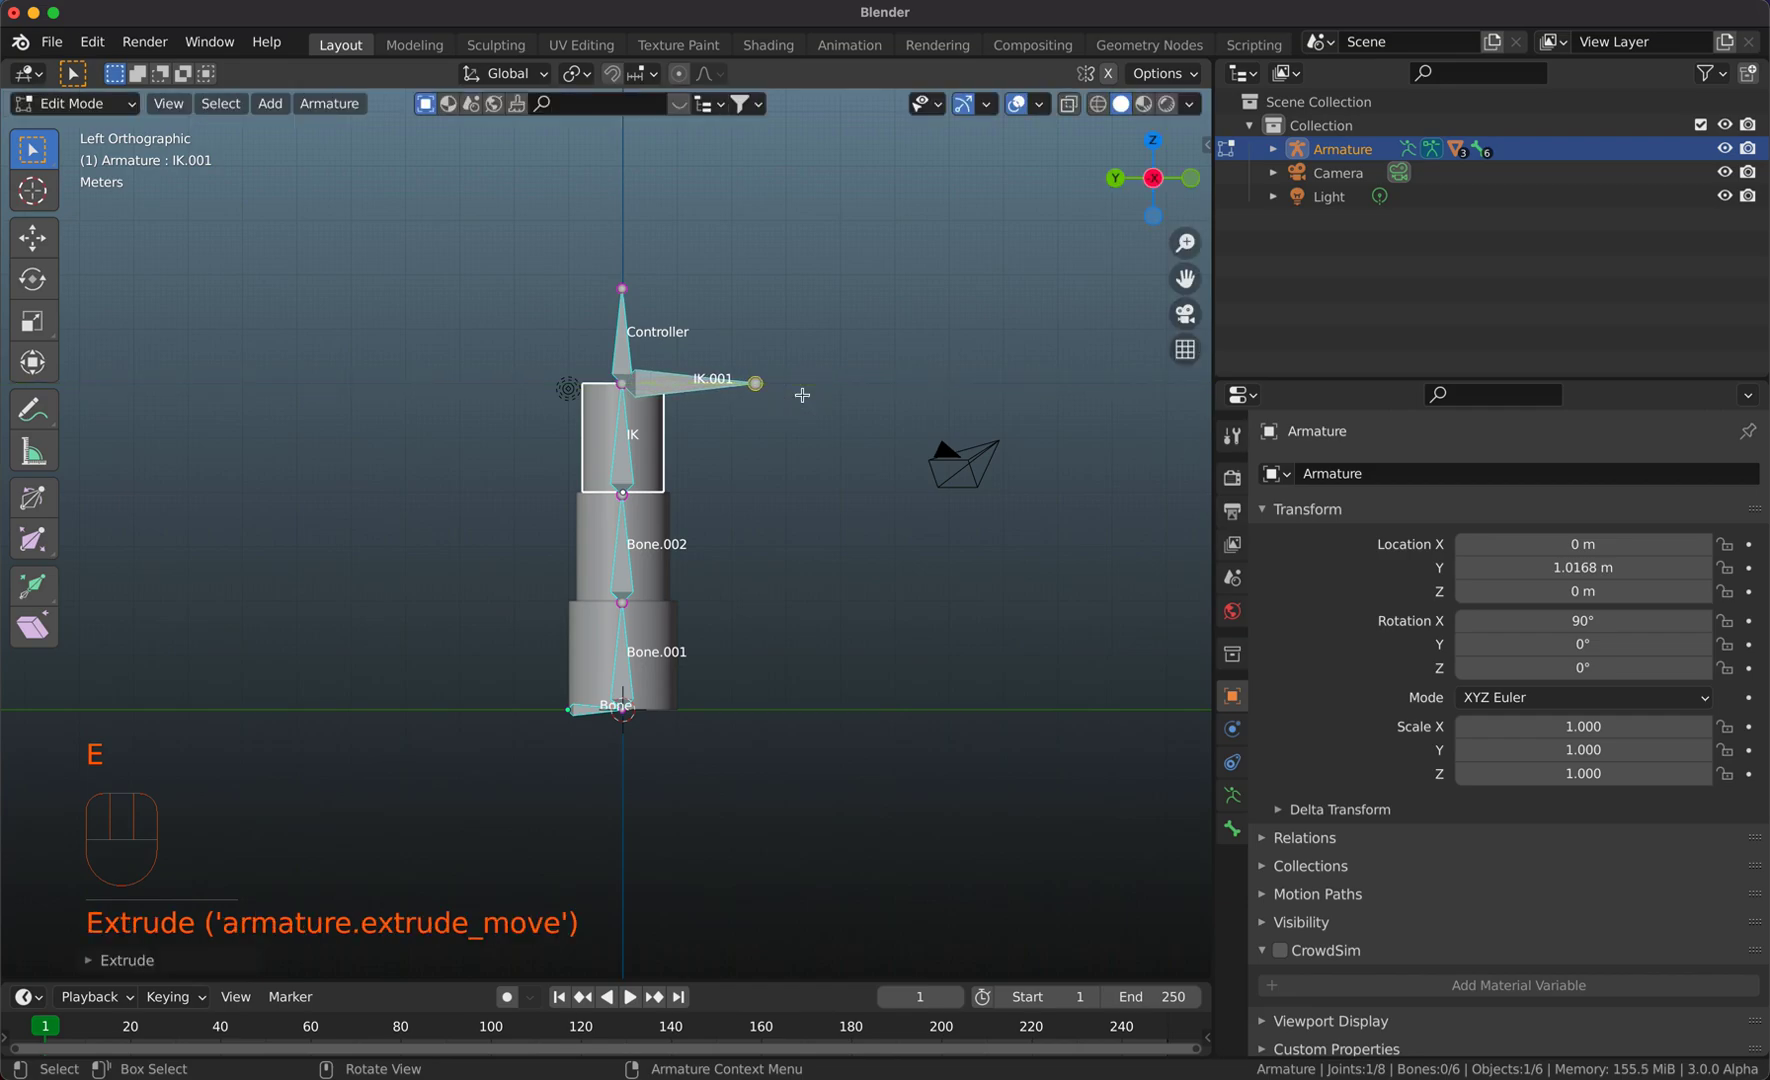
click(622, 495)
key(e)
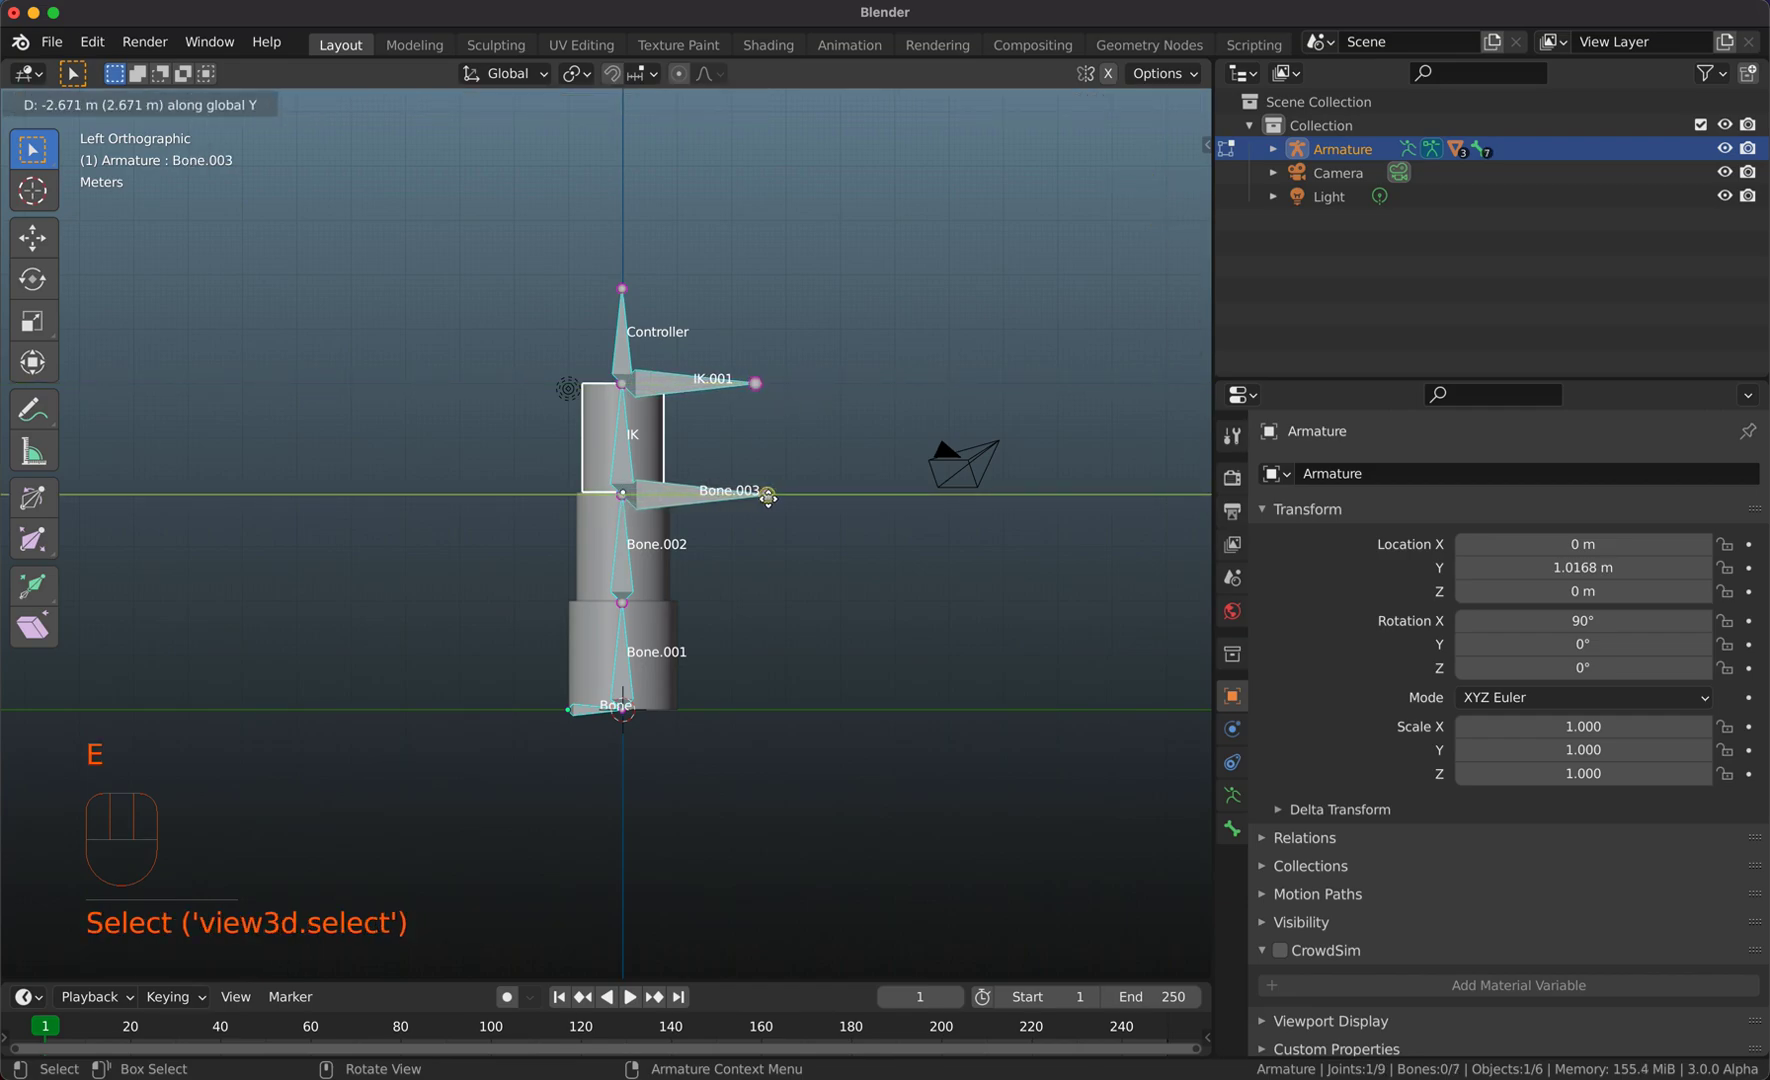
click(768, 496)
click(625, 603)
key(e)
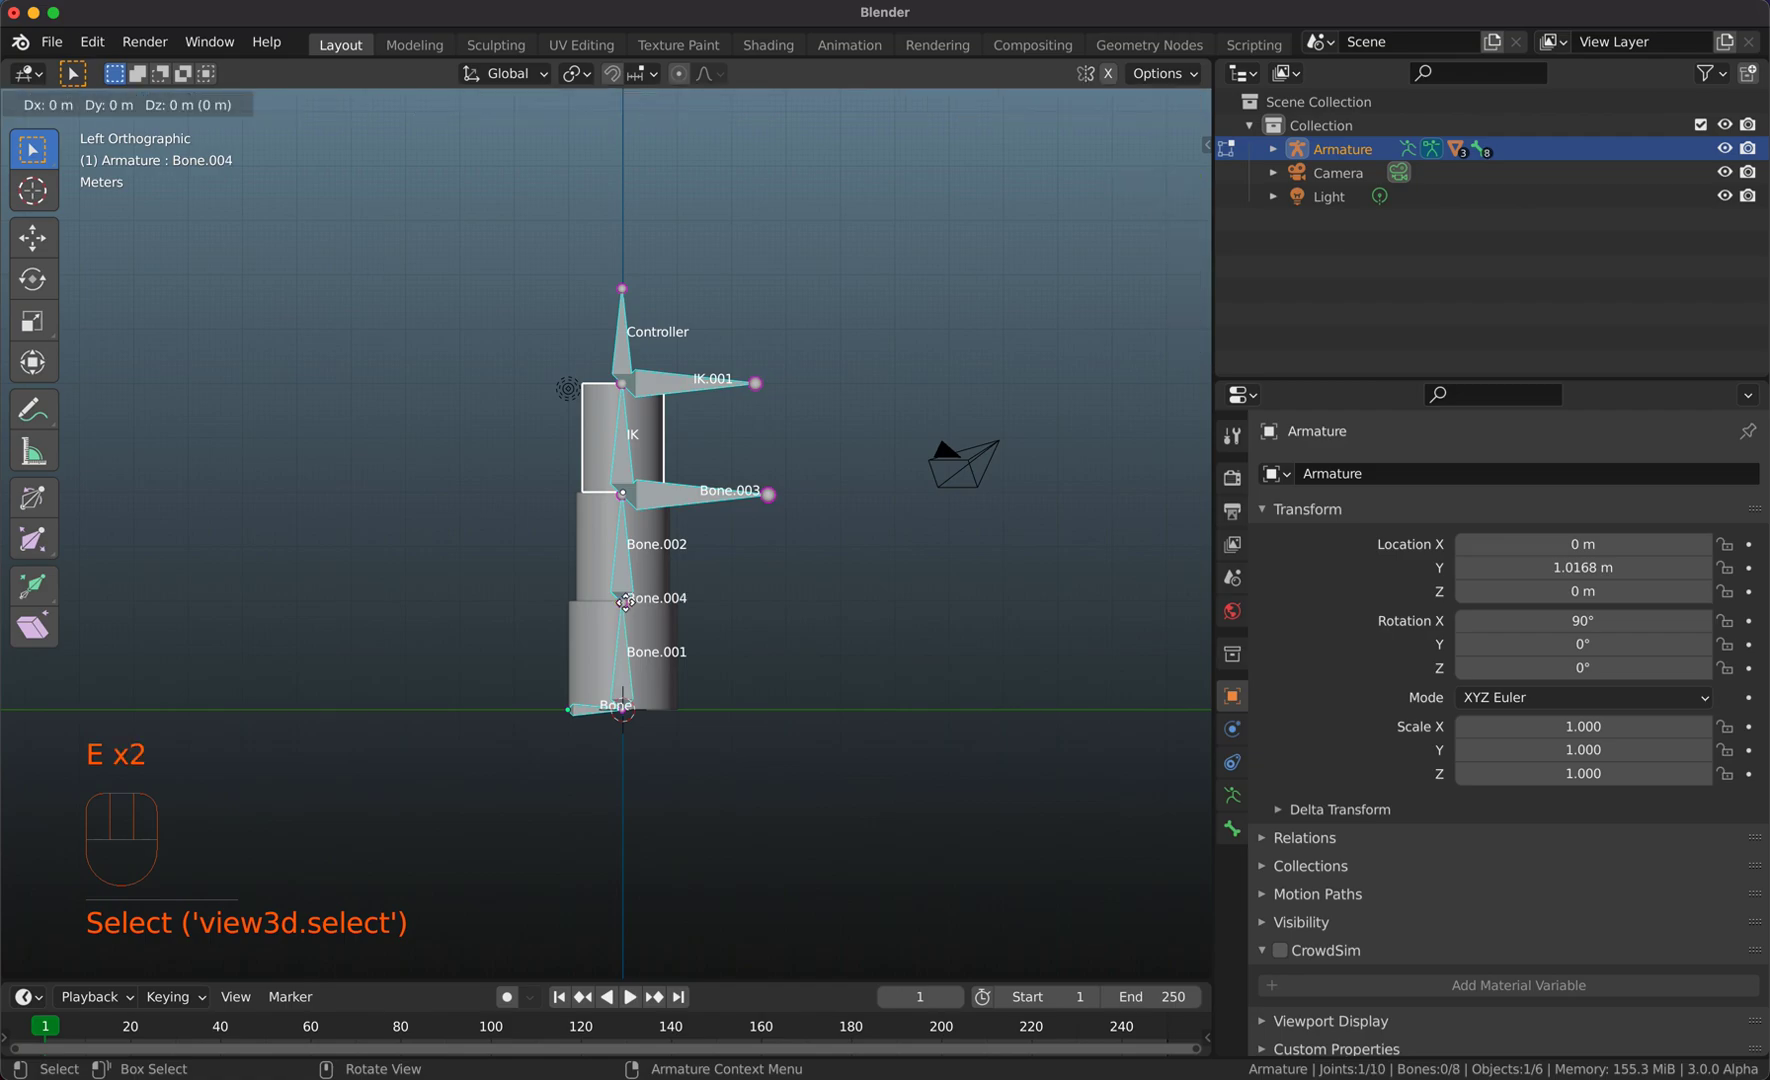
click(766, 601)
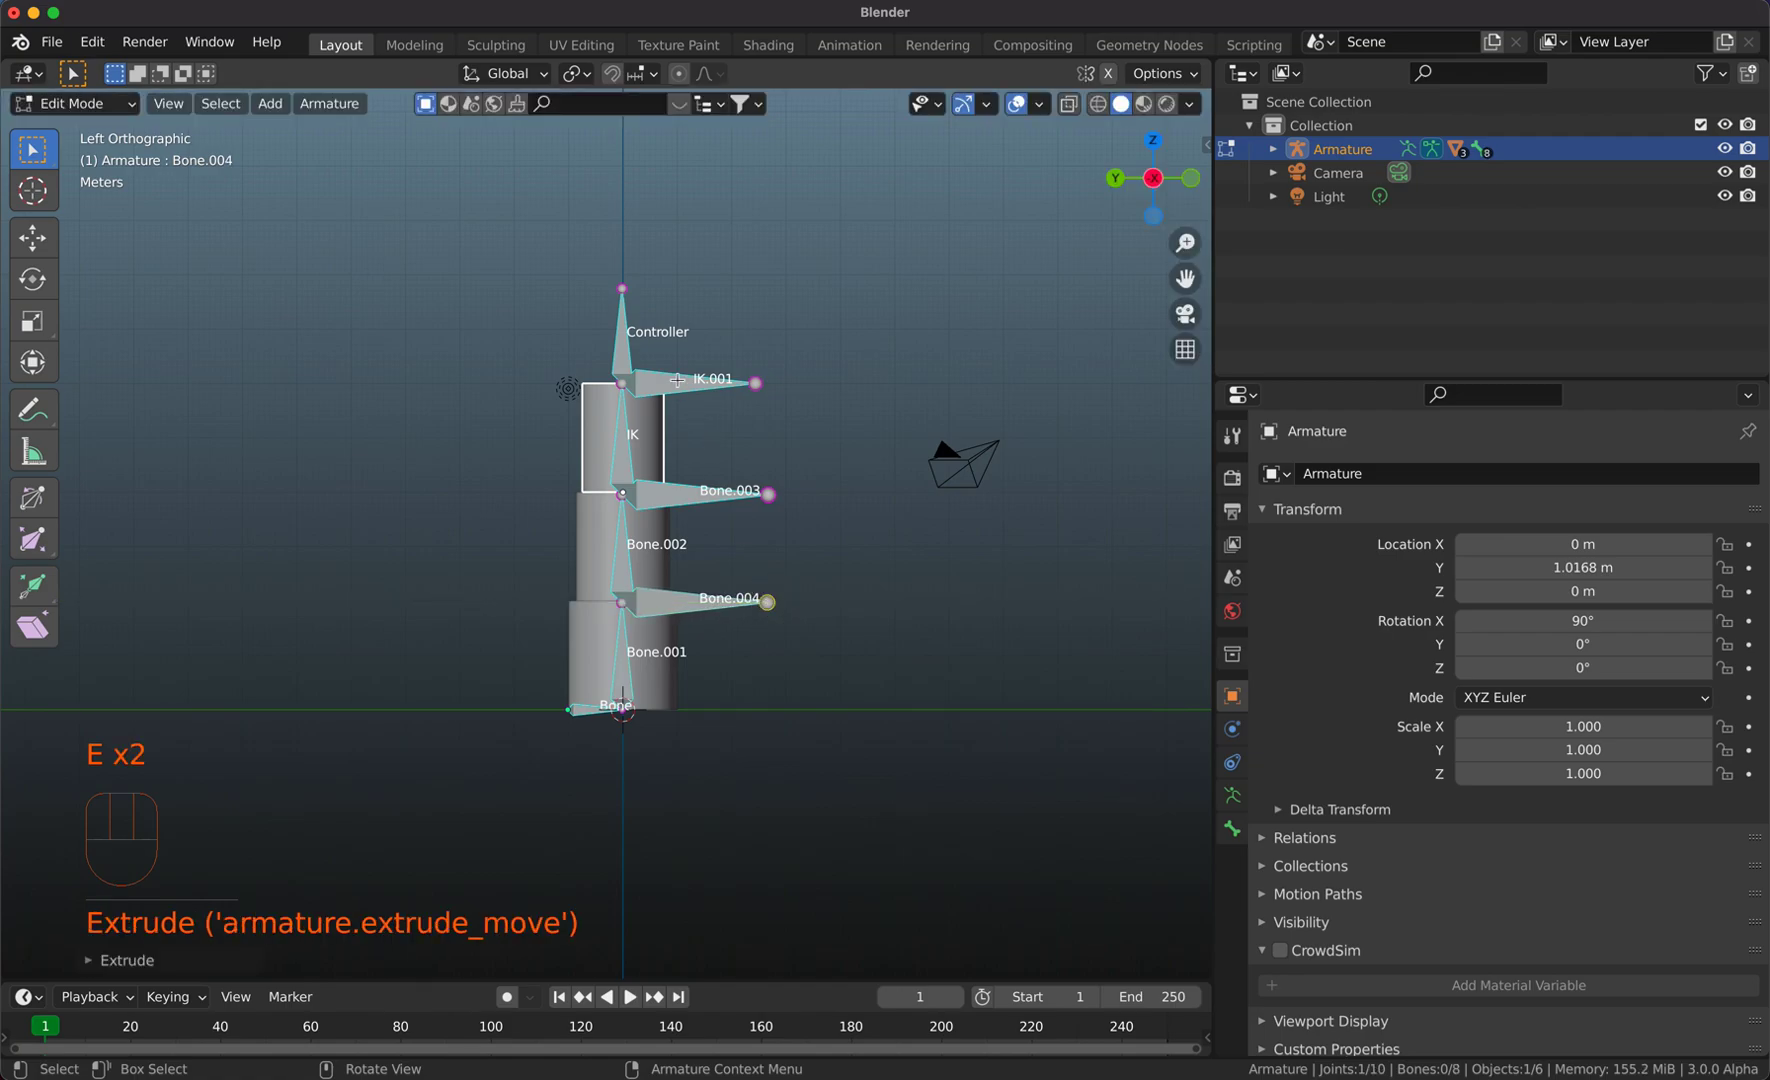
click(677, 380)
click(1266, 840)
Set Inherit Scale to None for side bones IK.001, Bone.003 and Bone.004
scroll(1265, 850, down, 4)
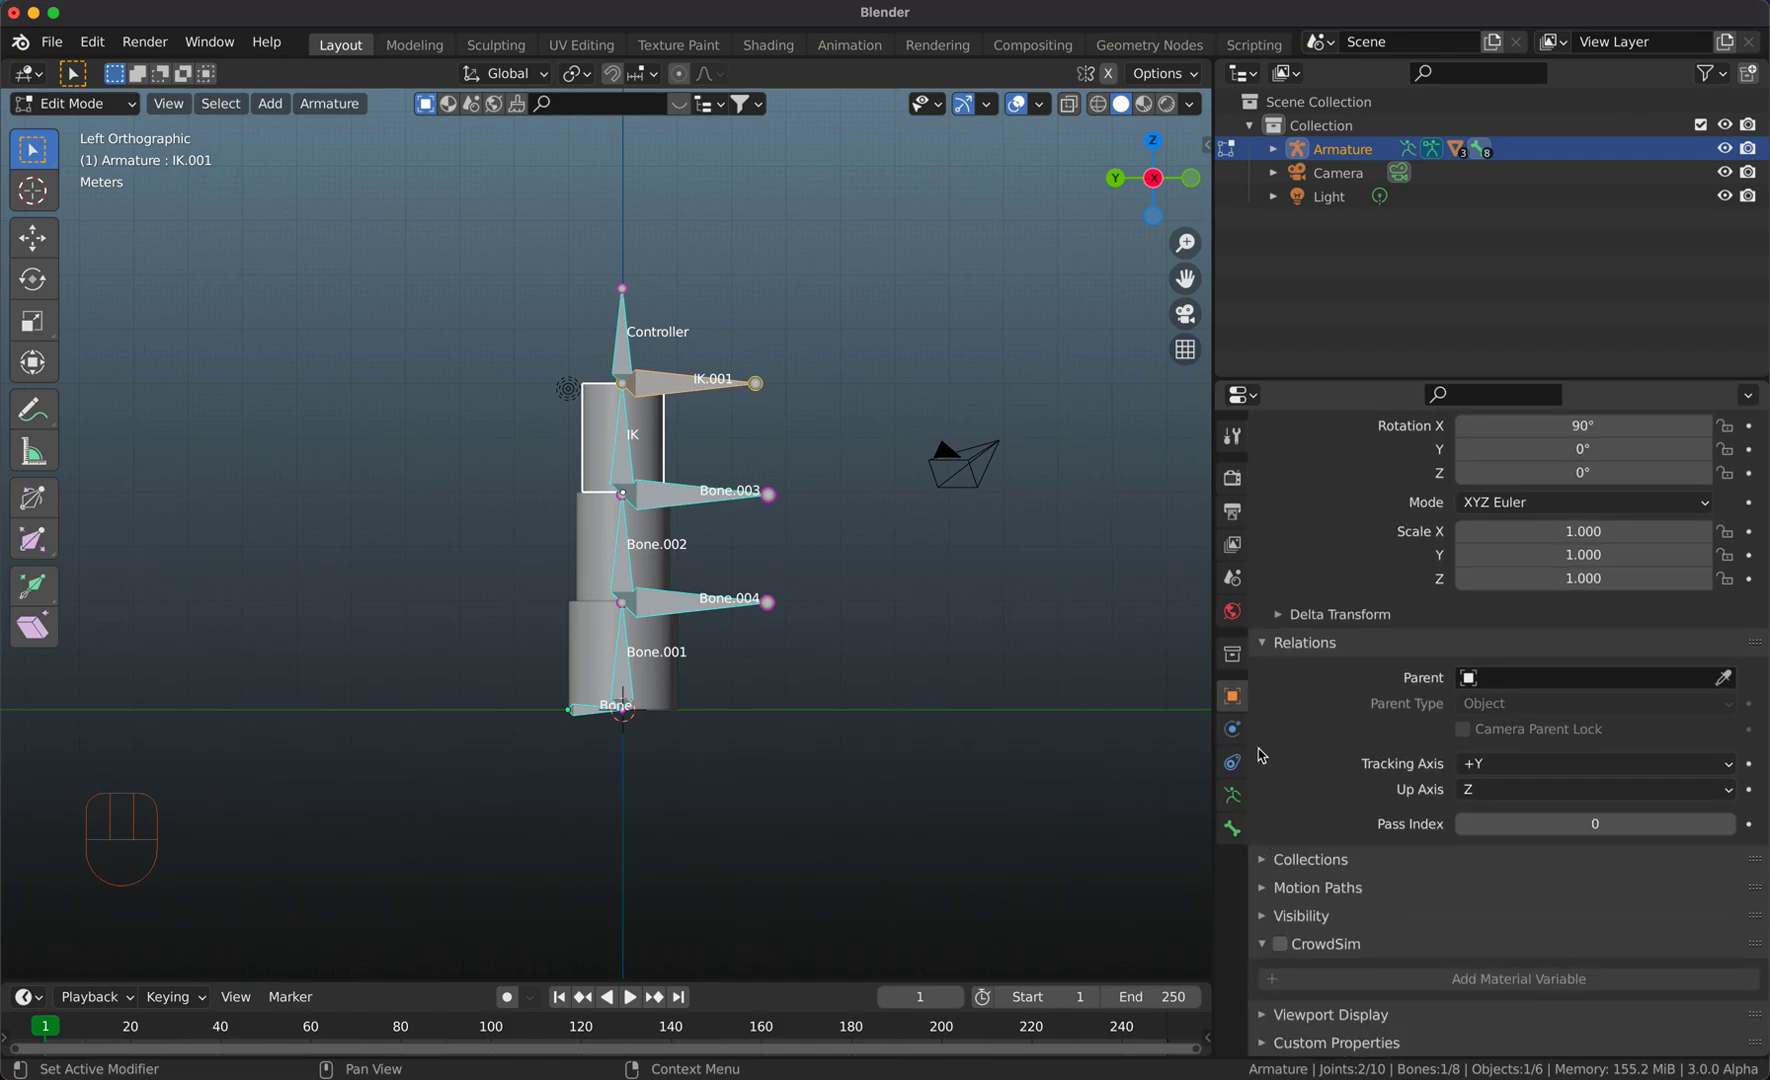
click(1232, 830)
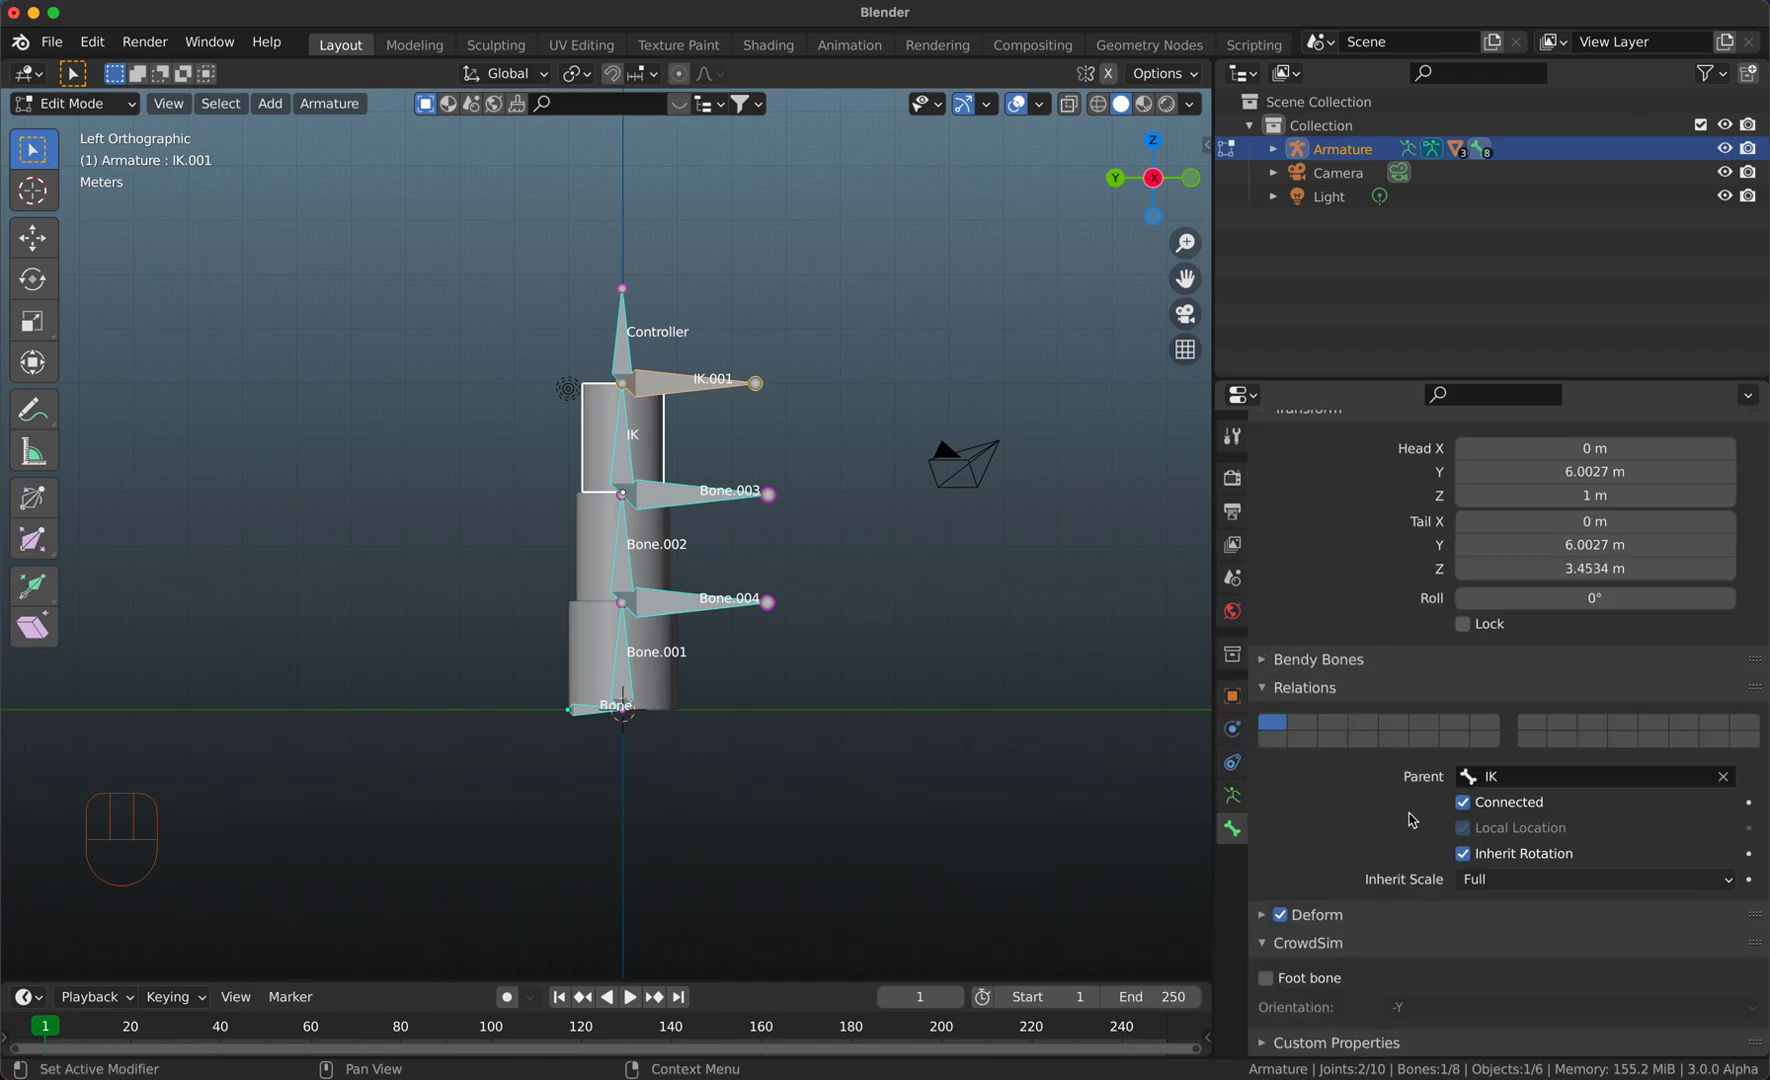
click(1500, 880)
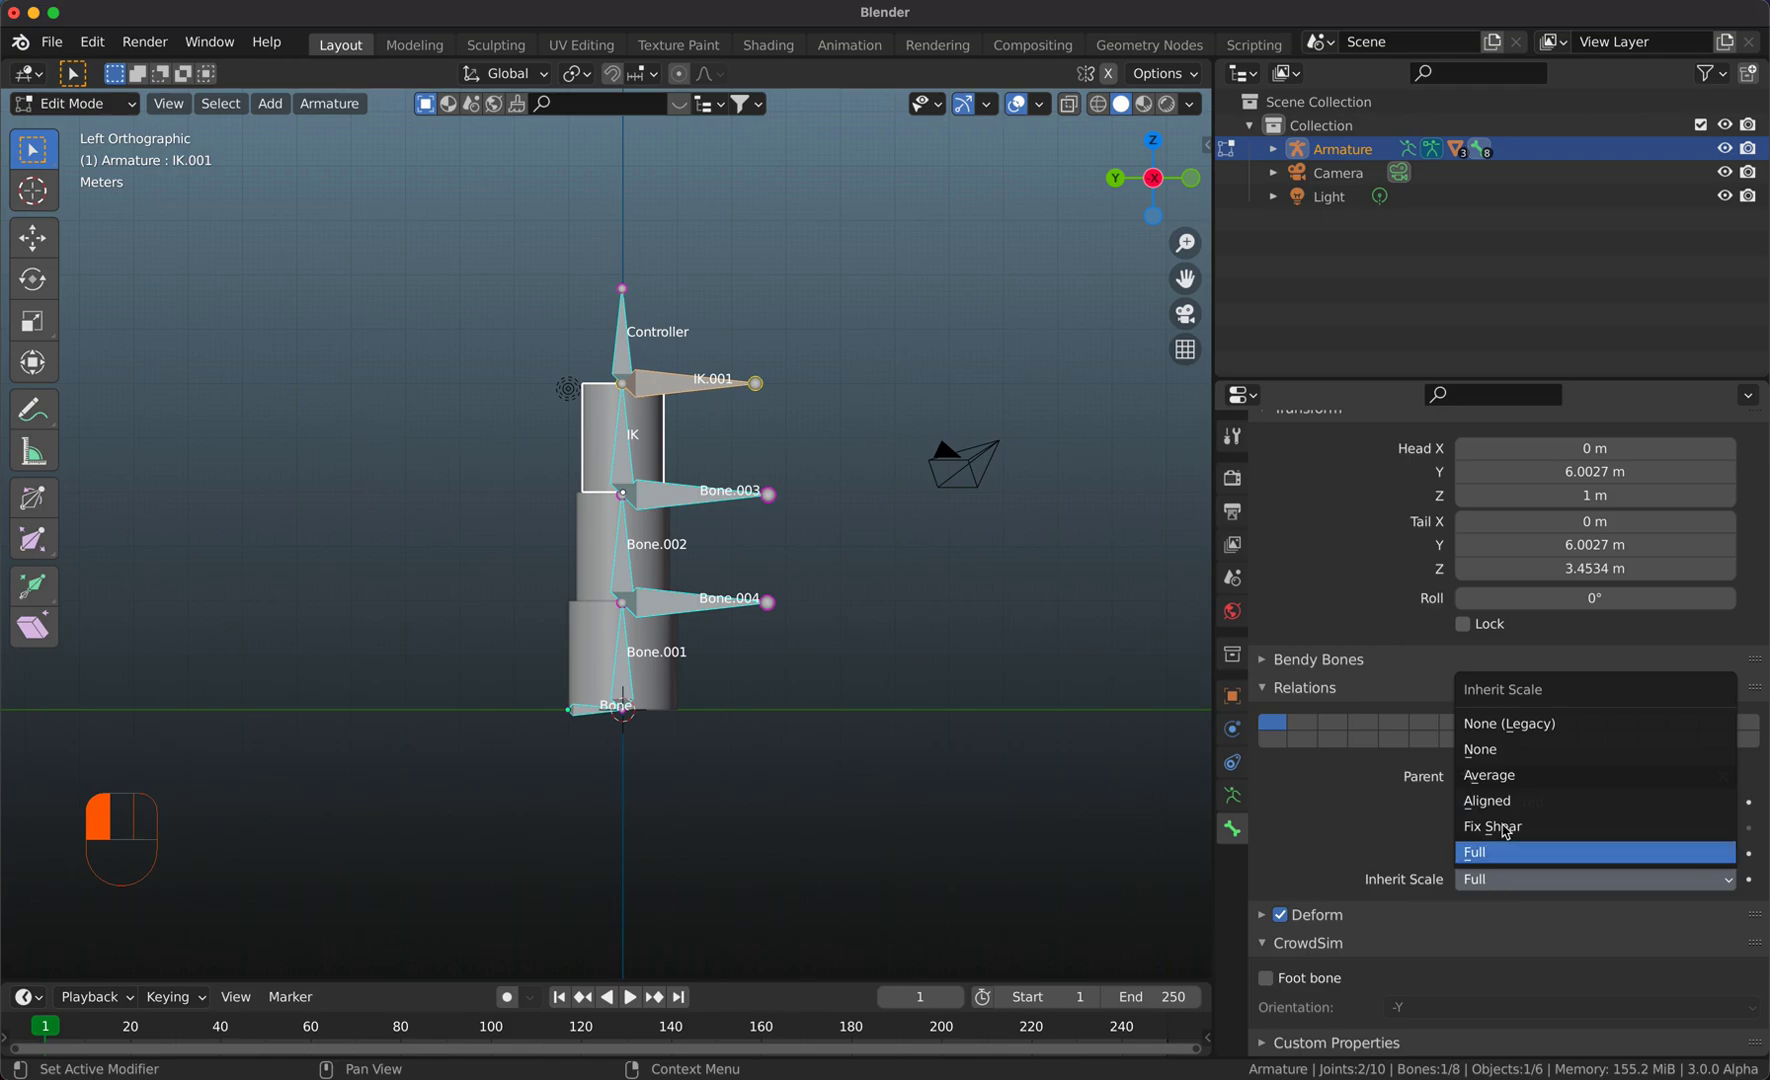
click(1535, 752)
click(659, 501)
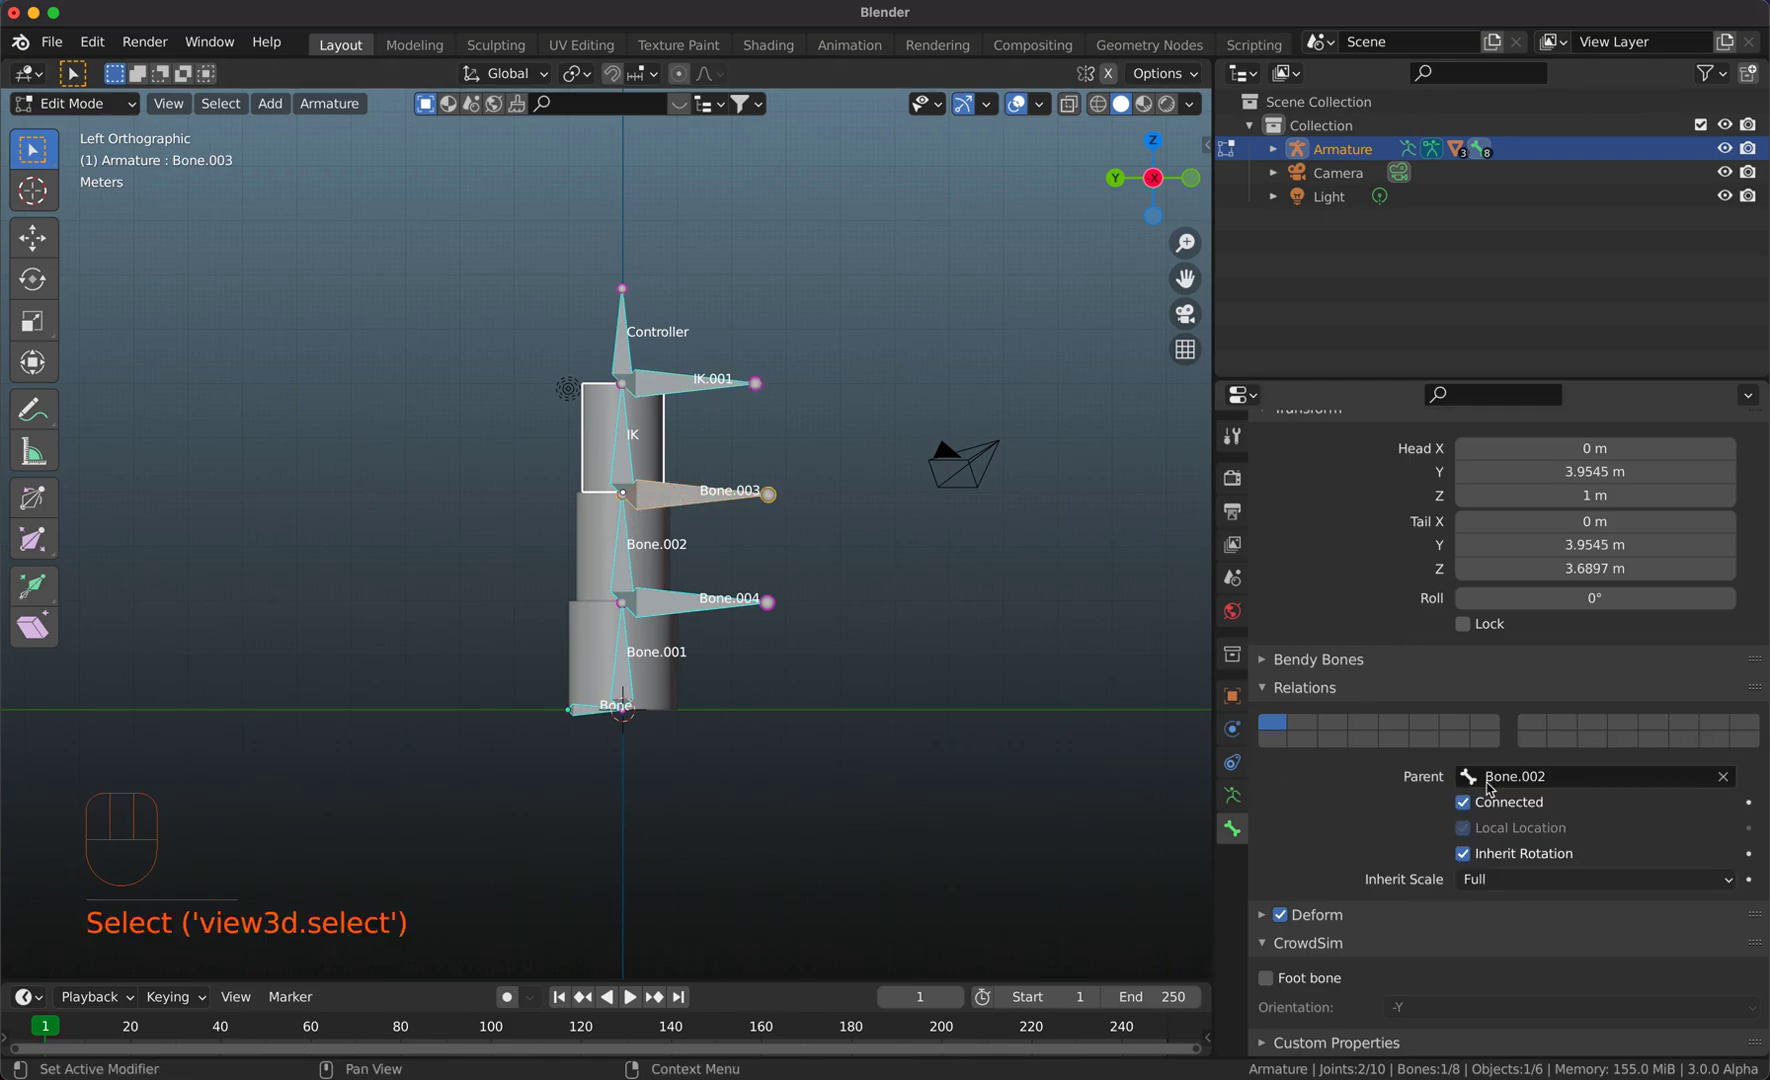
click(1497, 879)
click(1500, 750)
click(621, 612)
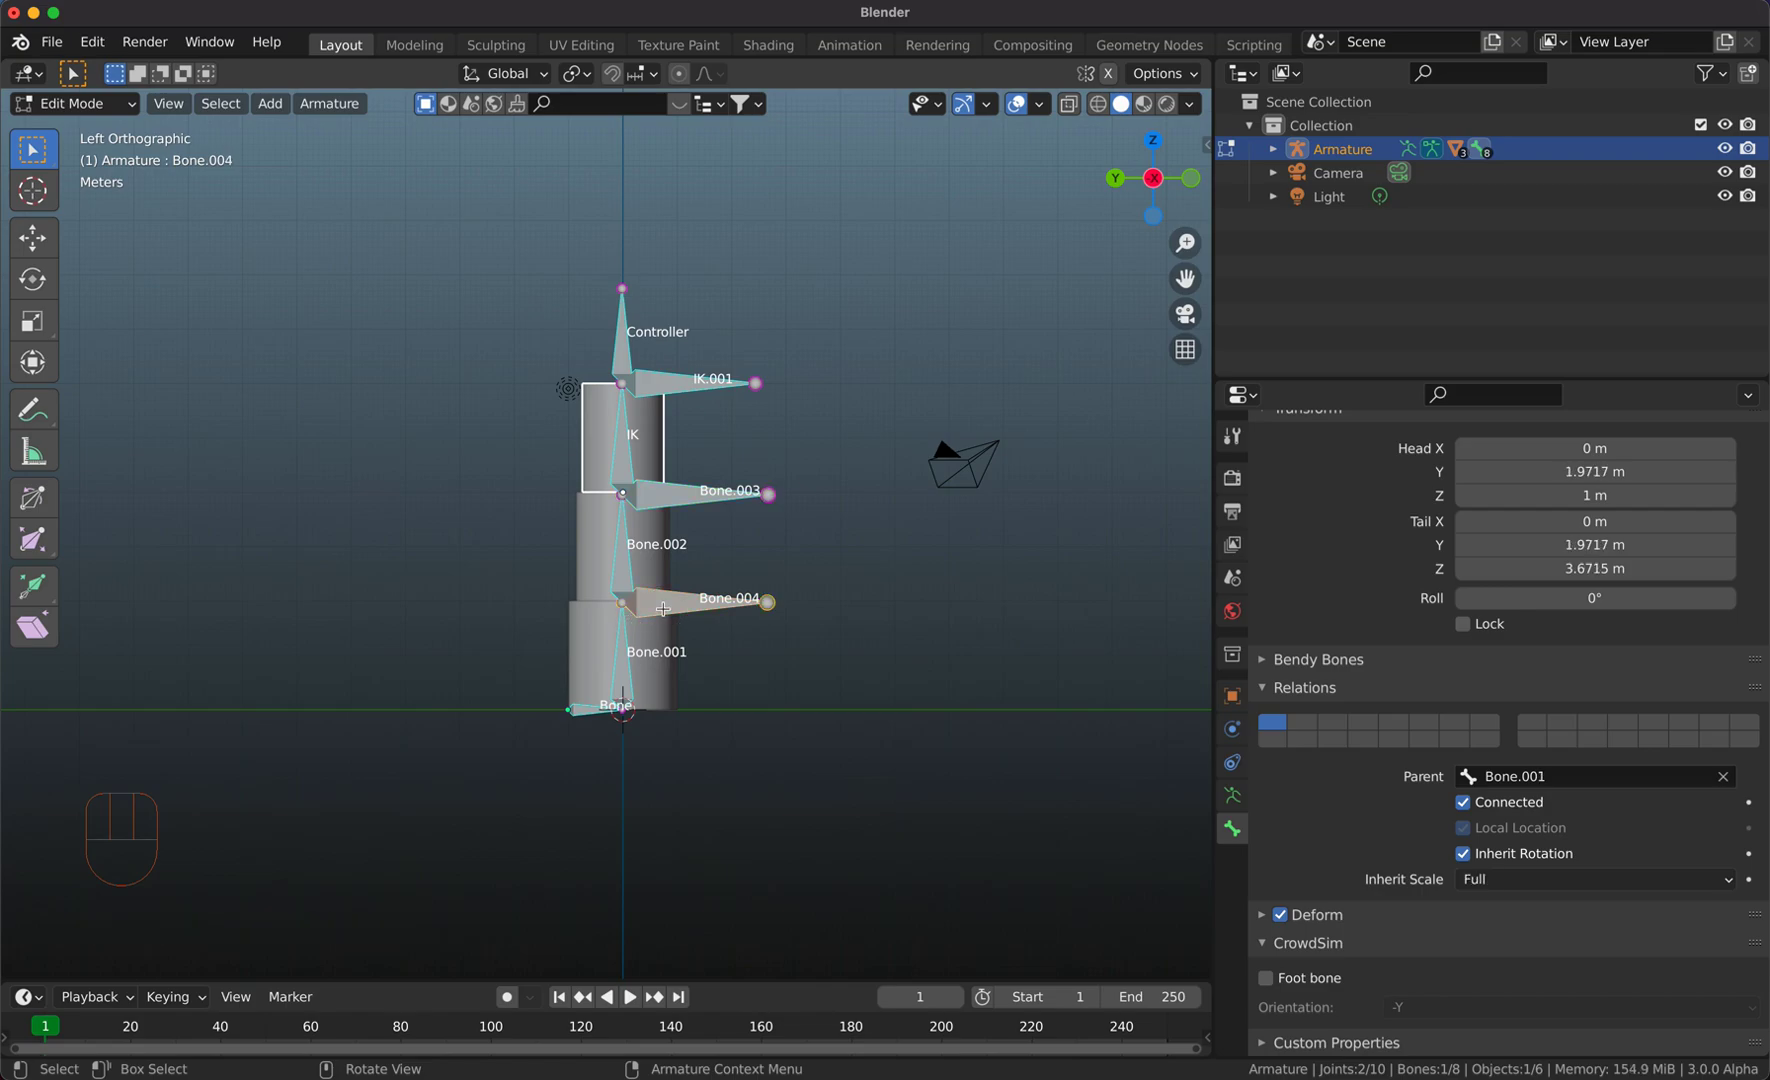
click(1527, 885)
click(1510, 777)
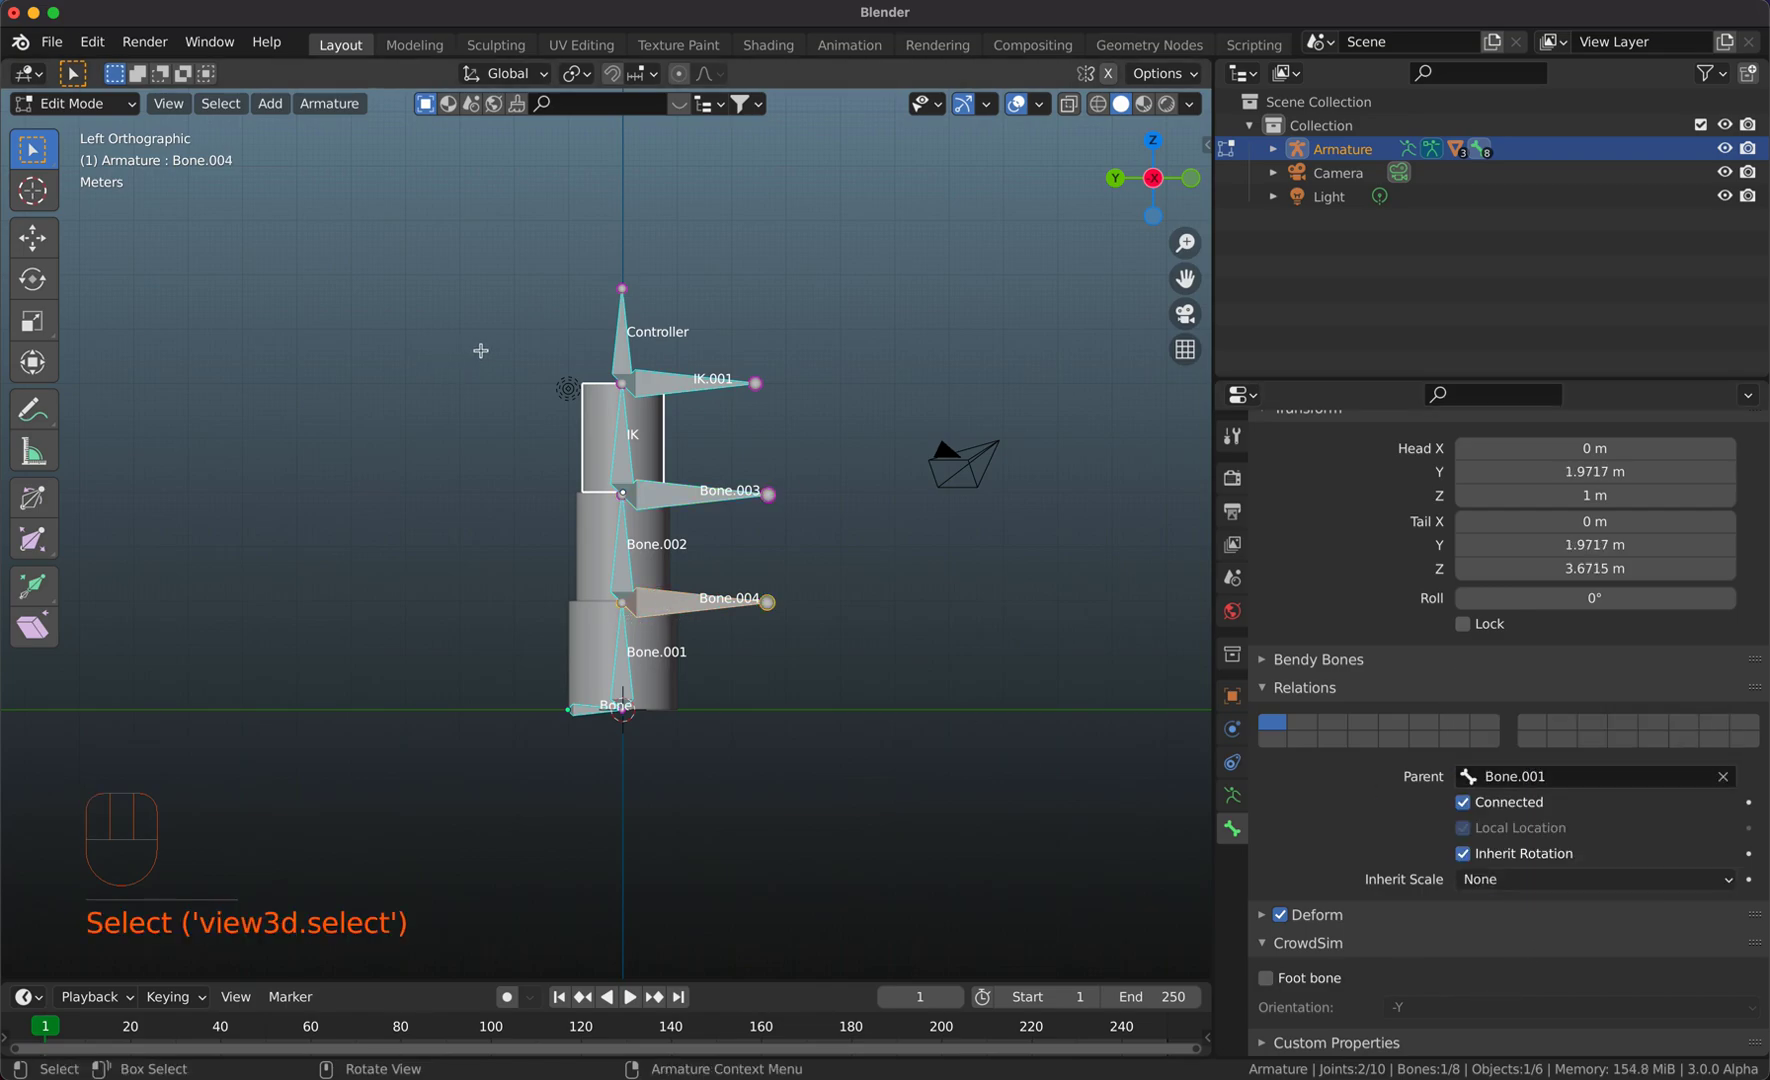
click(628, 345)
key(ctrl+Tab)
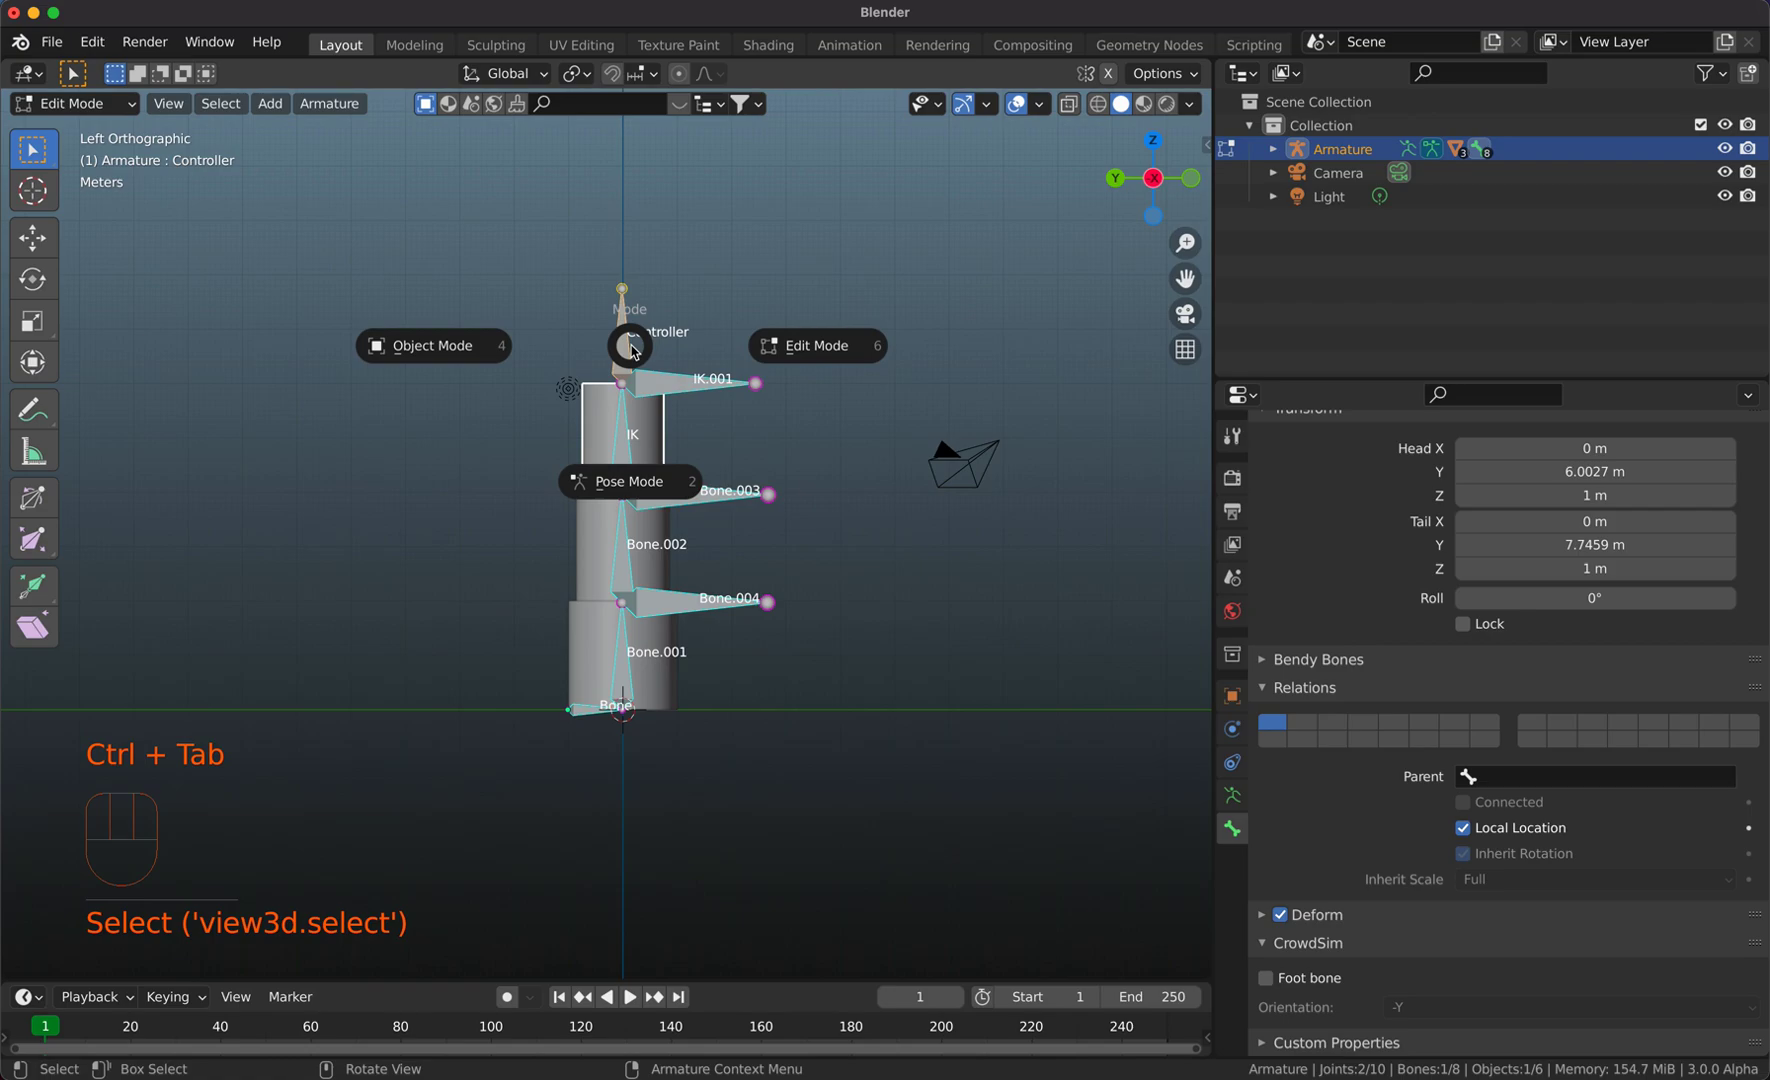
Enter Pose Mode and trial-move the Controller bone, cancelling the move
click(632, 490)
click(616, 351)
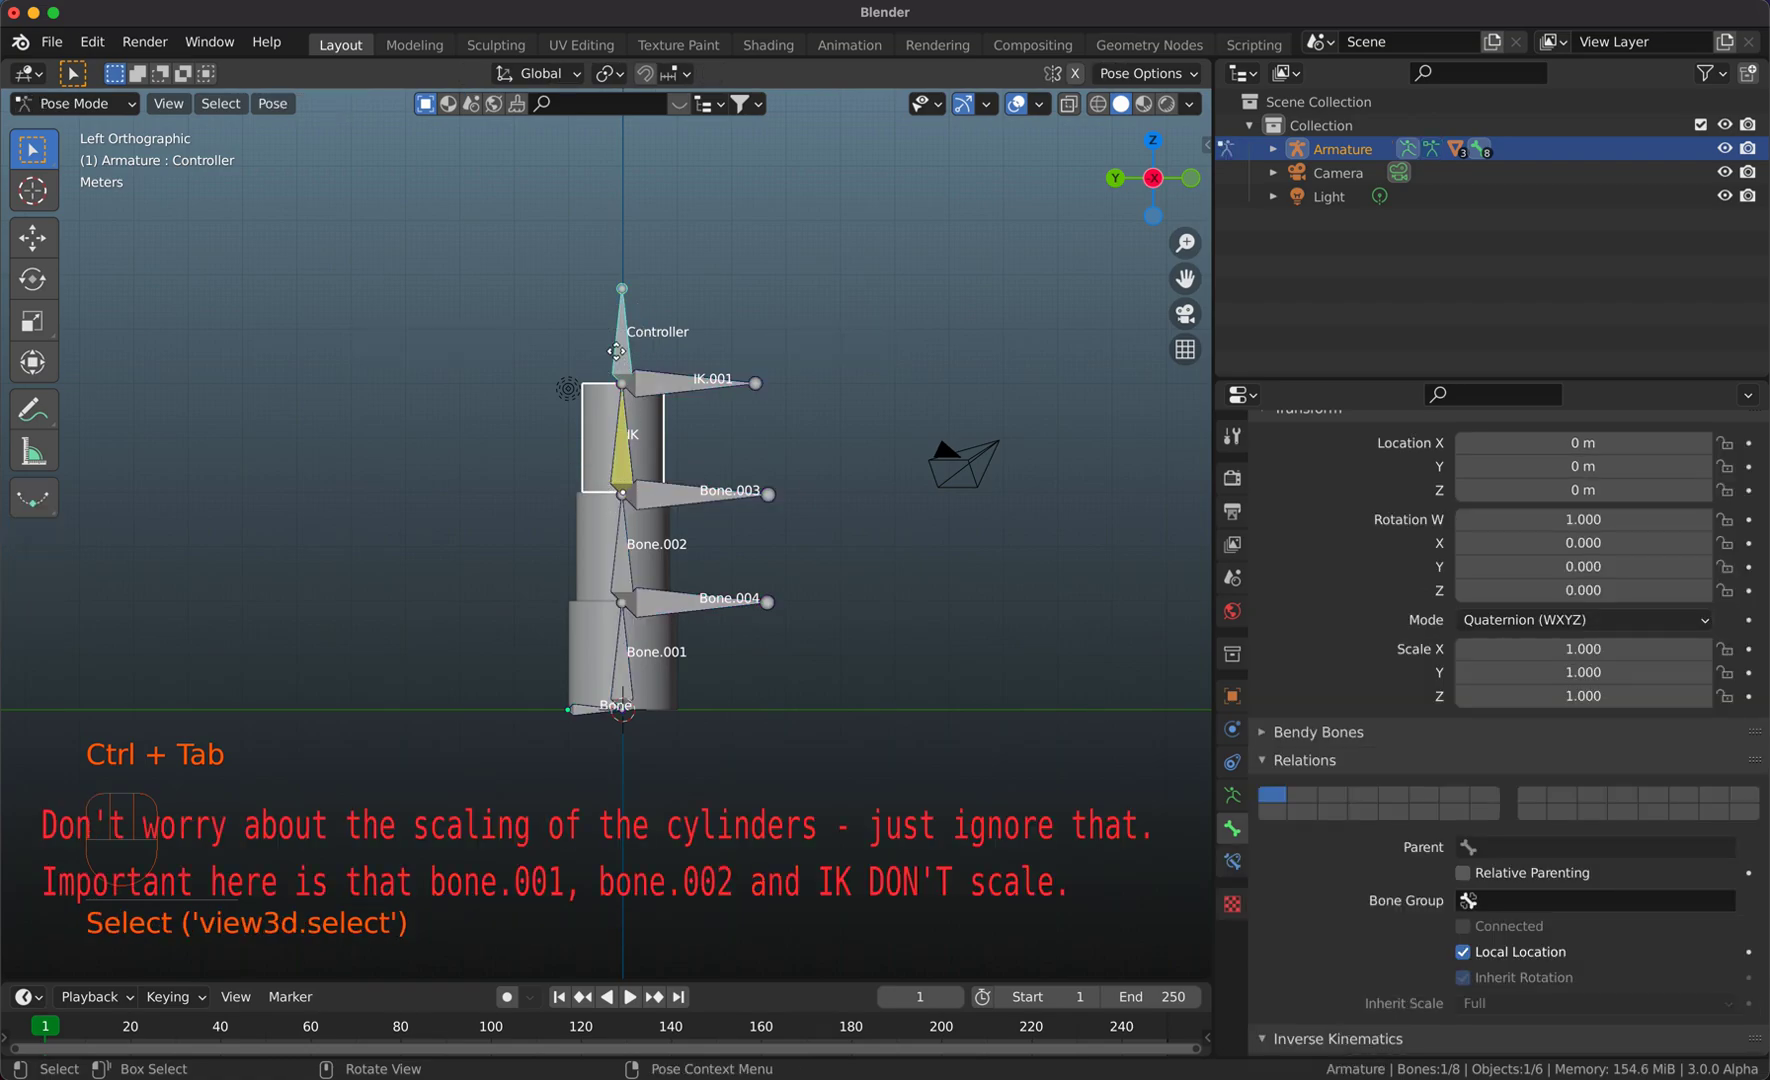
key(g)
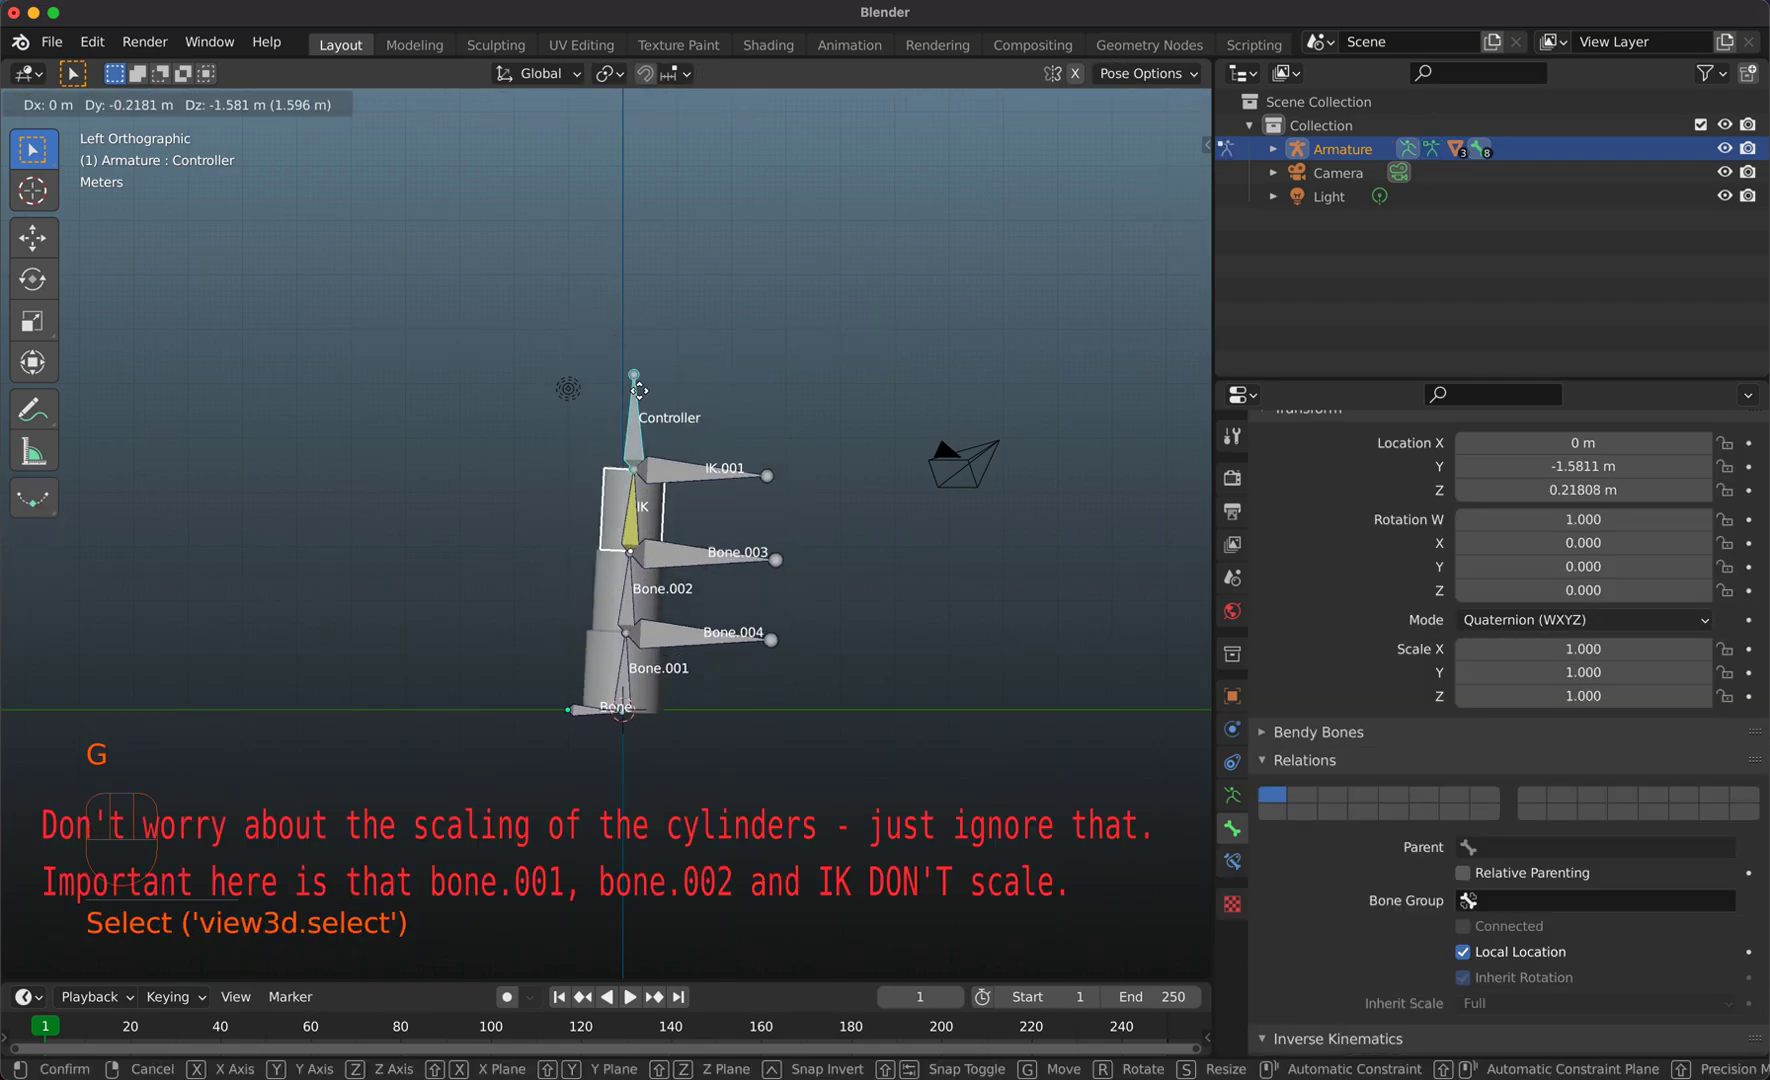
right_click(635, 405)
Select side bones Bone.003 and Bone.004 and undo the trial pose to straighten the chain
click(692, 500)
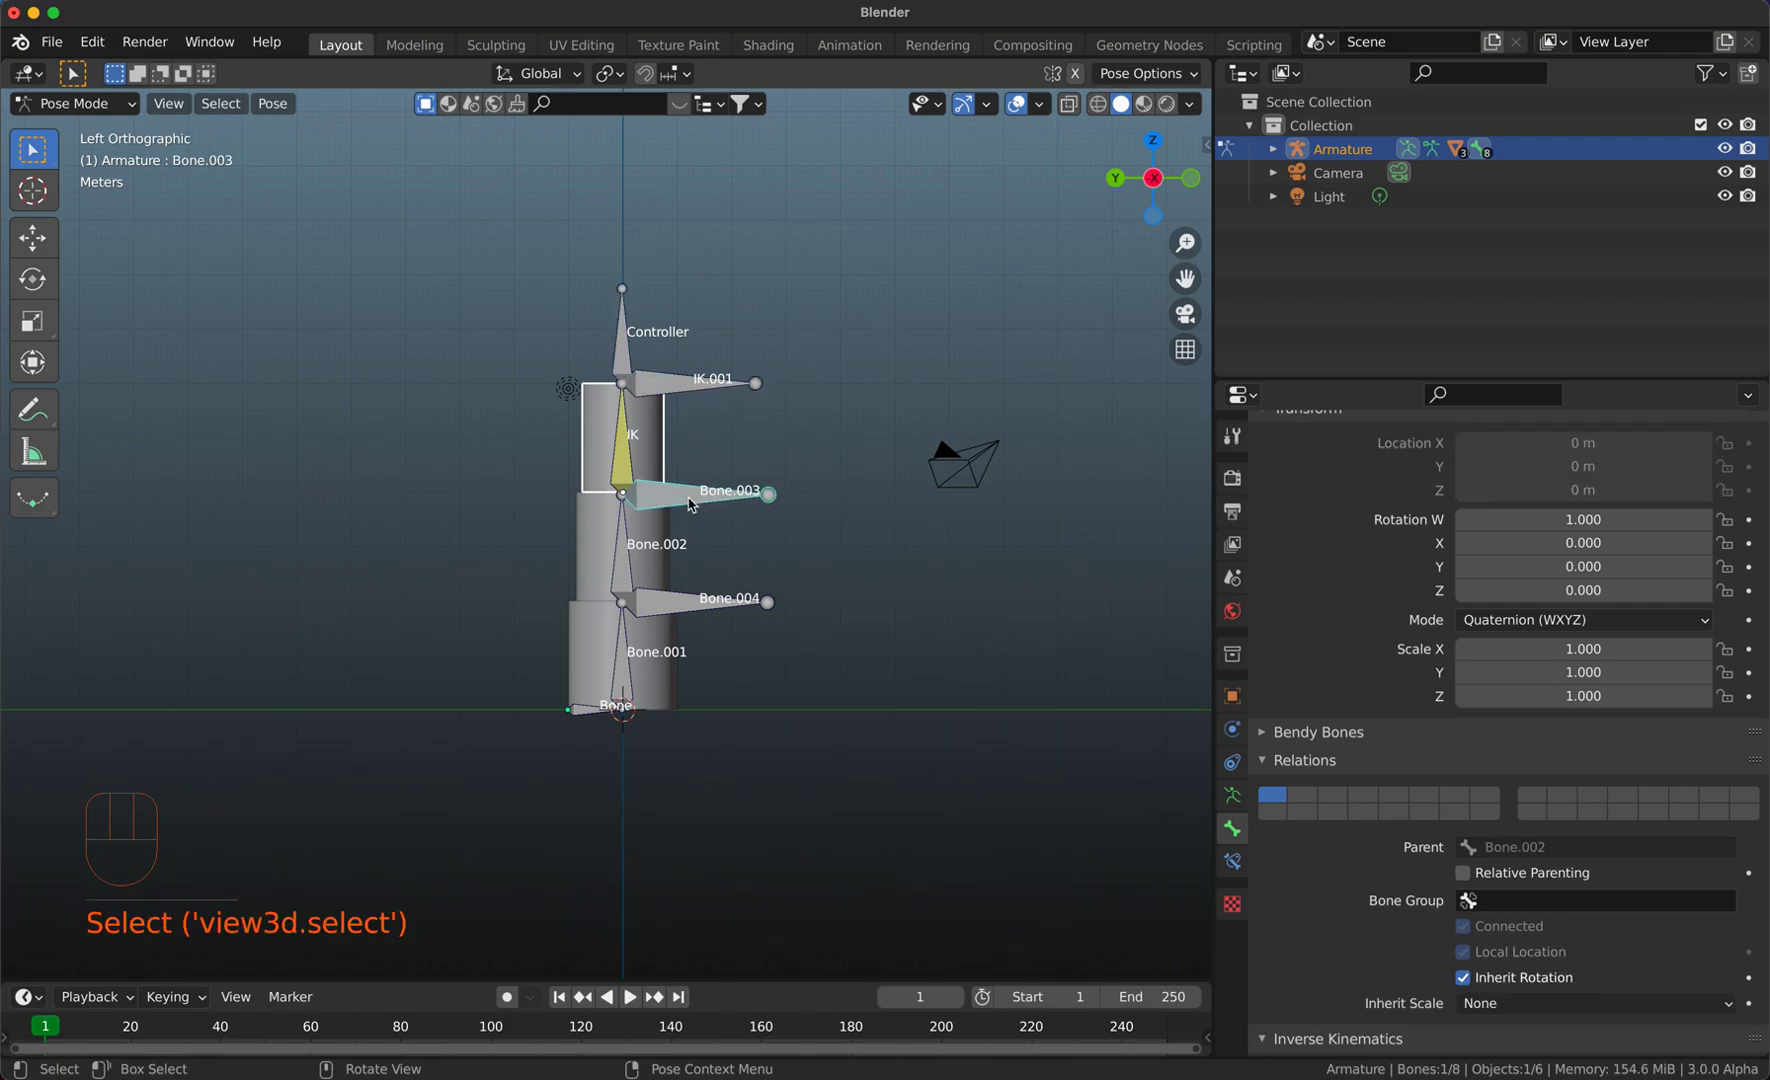
click(692, 603)
key(shift+Left)
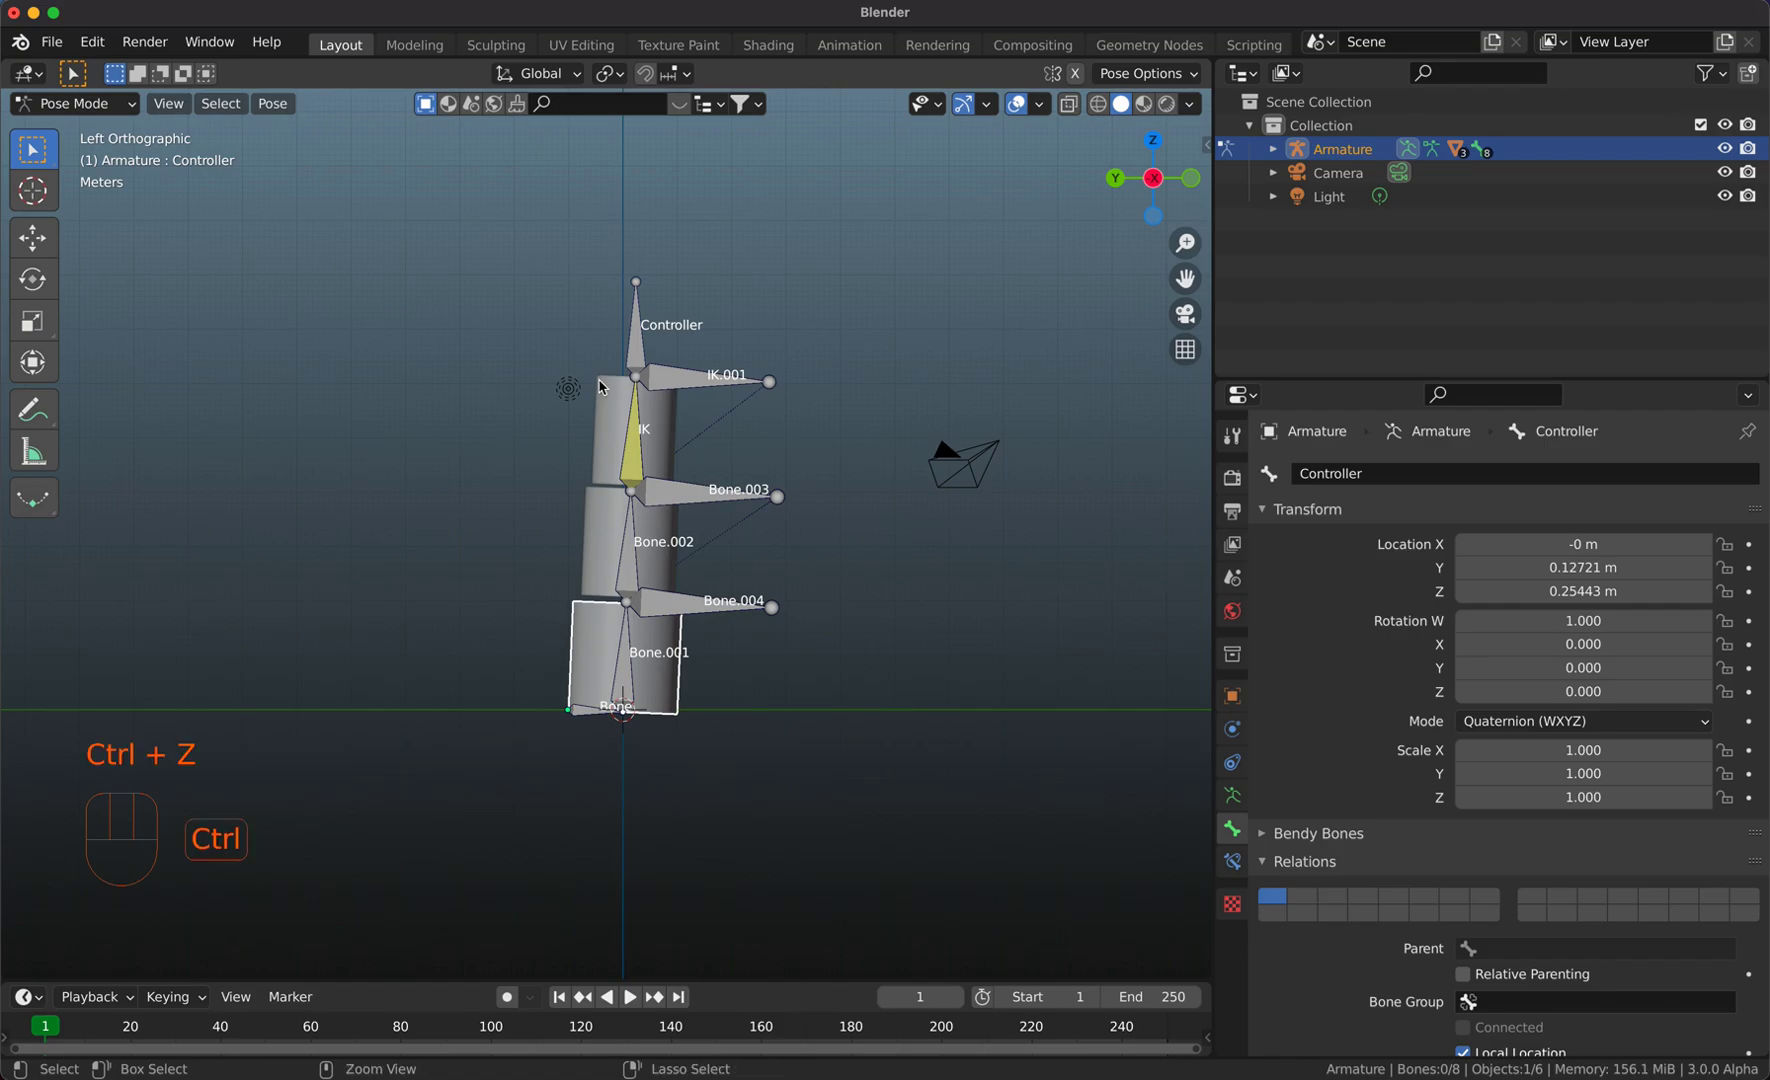
key(ctrl+z)
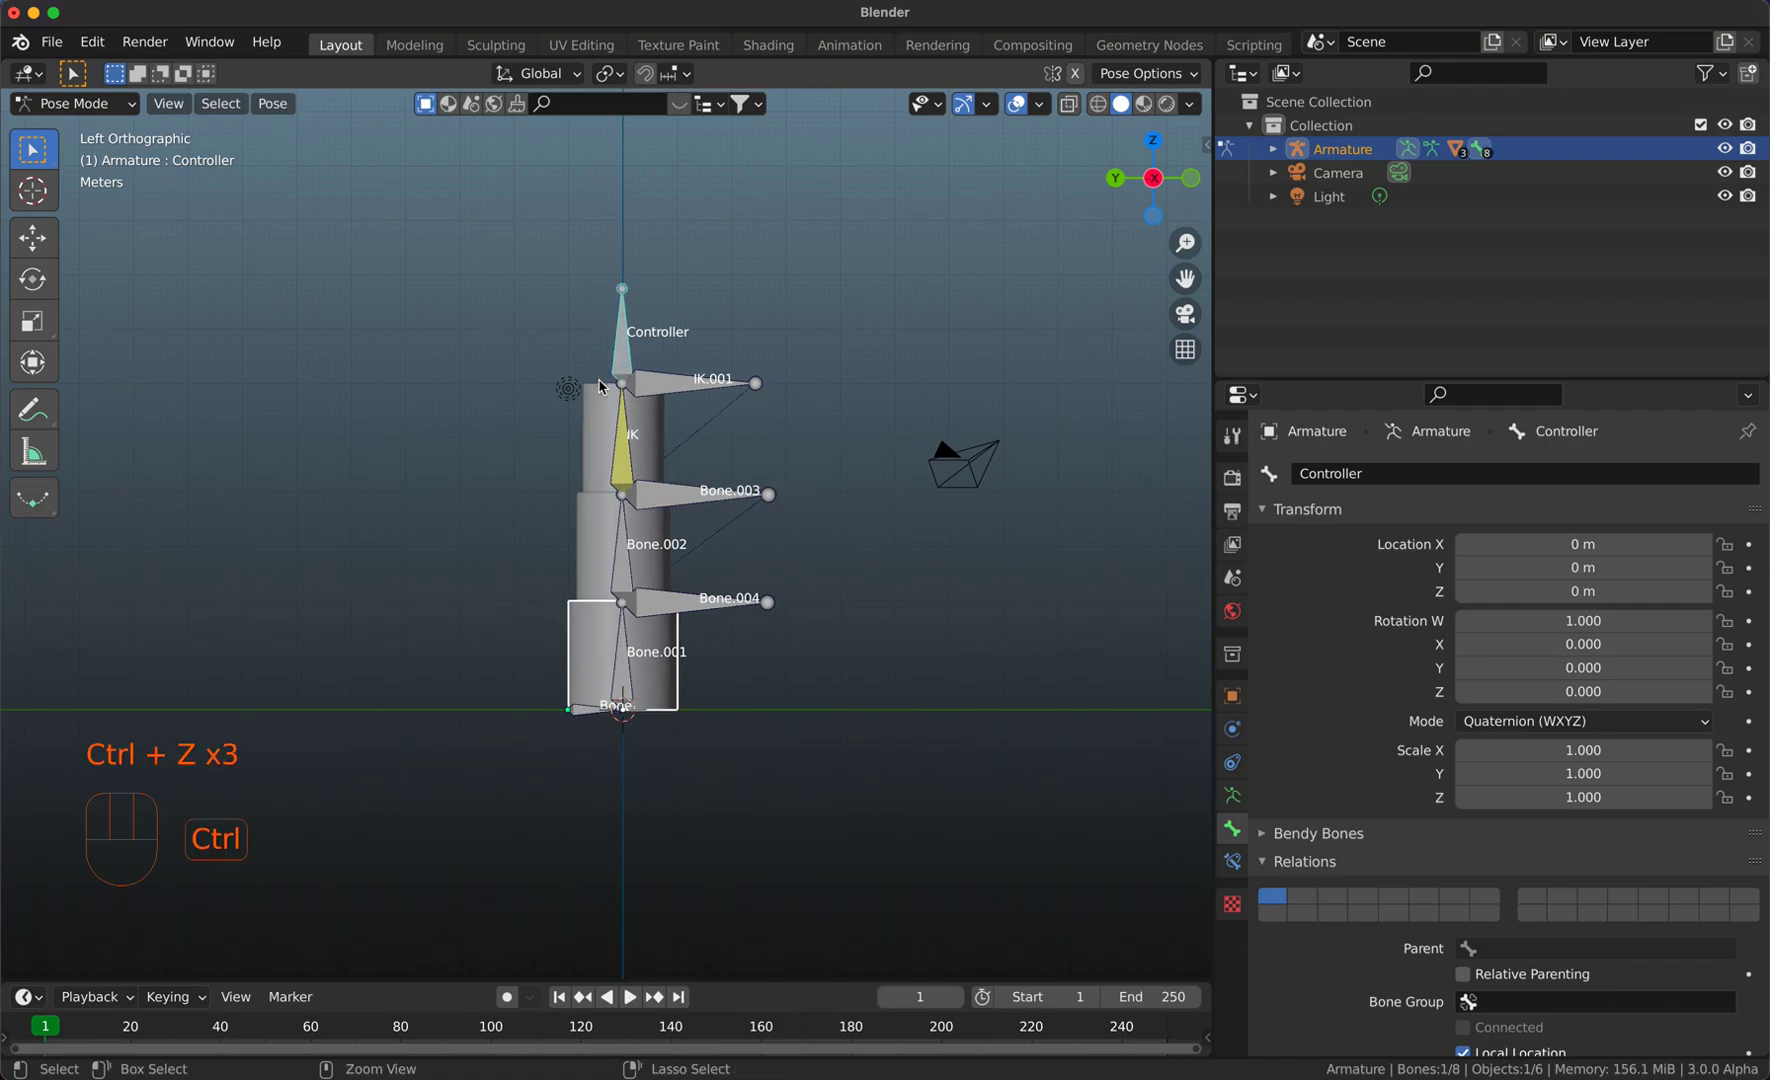
Parent the bottom cylinder to Bone with Ctrl+P
click(597, 648)
shift+click(590, 715)
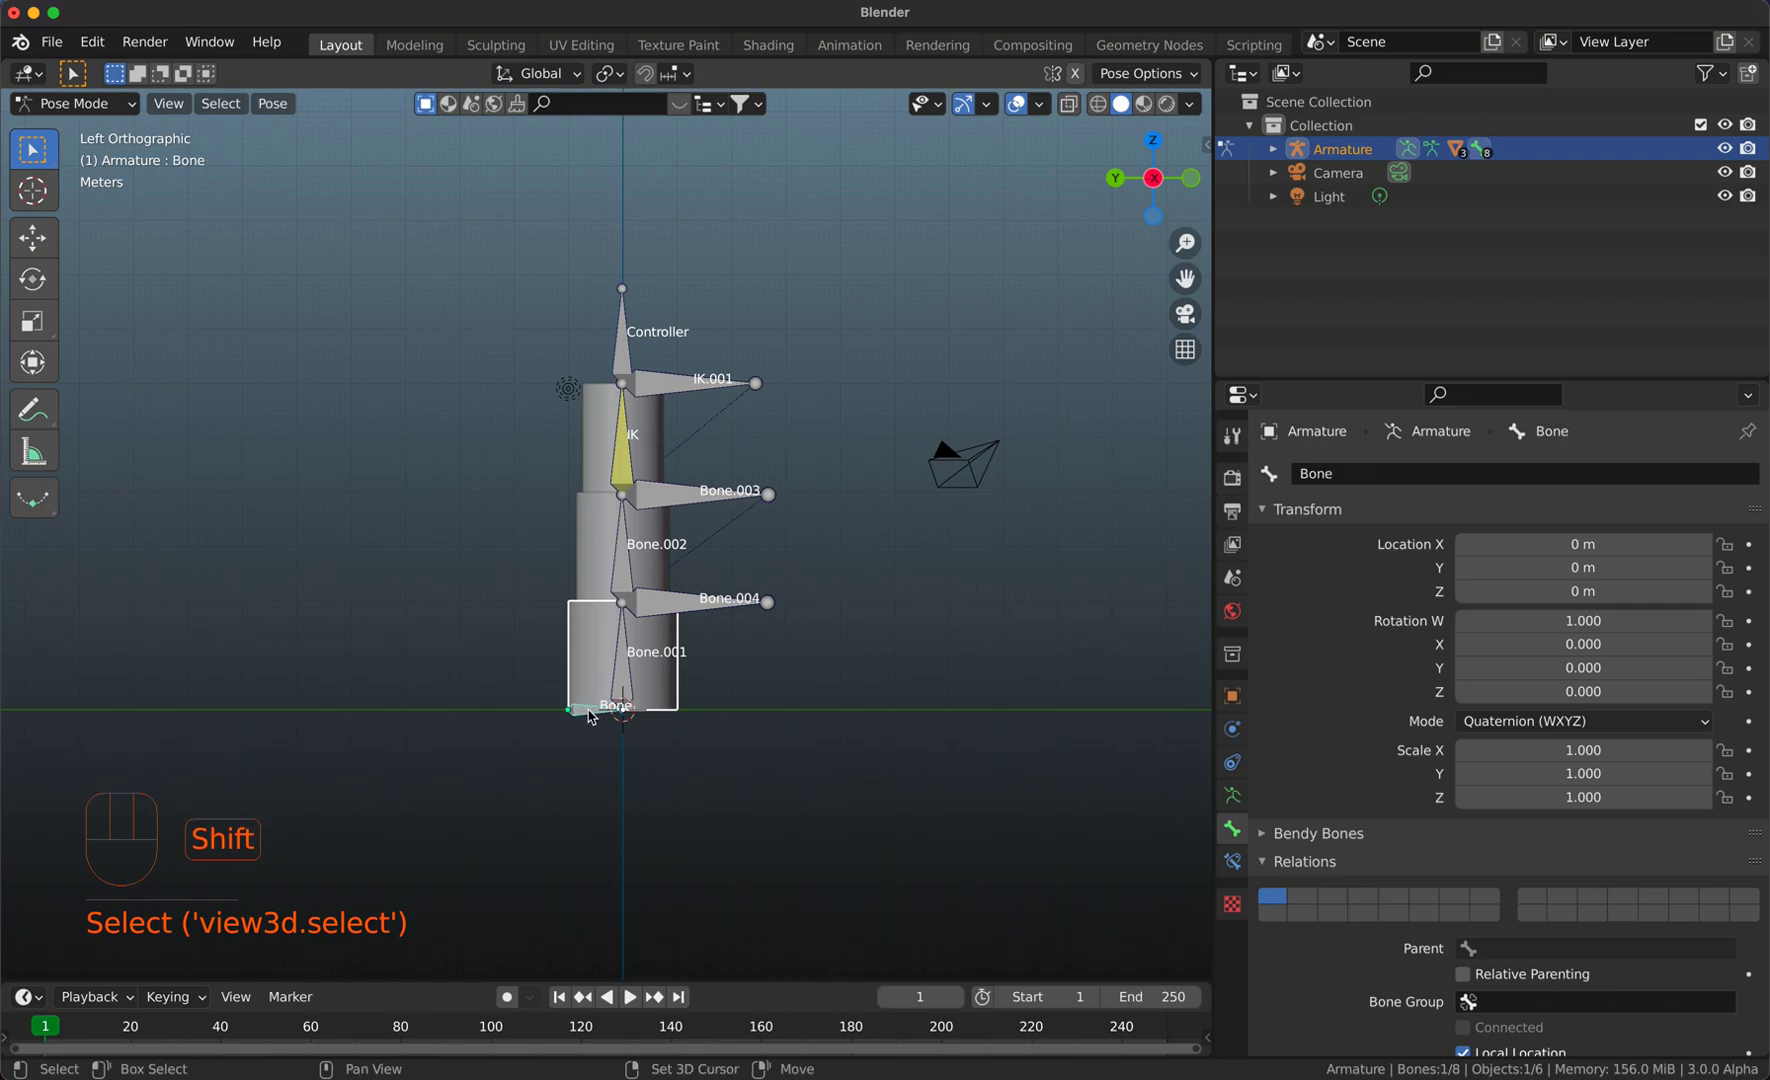
key(ctrl+p)
click(590, 710)
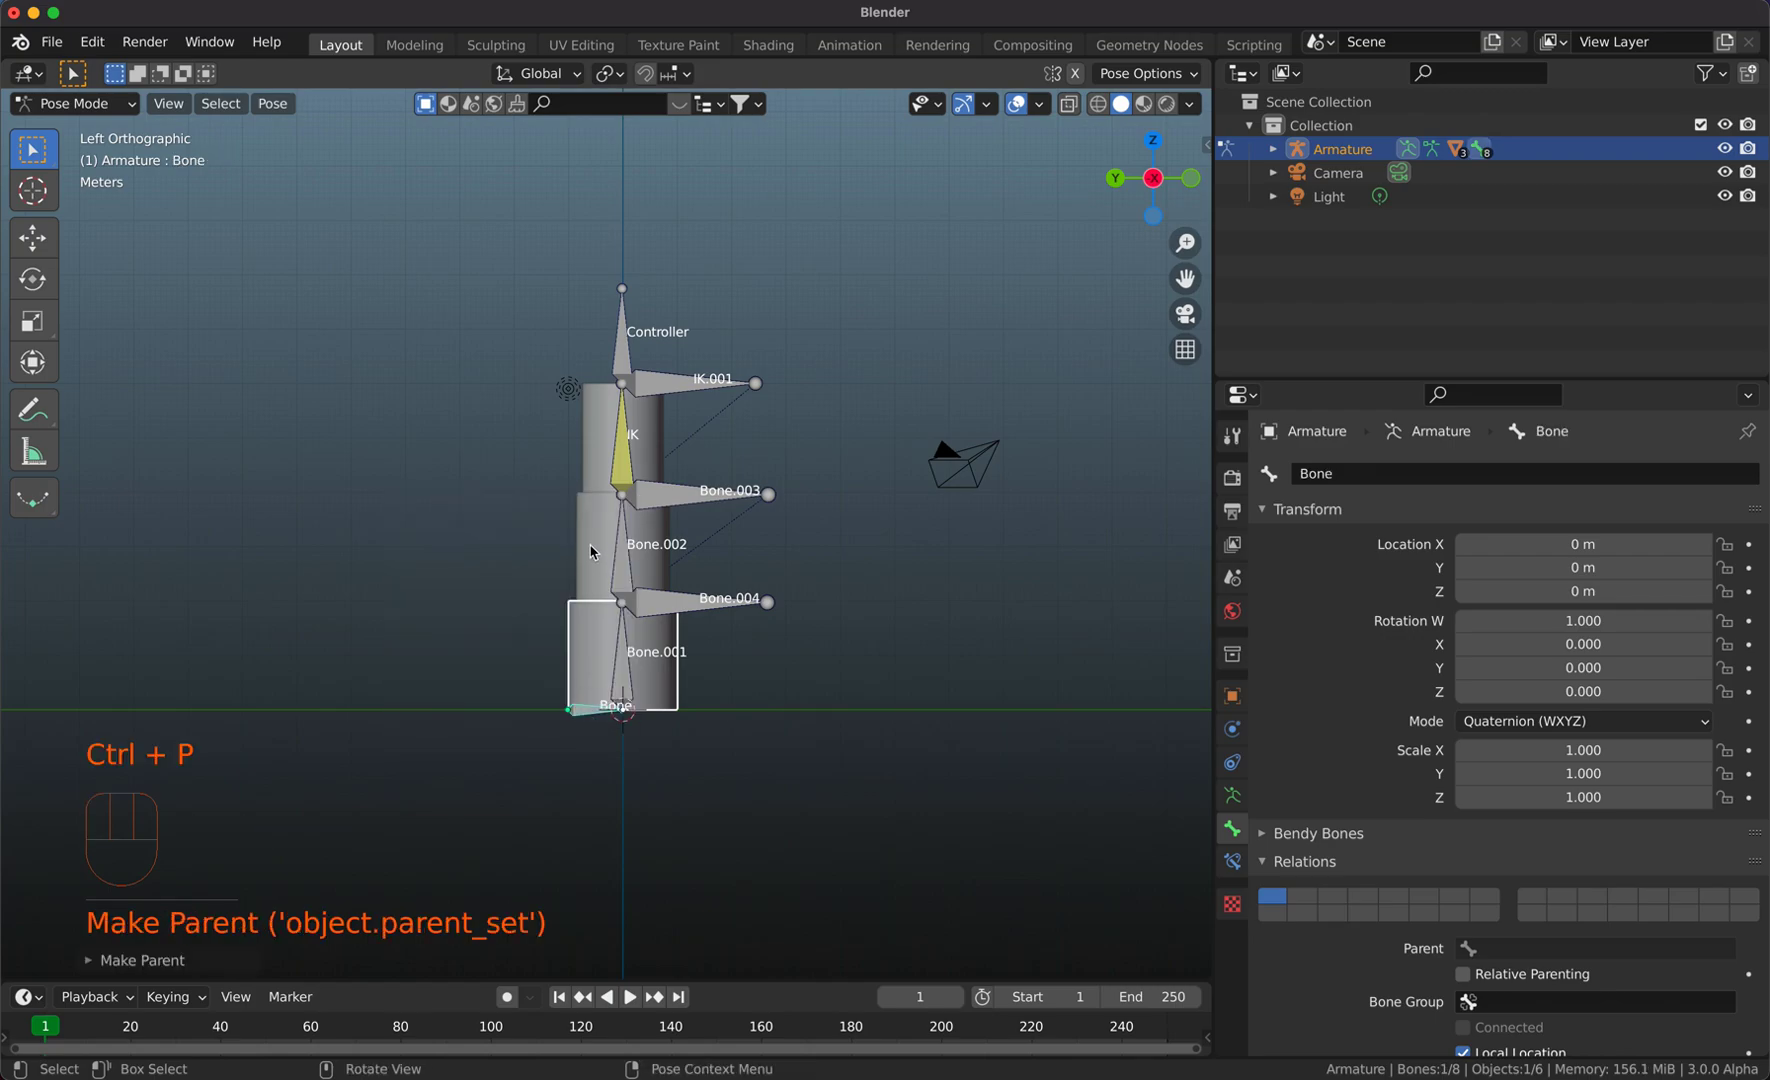
click(591, 543)
key(ctrl+Tab)
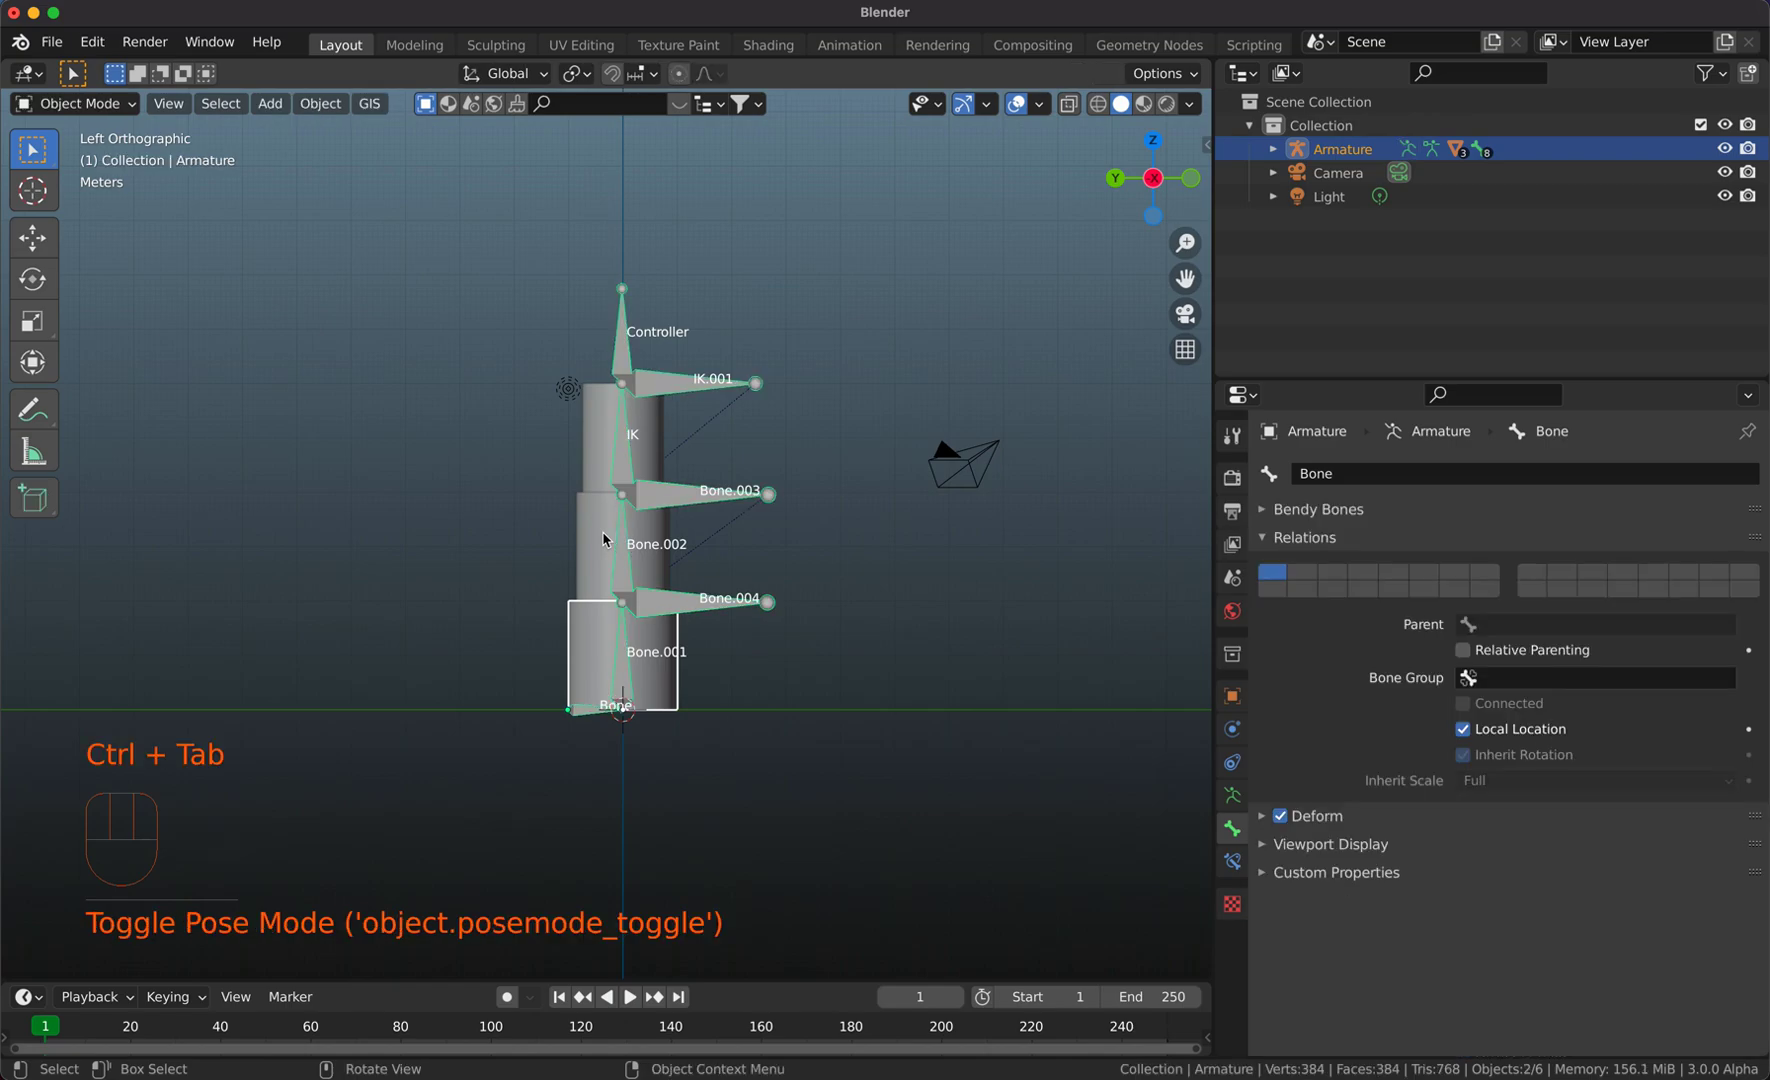
Parent the middle cylinder to side bone Bone.004
click(602, 533)
shift+click(678, 614)
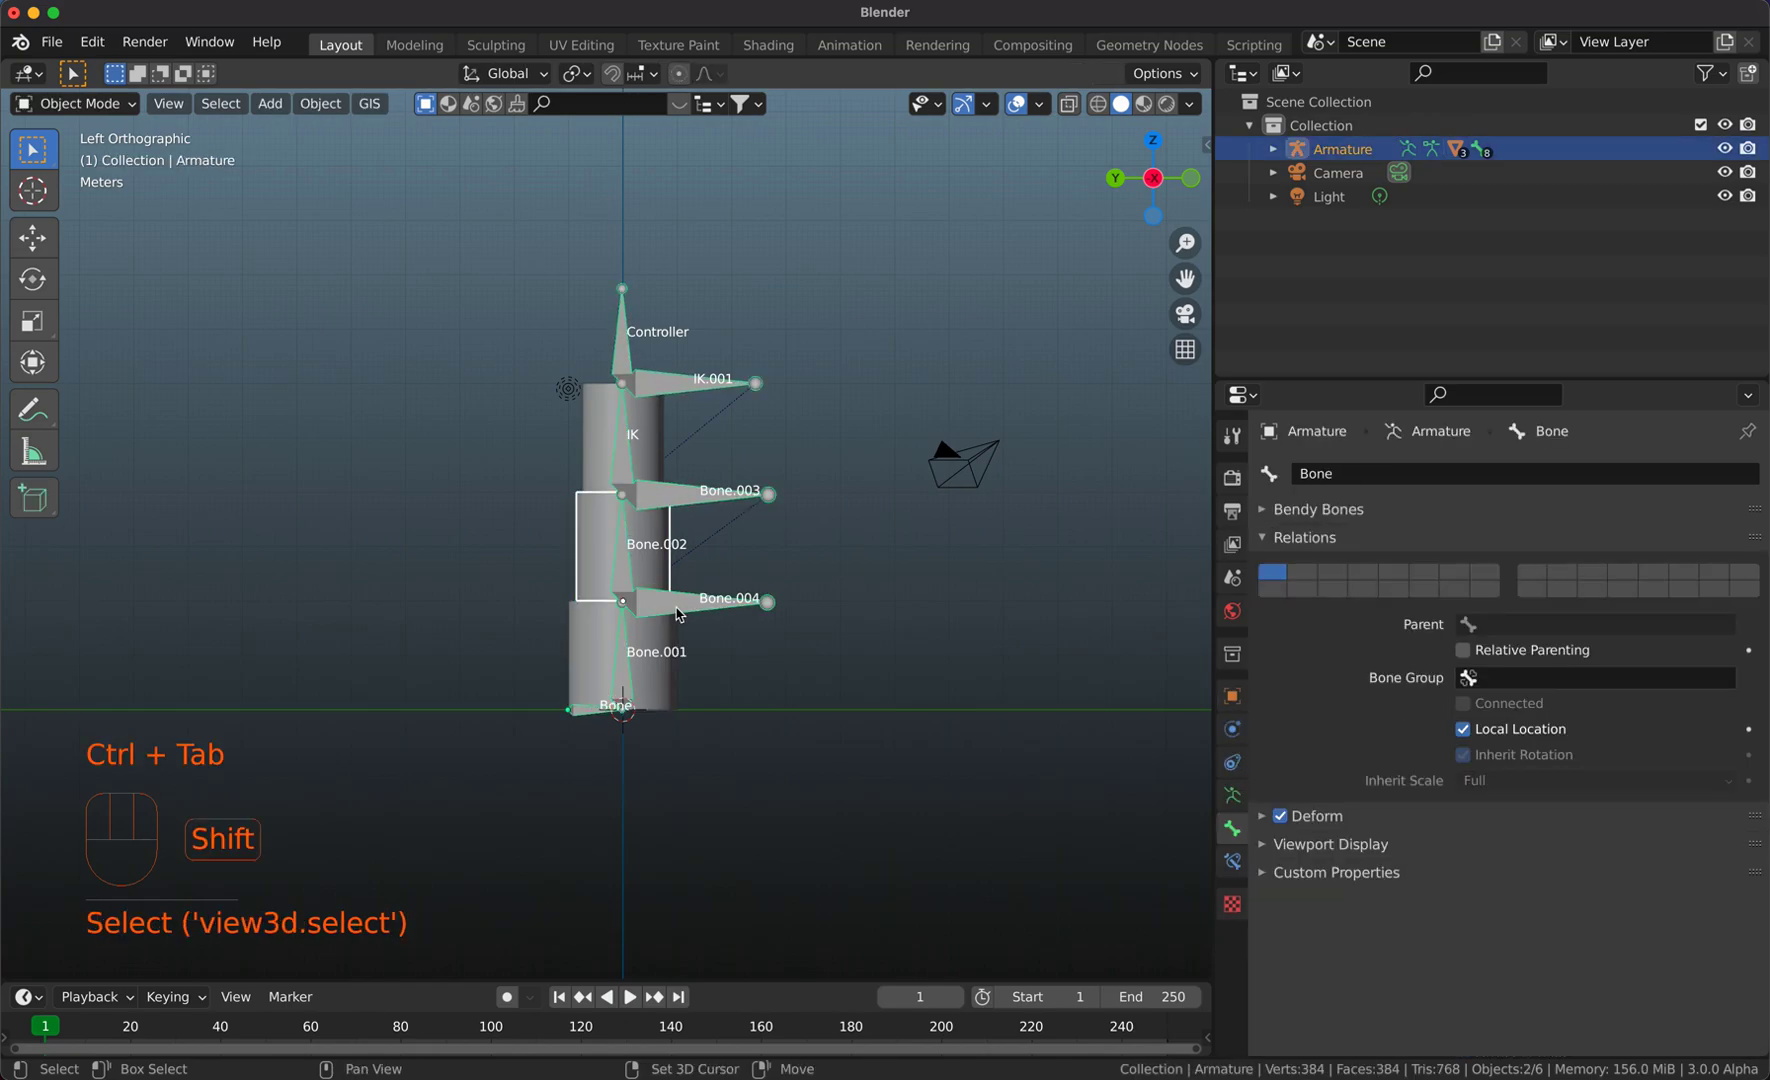
key(ctrl+Tab)
click(678, 614)
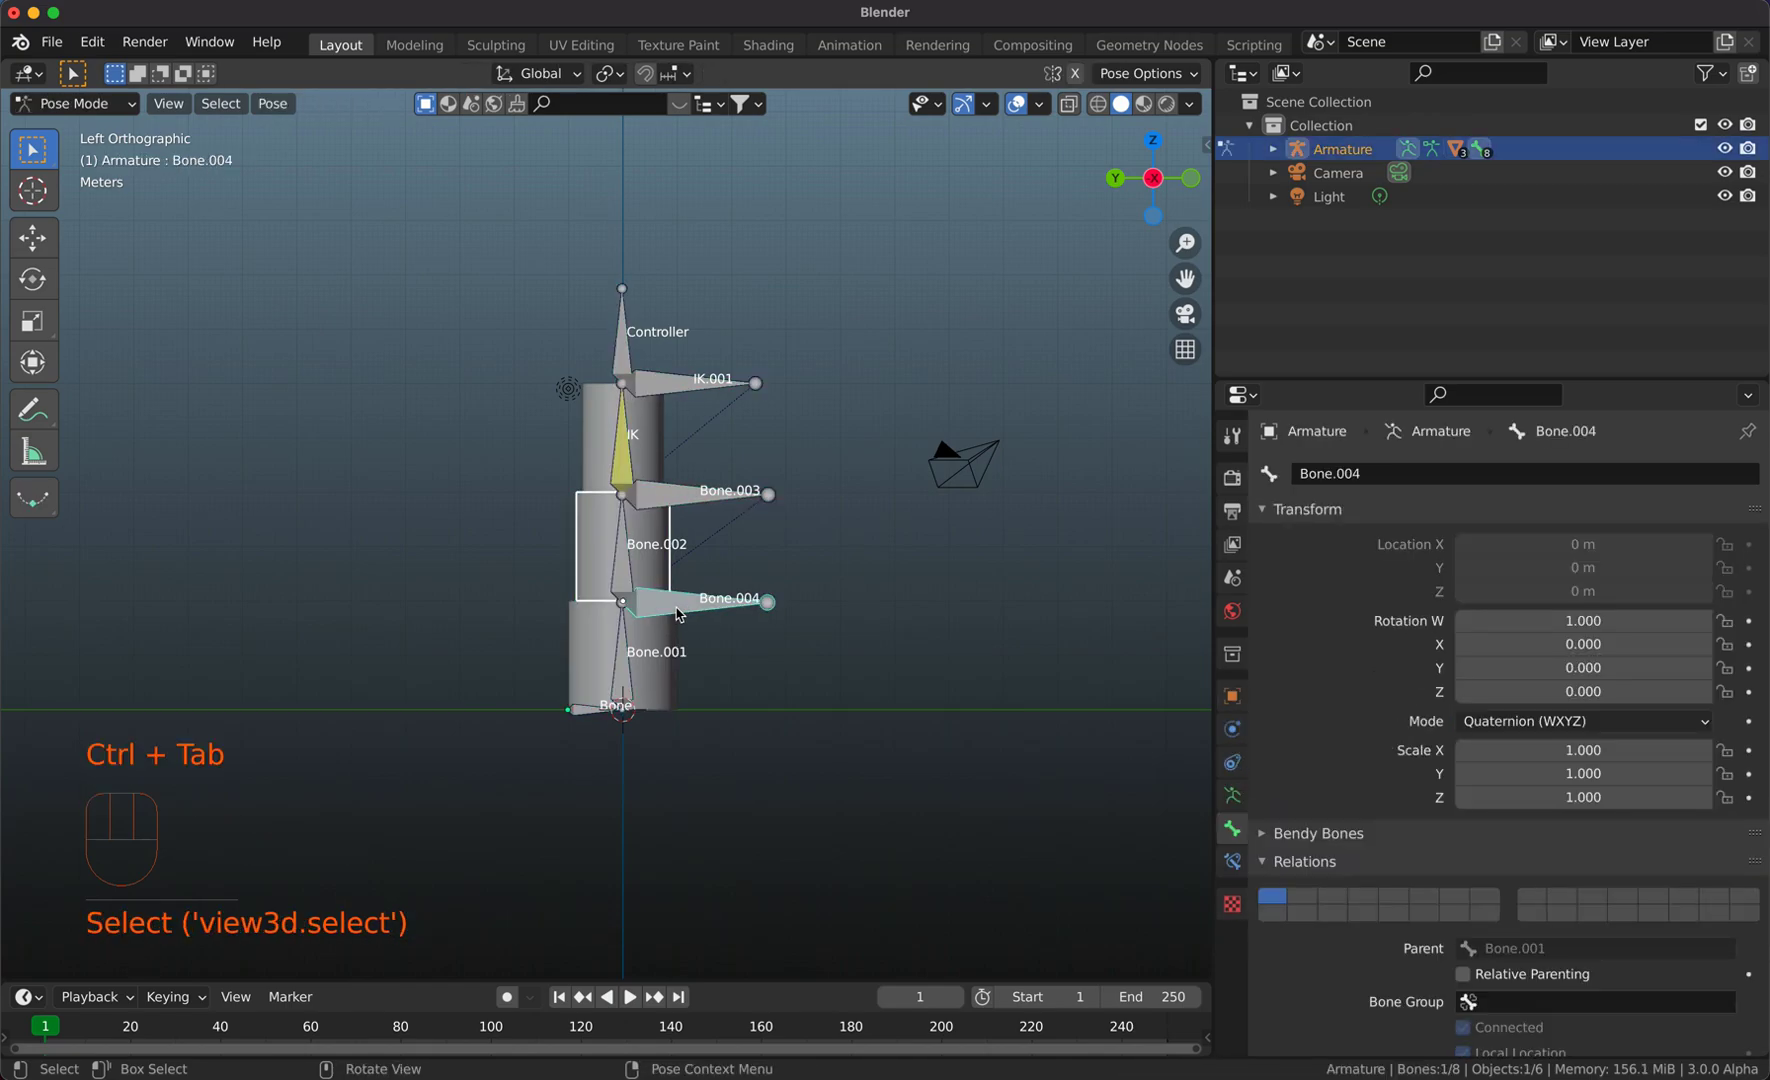
key(ctrl+p)
click(678, 609)
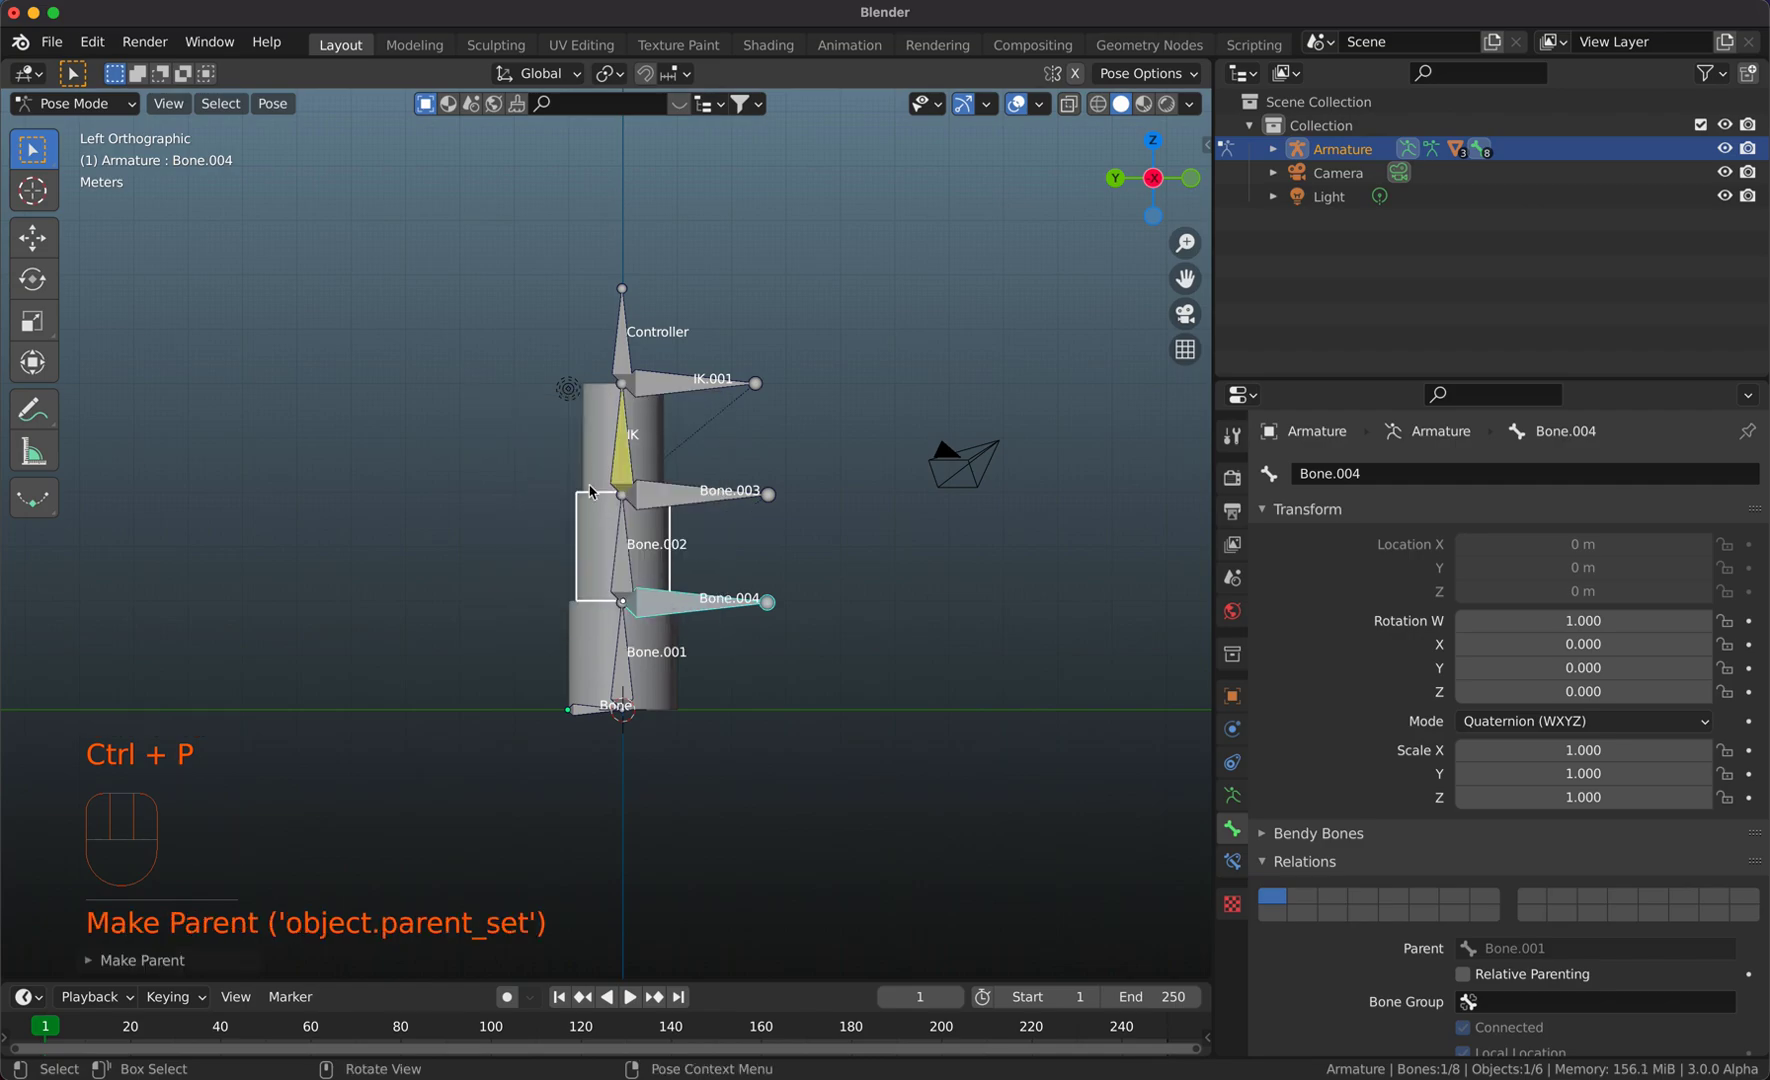
click(592, 448)
key(ctrl+Tab)
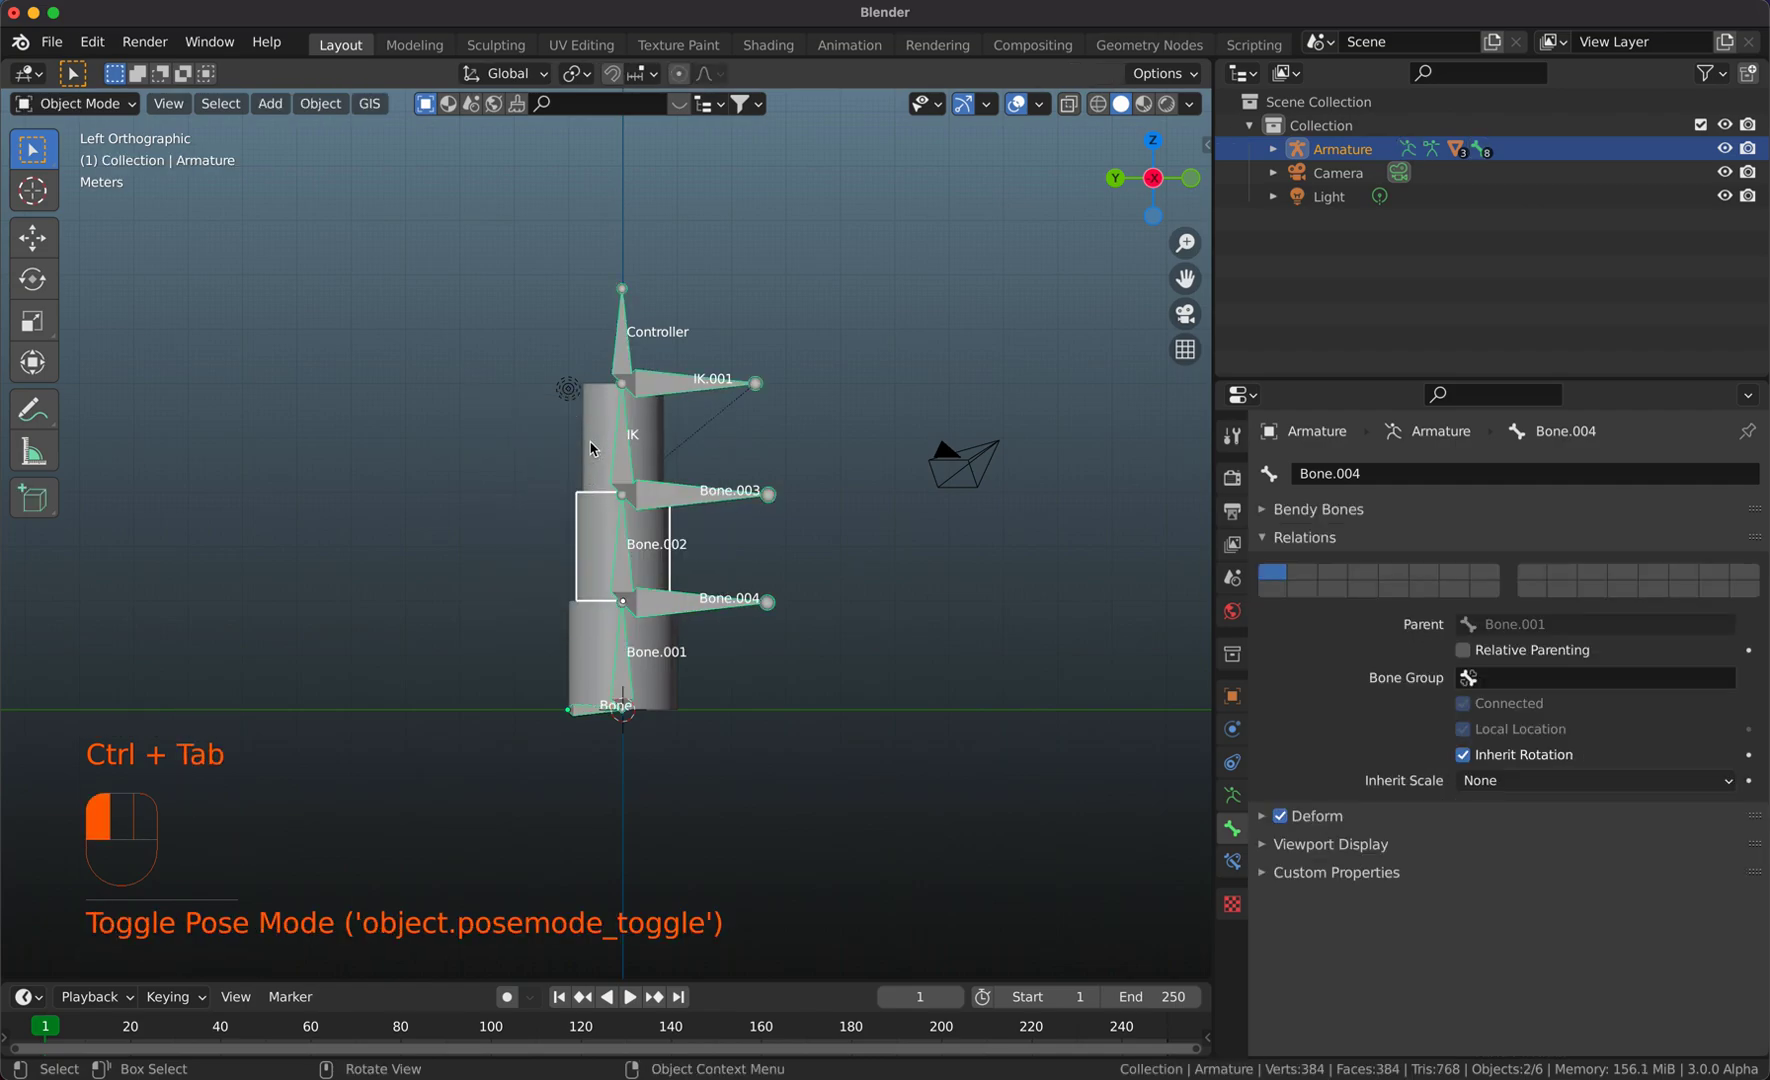
Parent the top cylinder to side bone Bone.003
click(592, 448)
shift+click(672, 498)
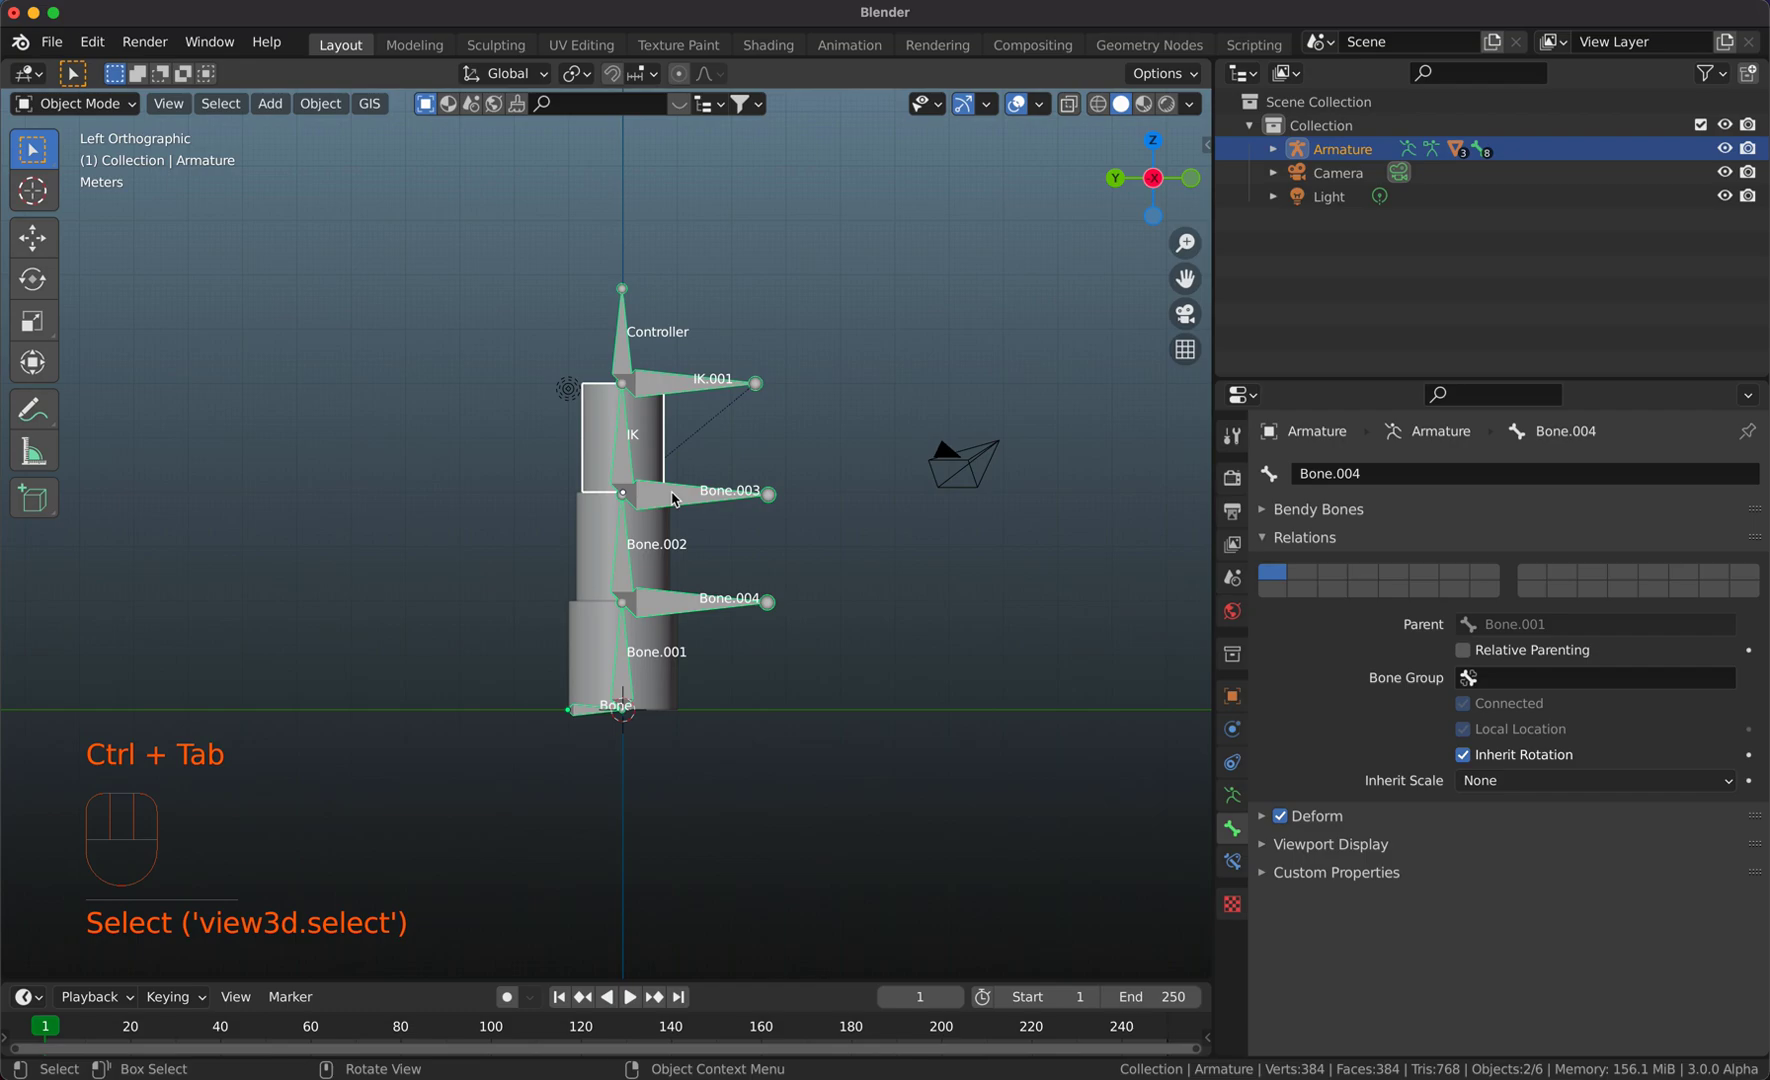
key(ctrl+Tab)
click(672, 498)
key(ctrl+p)
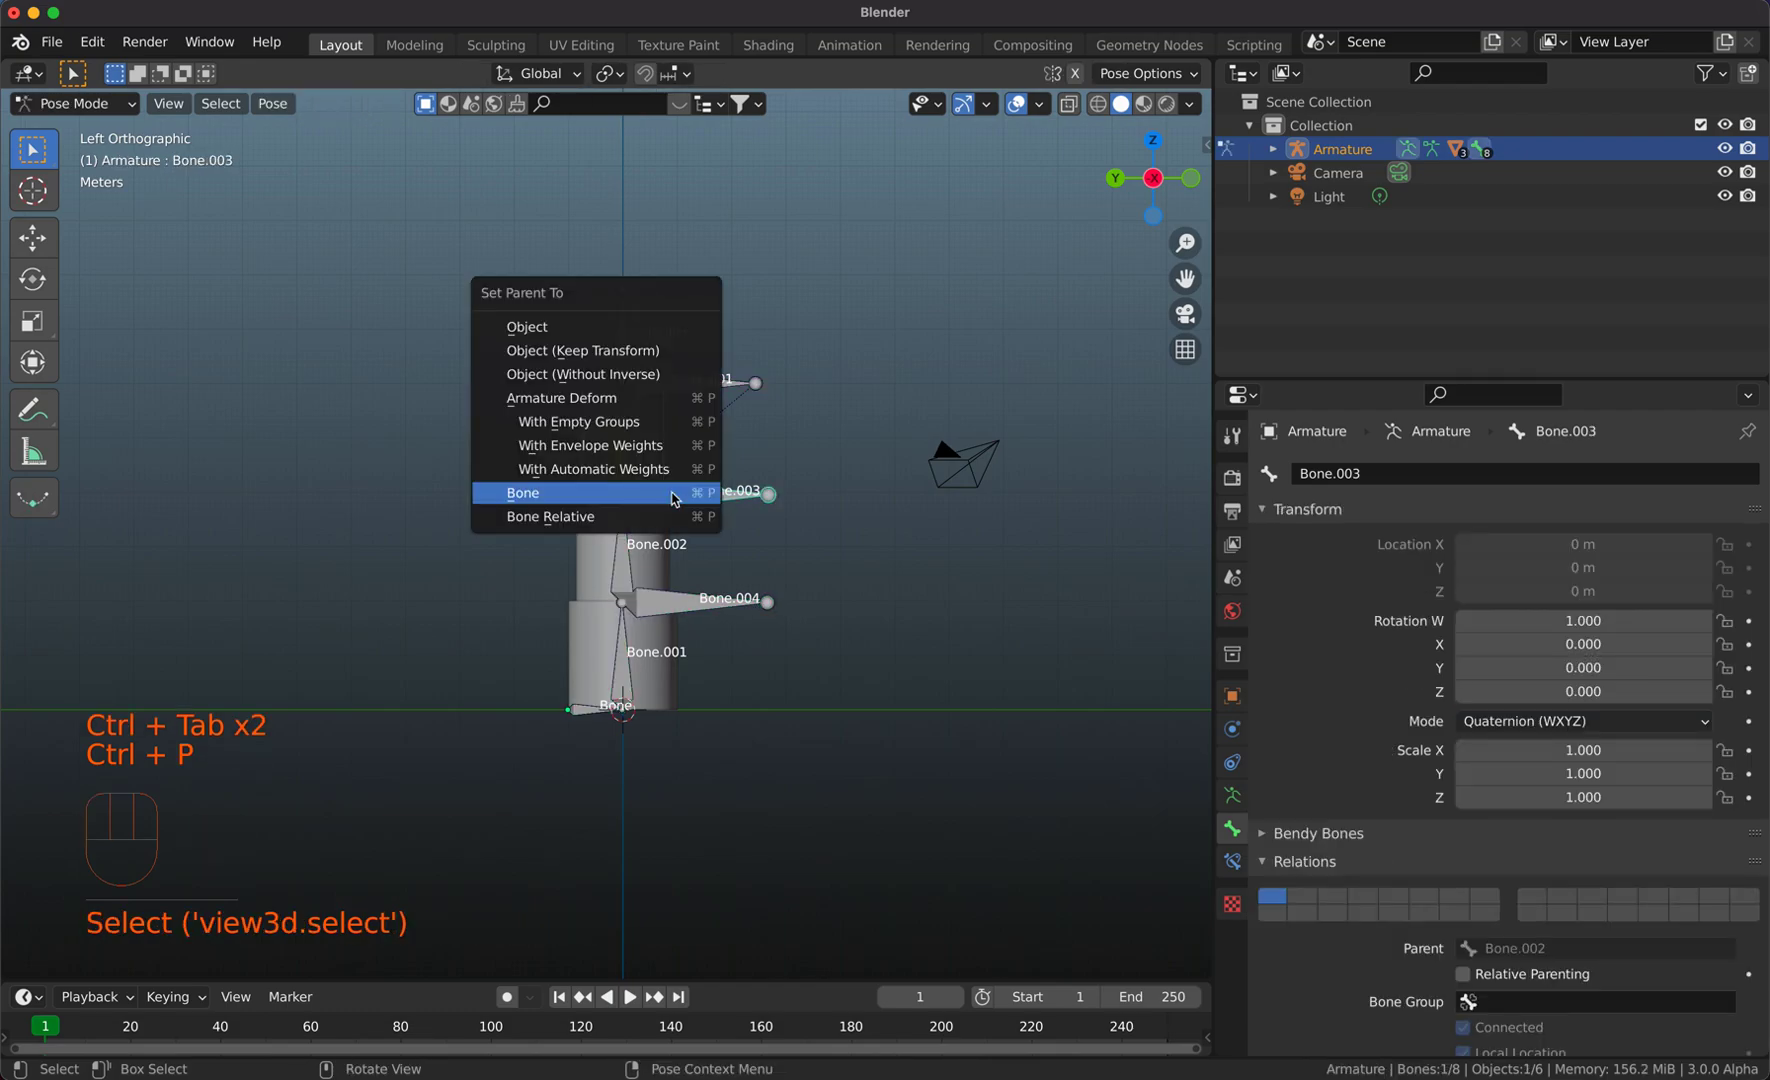
click(672, 496)
click(617, 347)
key(g)
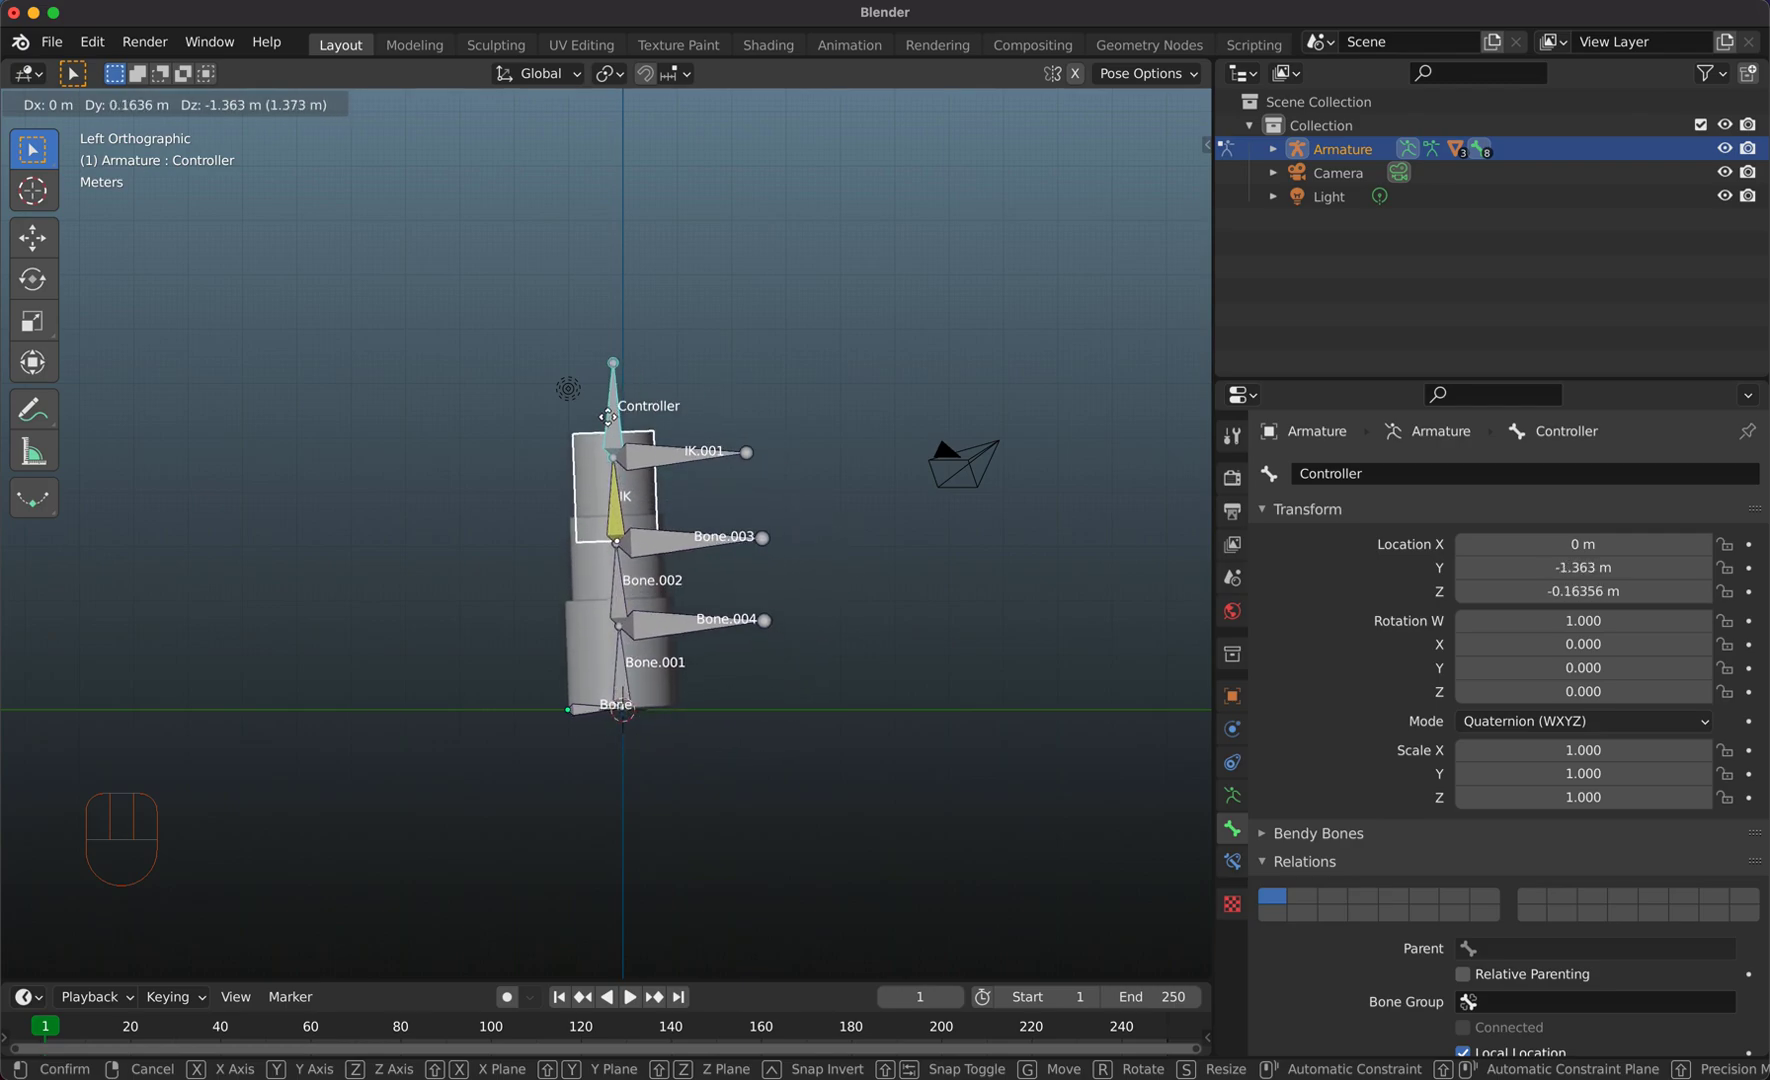
Drop the Controller lower along the chain so the three tubes follow their bones
click(620, 455)
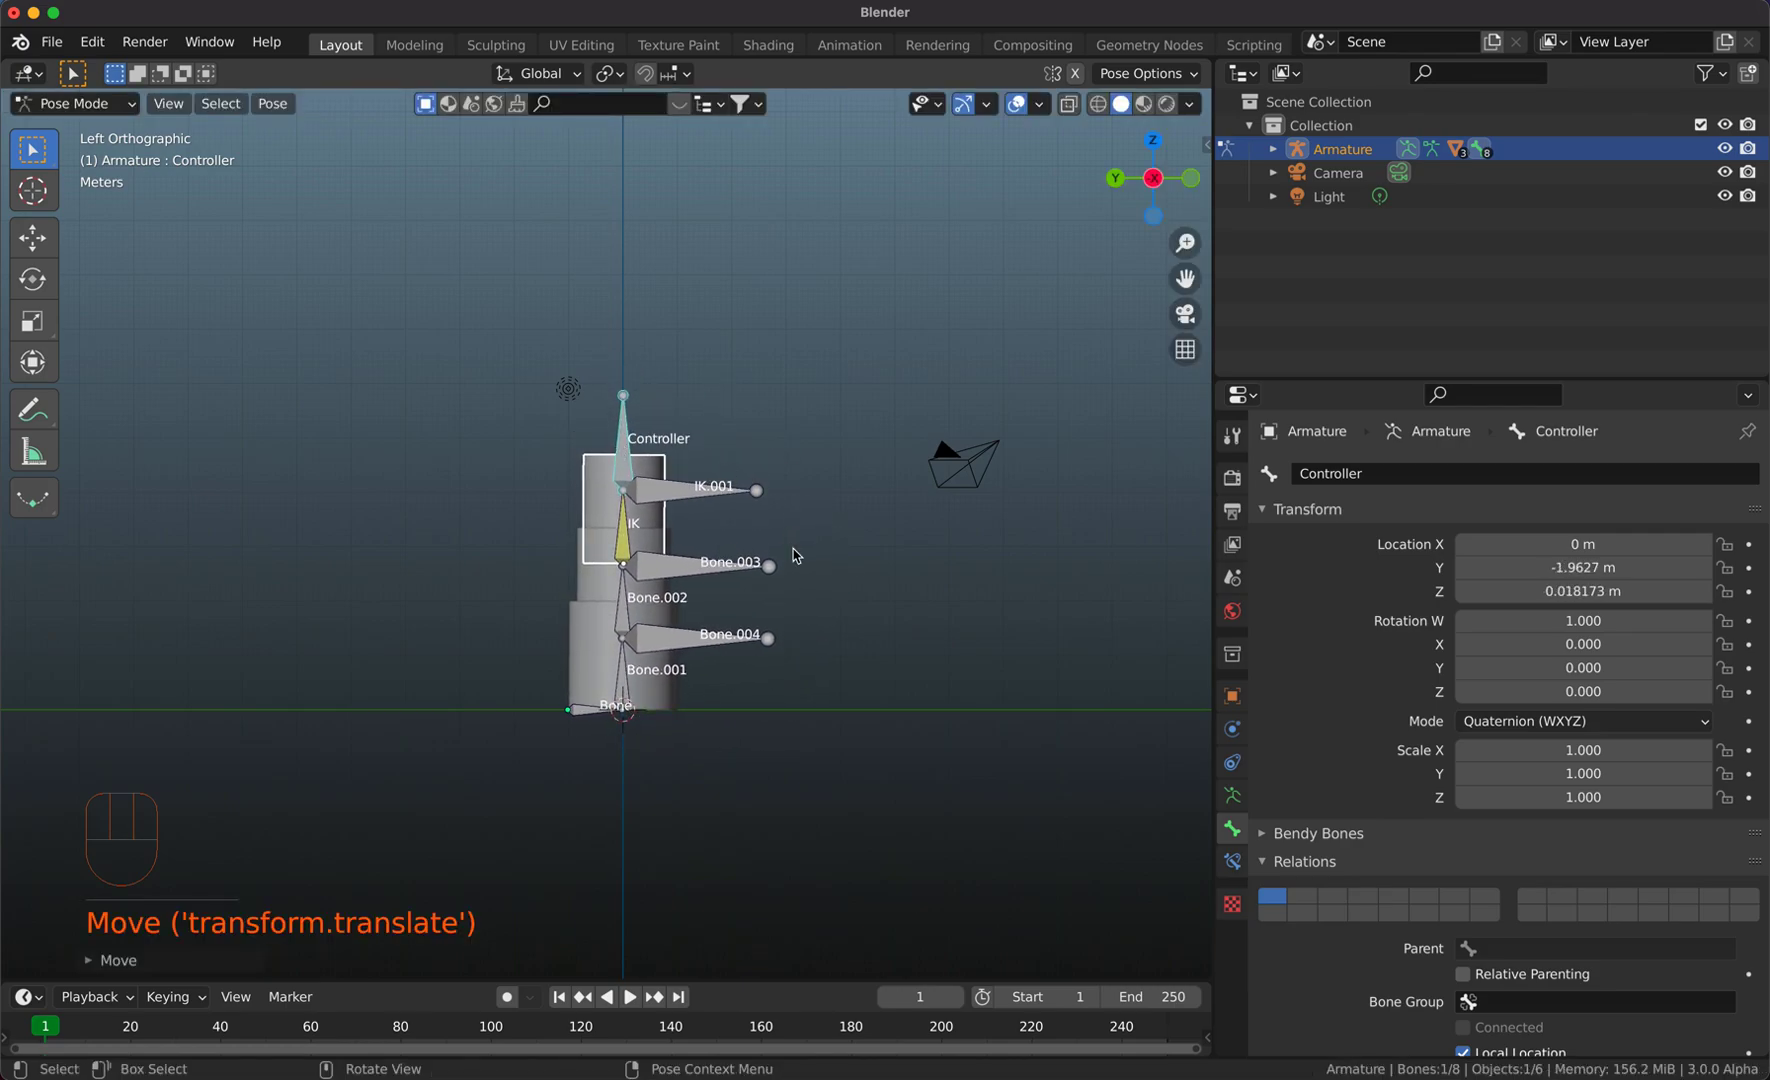